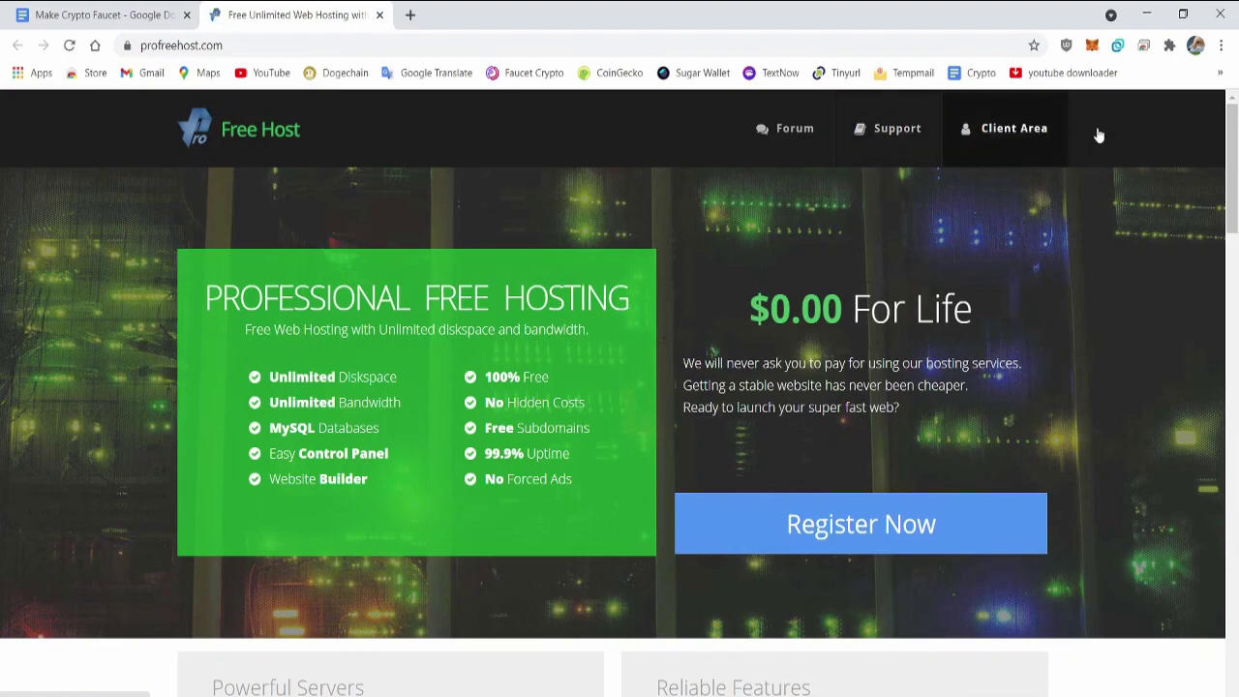
- Fill in the ProFreeHost sign-up form with an email address and a password
scroll(932, 158, down, 7)
scroll(934, 155, down, 2)
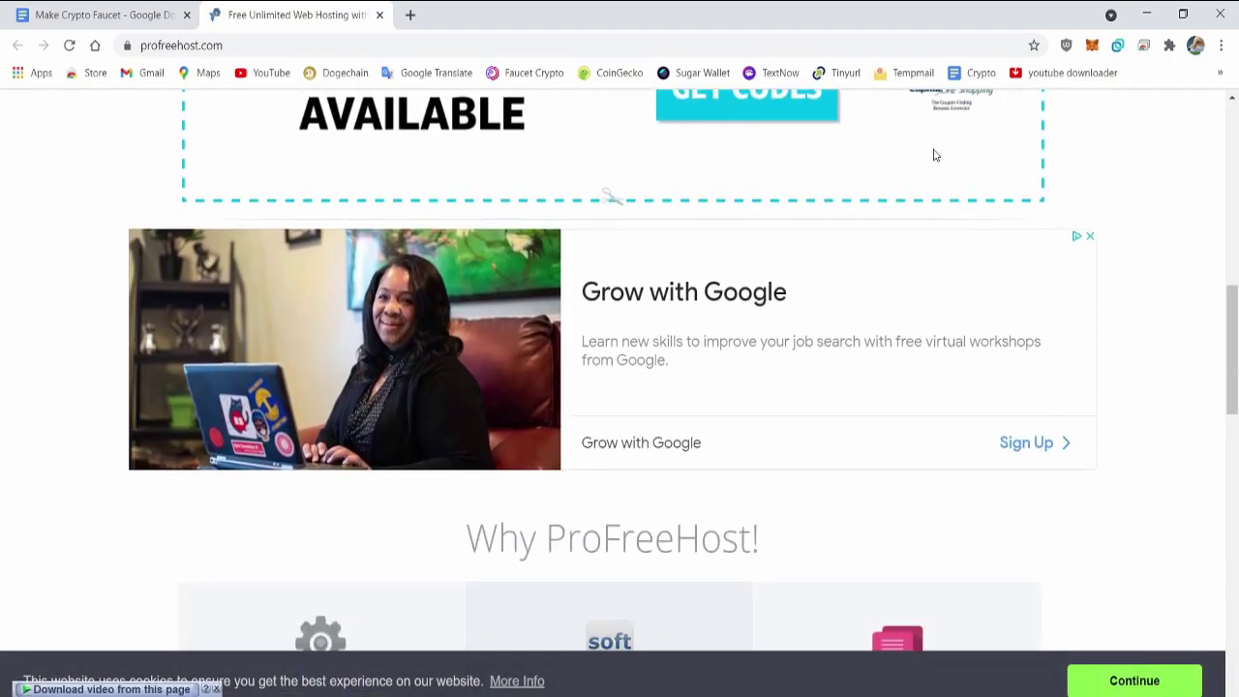
scroll(934, 155, down, 2)
scroll(934, 157, up, 10)
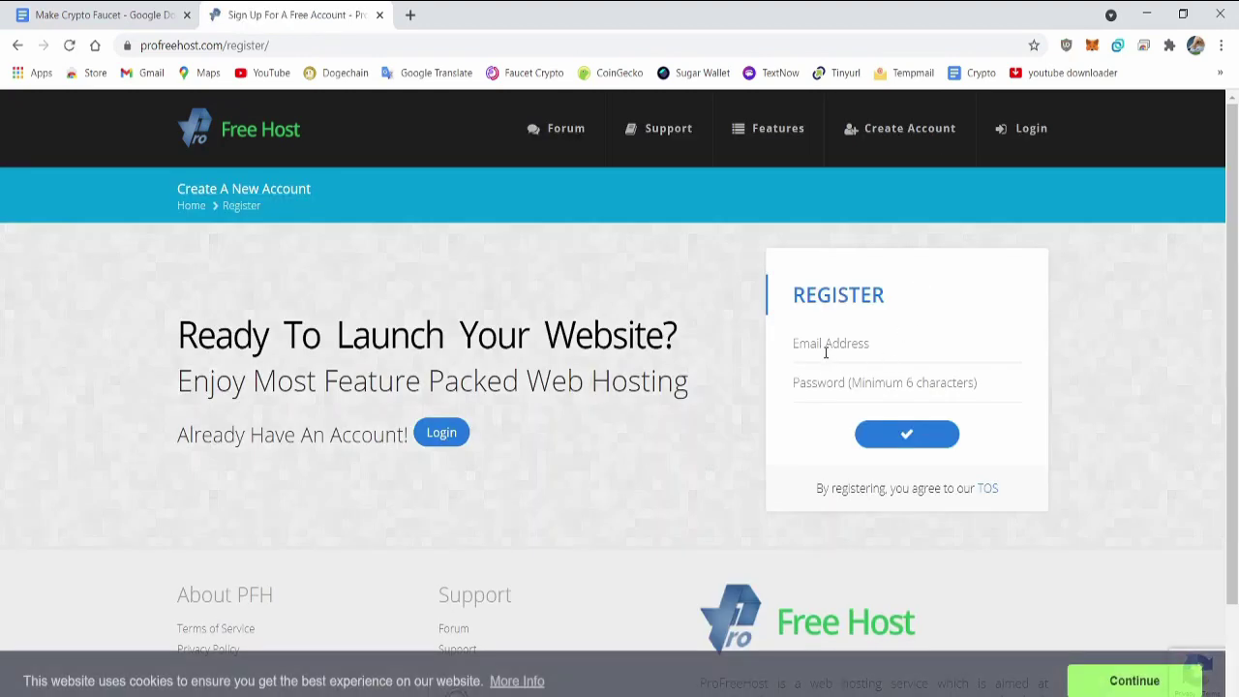
click(826, 352)
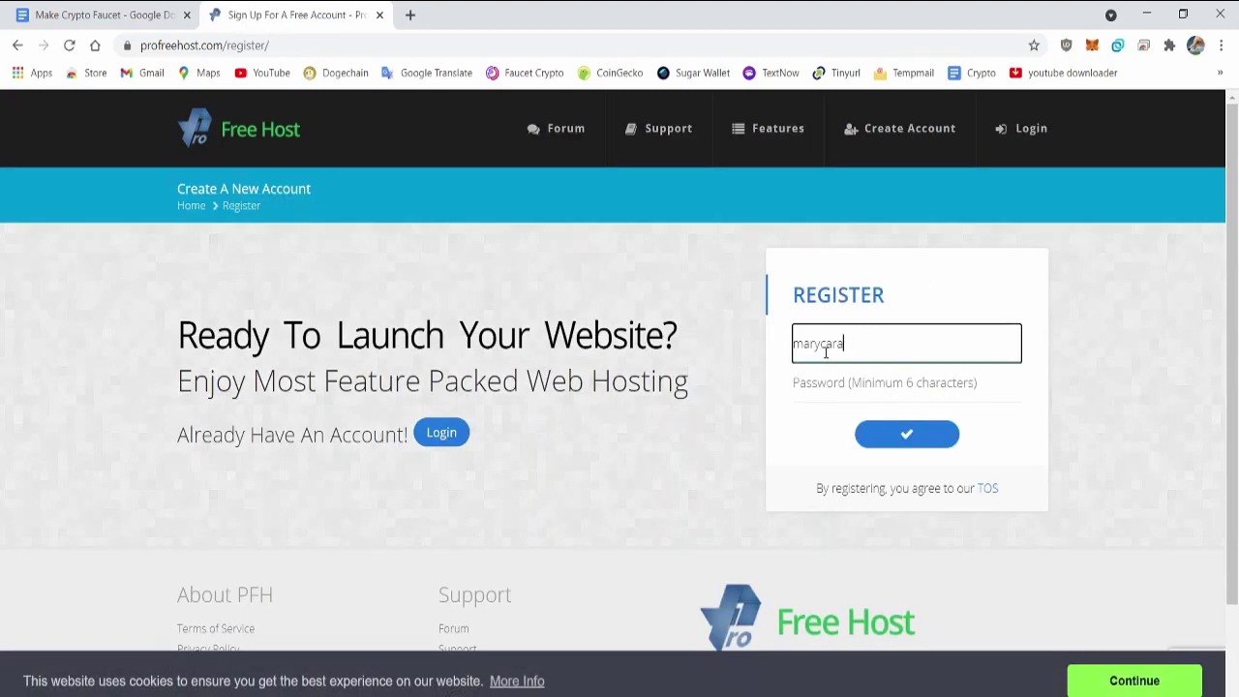
click(826, 391)
- Submit the registration and activate the account from the Account Activation email
click(895, 440)
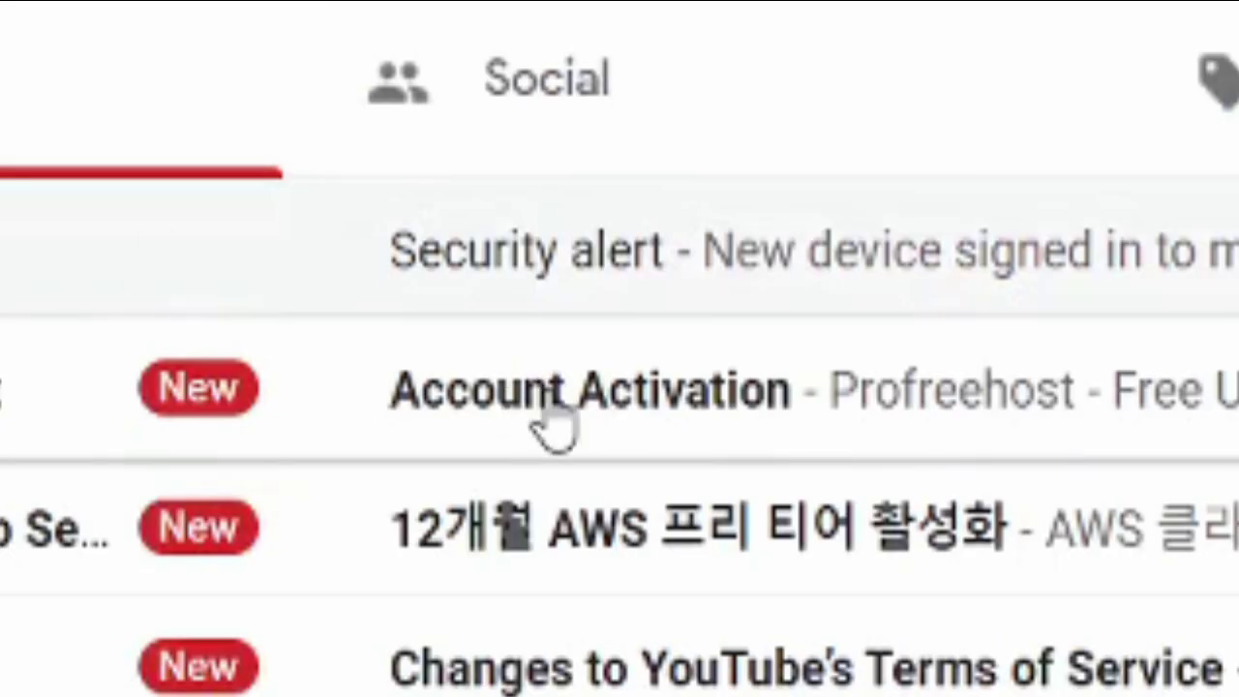
click(513, 406)
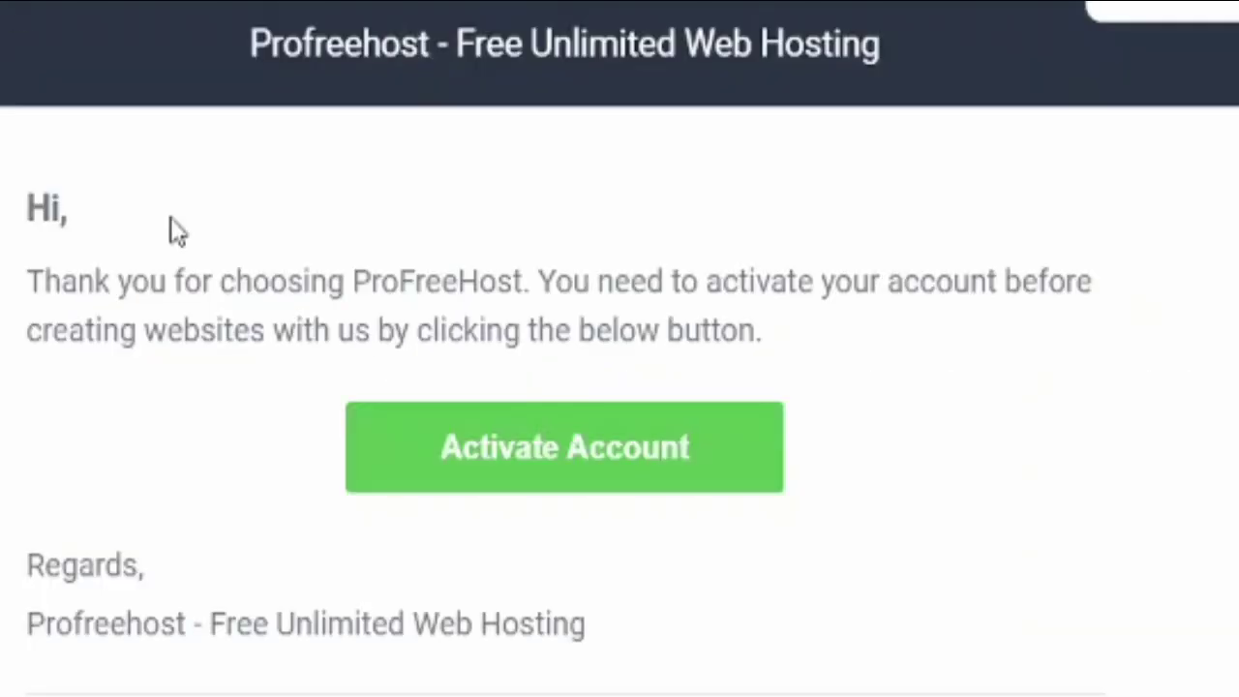
click(490, 468)
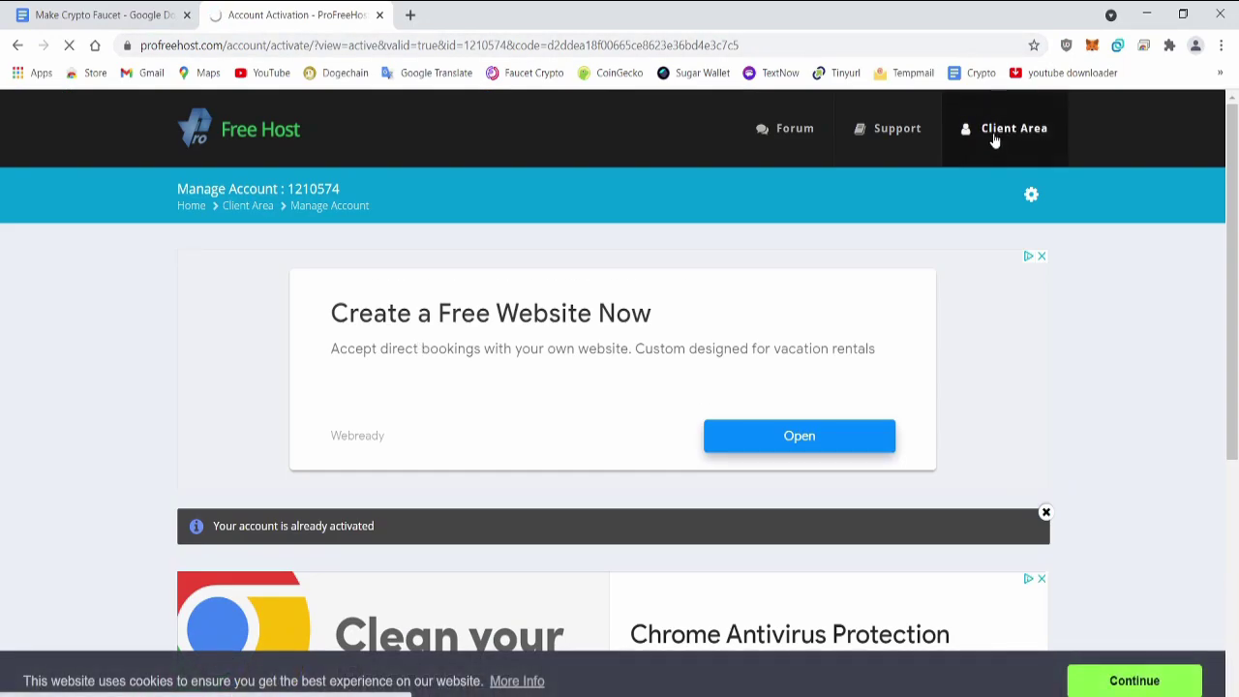
- From the Client Area, request a new hosting account named dogefaucet on the free ezyro.com domain
click(994, 140)
scroll(775, 358, down, 4)
scroll(929, 291, down, 1)
click(935, 290)
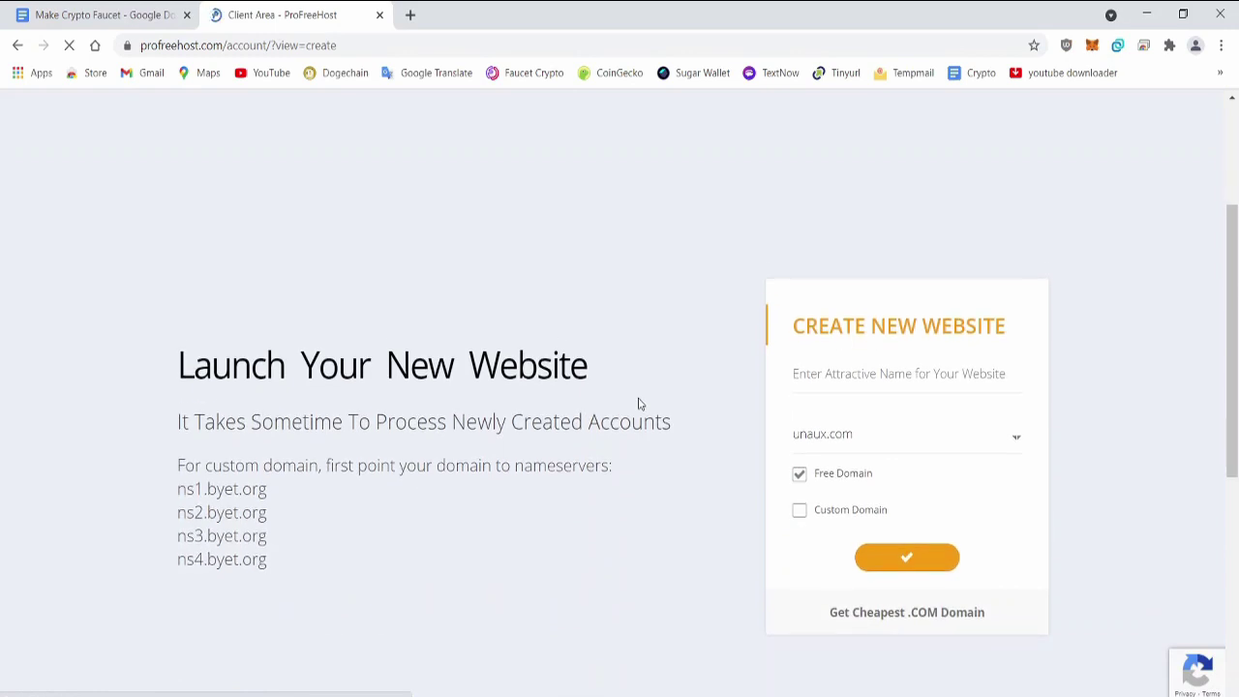
click(784, 335)
text(dogefaucet)
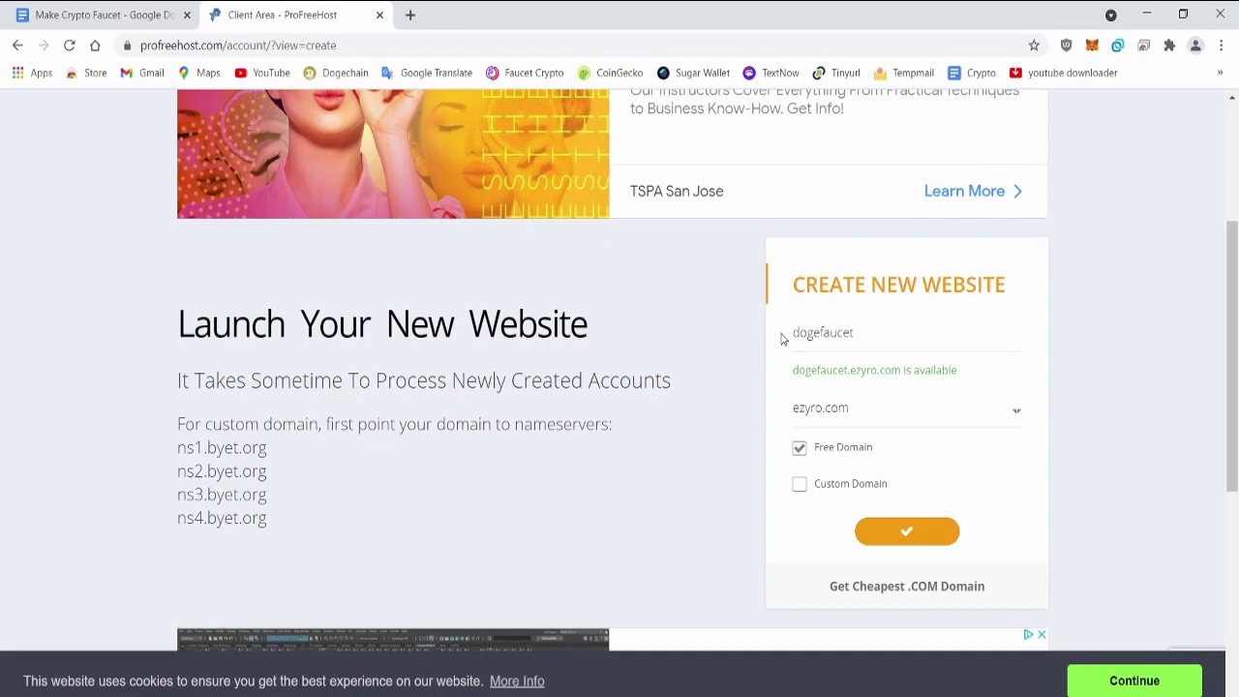
click(897, 531)
- Solve the traffic-light reCAPTCHA and open the management page for dogefaucet.ezyro.com
click(573, 436)
click(573, 519)
click(573, 602)
click(727, 677)
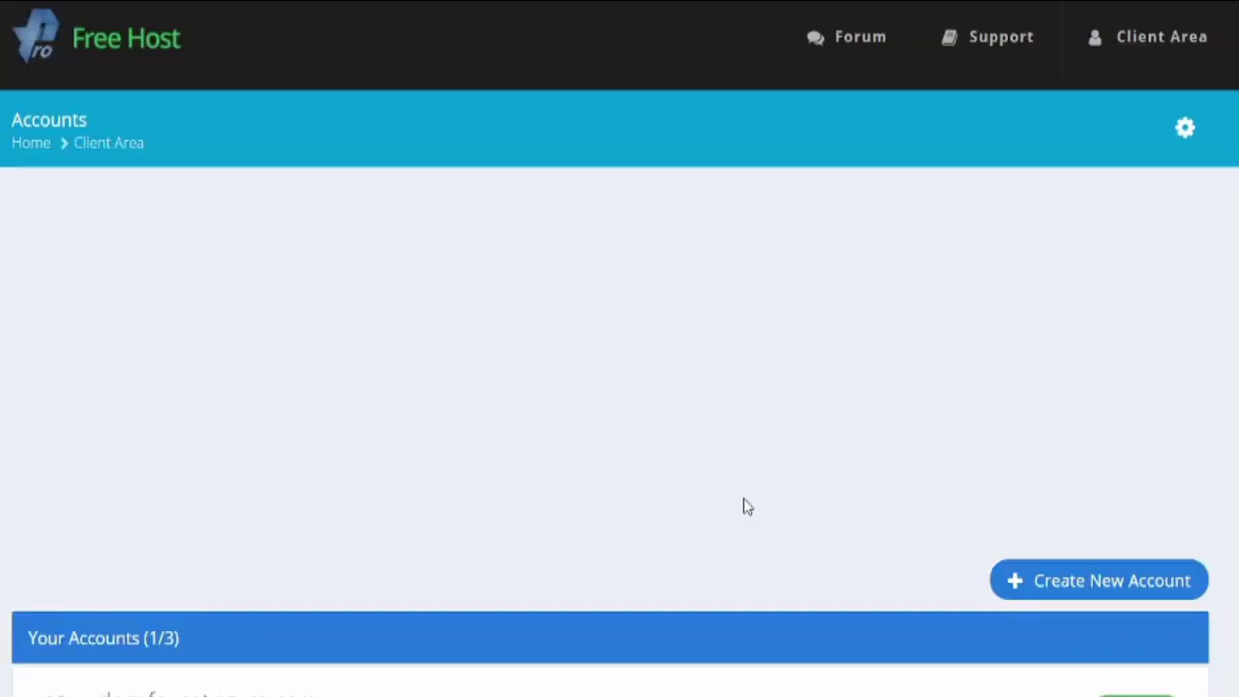
scroll(742, 503, down, 3)
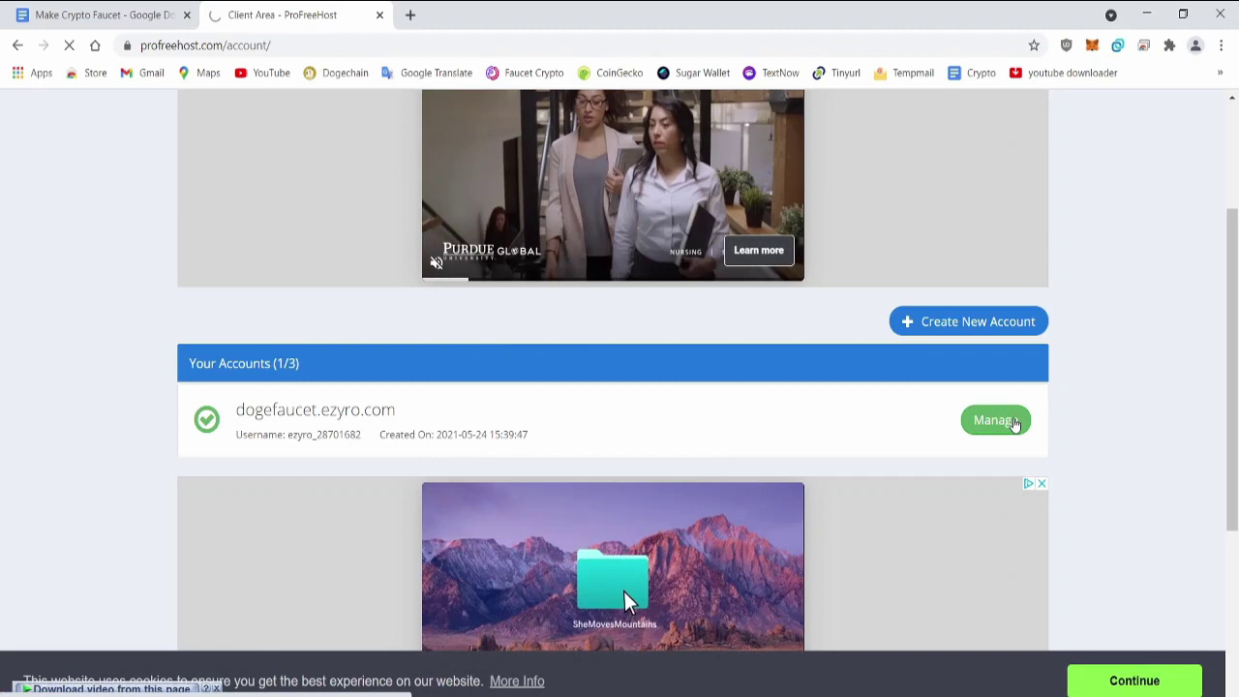
click(1011, 422)
scroll(725, 504, down, 2)
scroll(691, 511, down, 1)
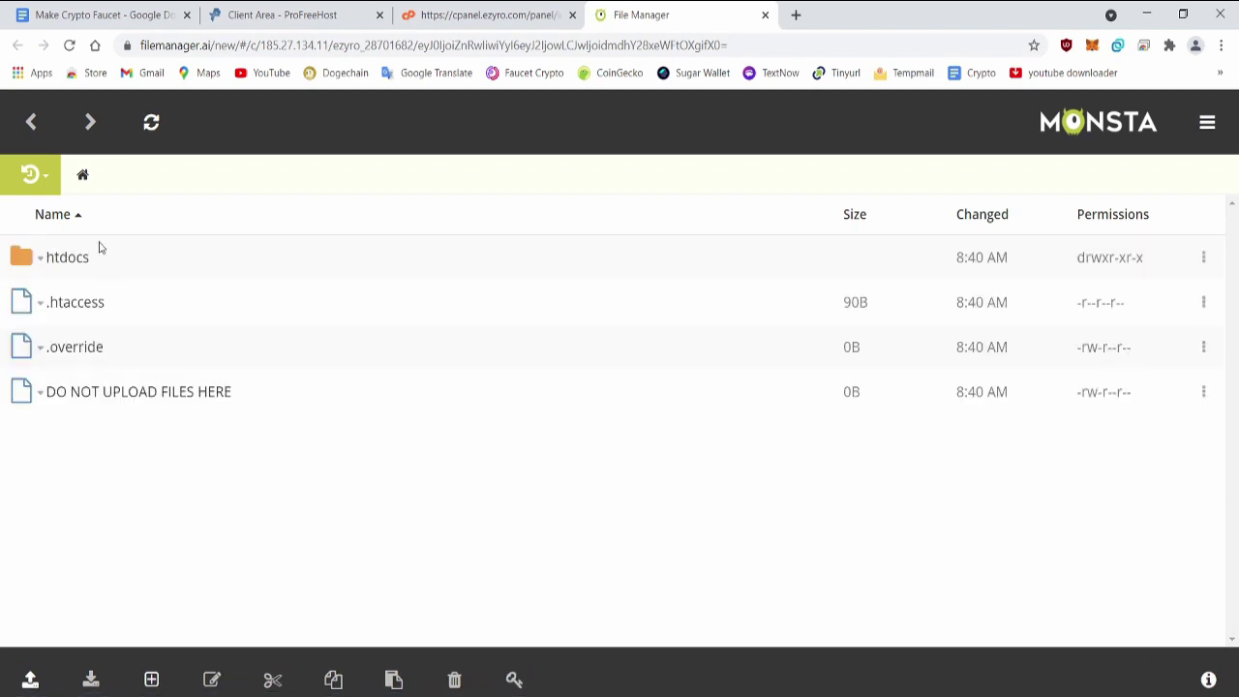
- Download faucetinabox-ultimate-r112.zip from makejar.com's Faucet In A Box Ultimate R112 article
click(64, 259)
click(101, 15)
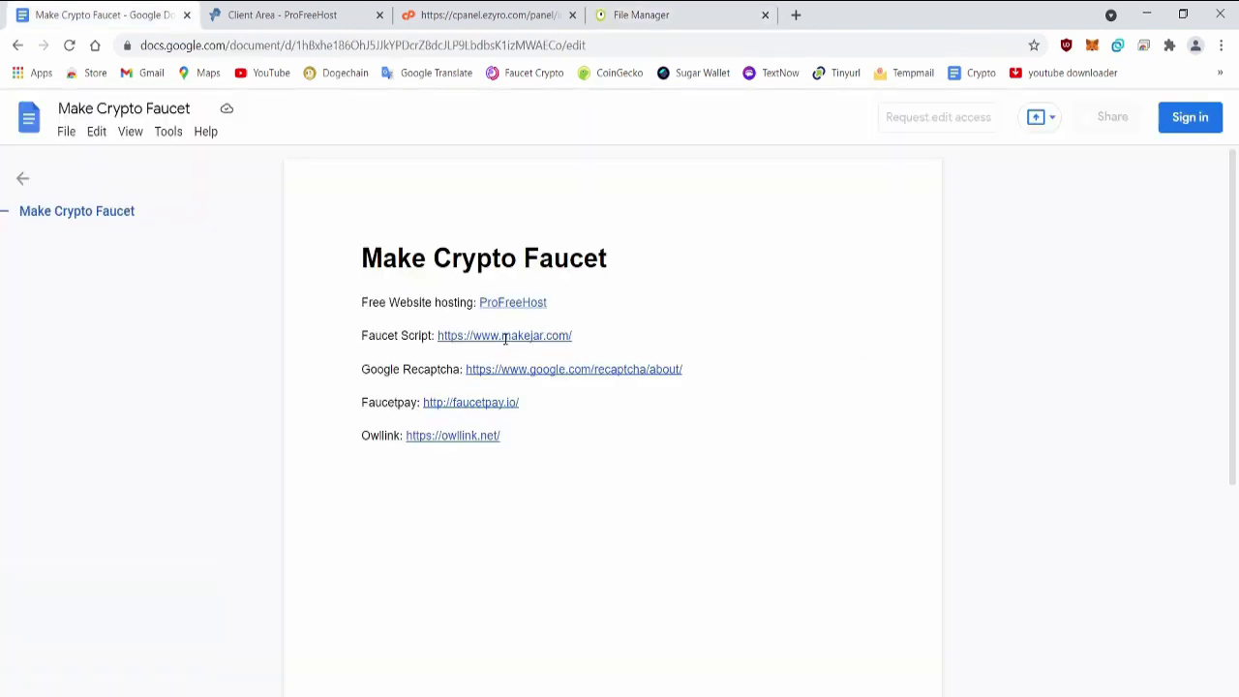
click(523, 361)
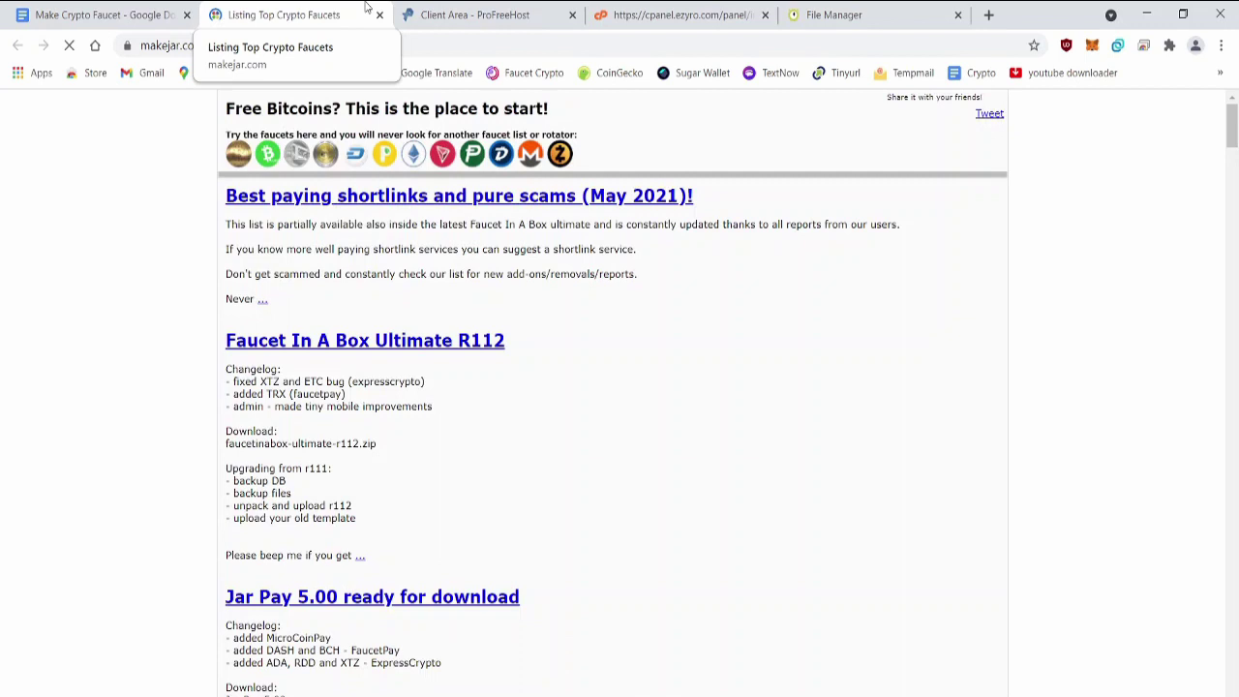
click(369, 344)
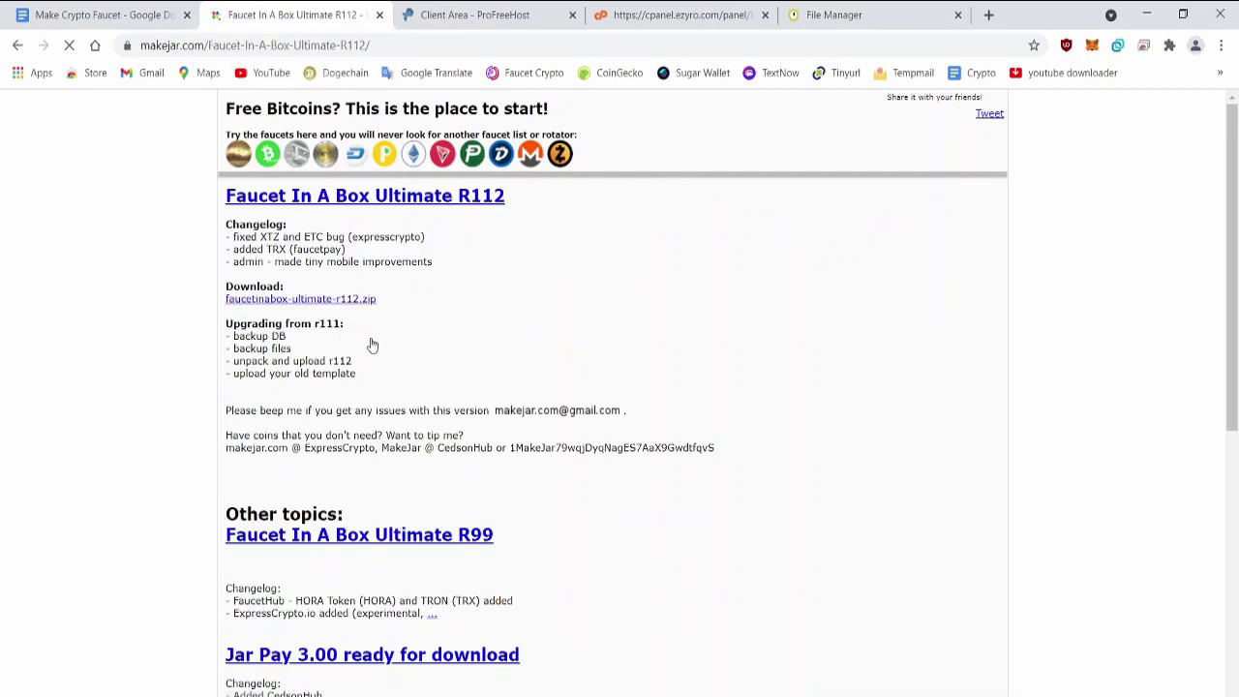
click(327, 301)
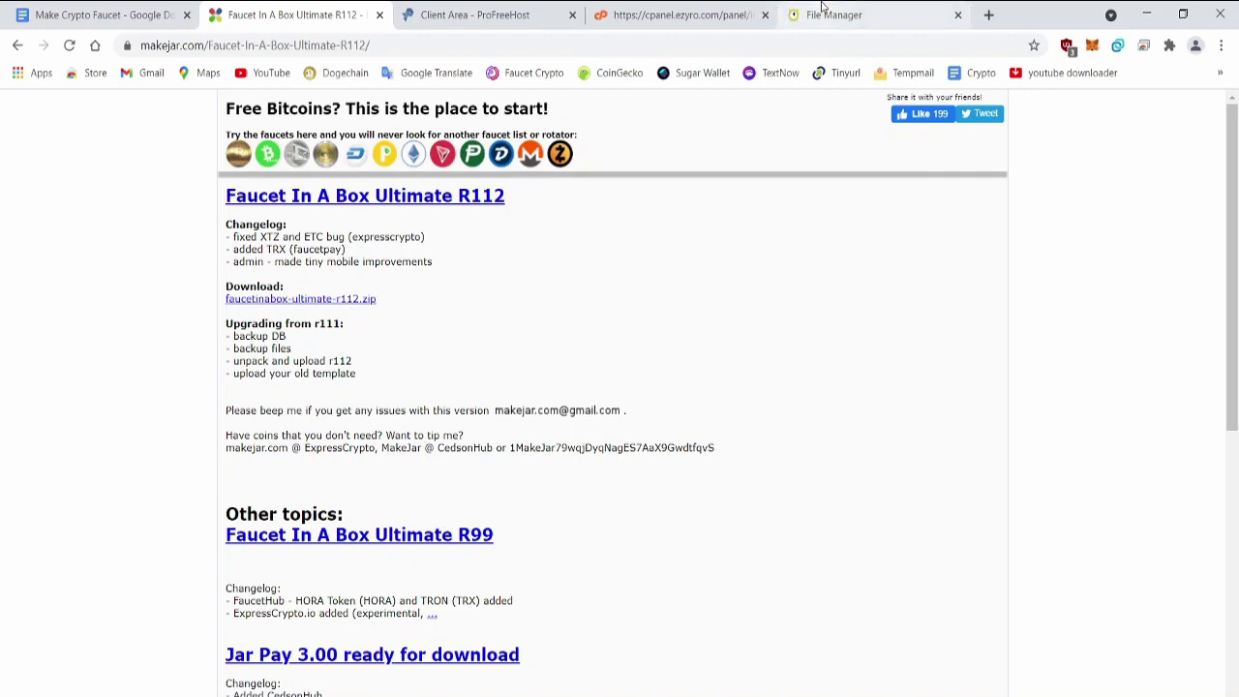
click(822, 6)
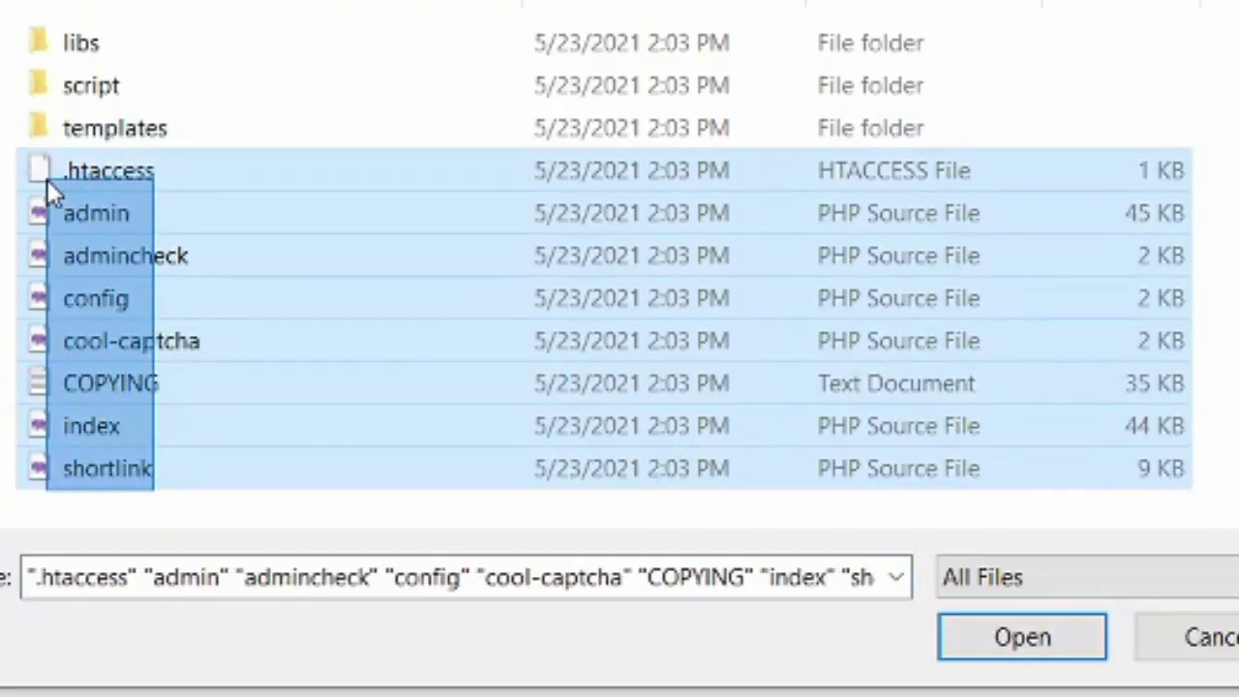
- Upload the faucet script files and the 77-file libs folder into htdocs
click(991, 635)
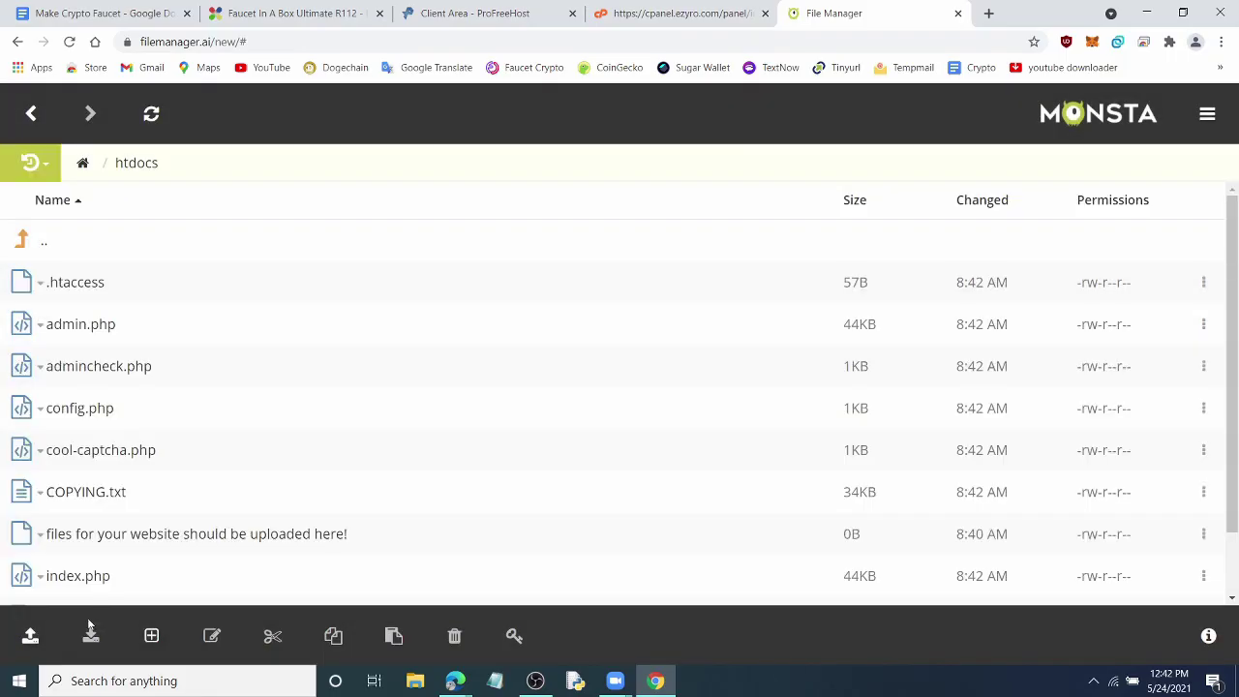
click(14, 638)
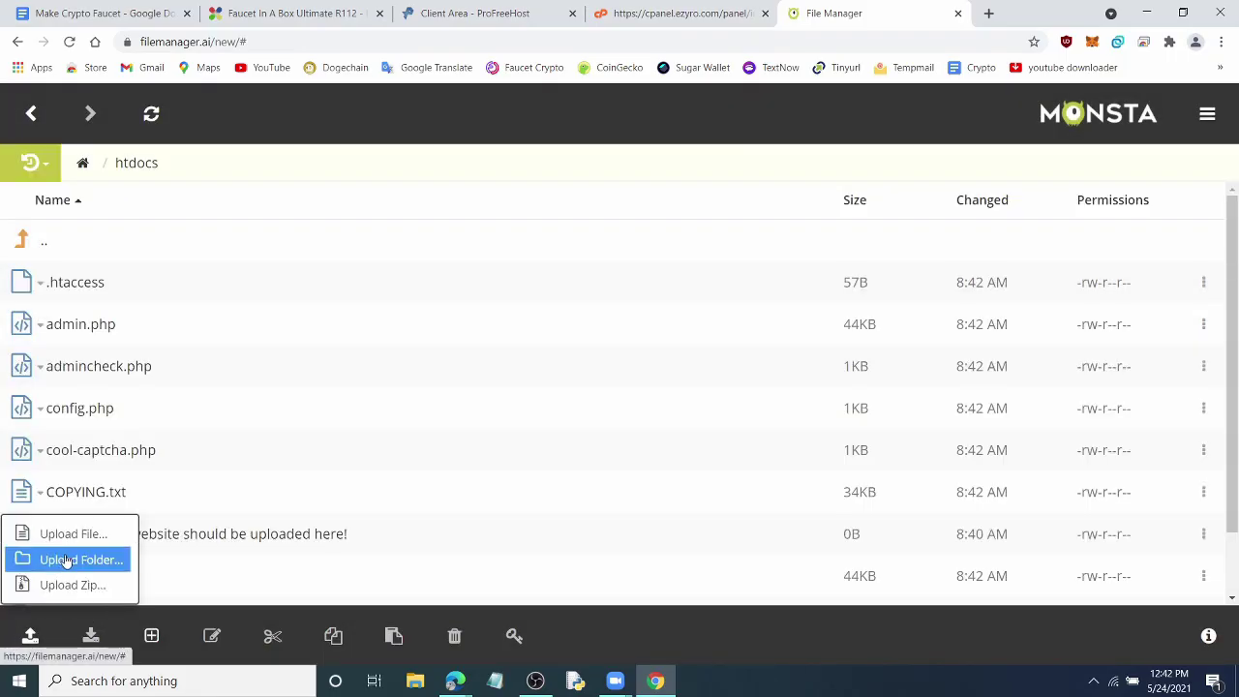
click(69, 556)
click(172, 117)
click(558, 361)
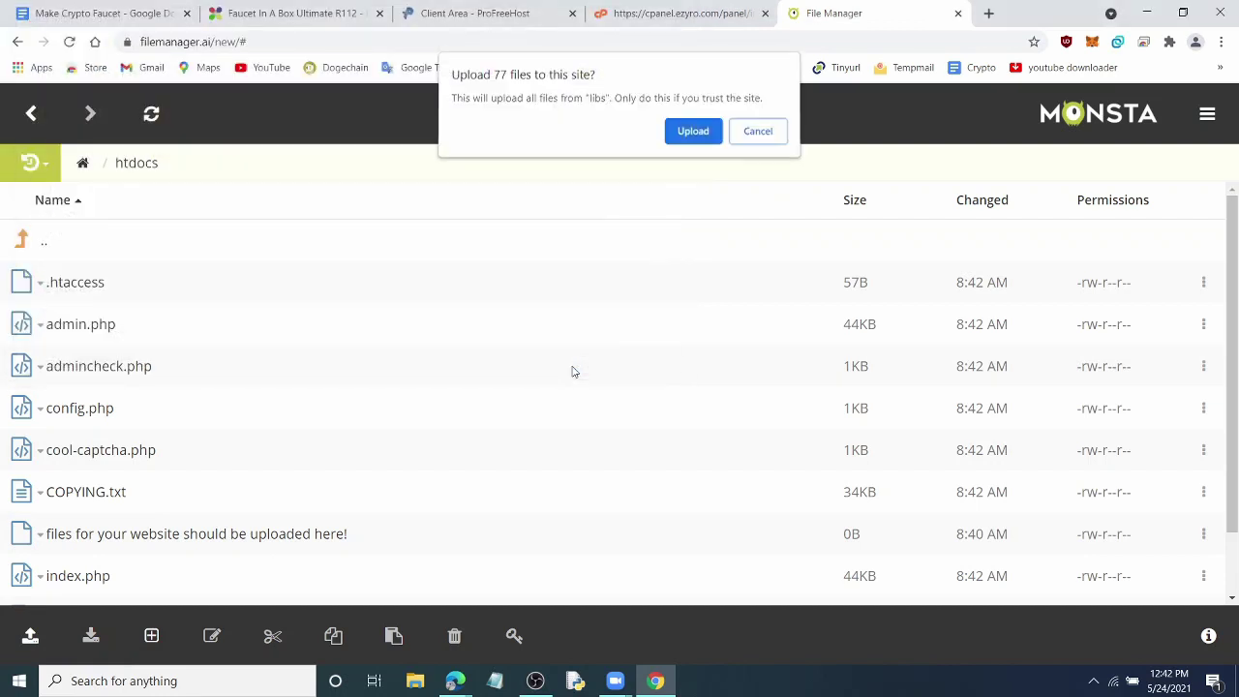
click(692, 132)
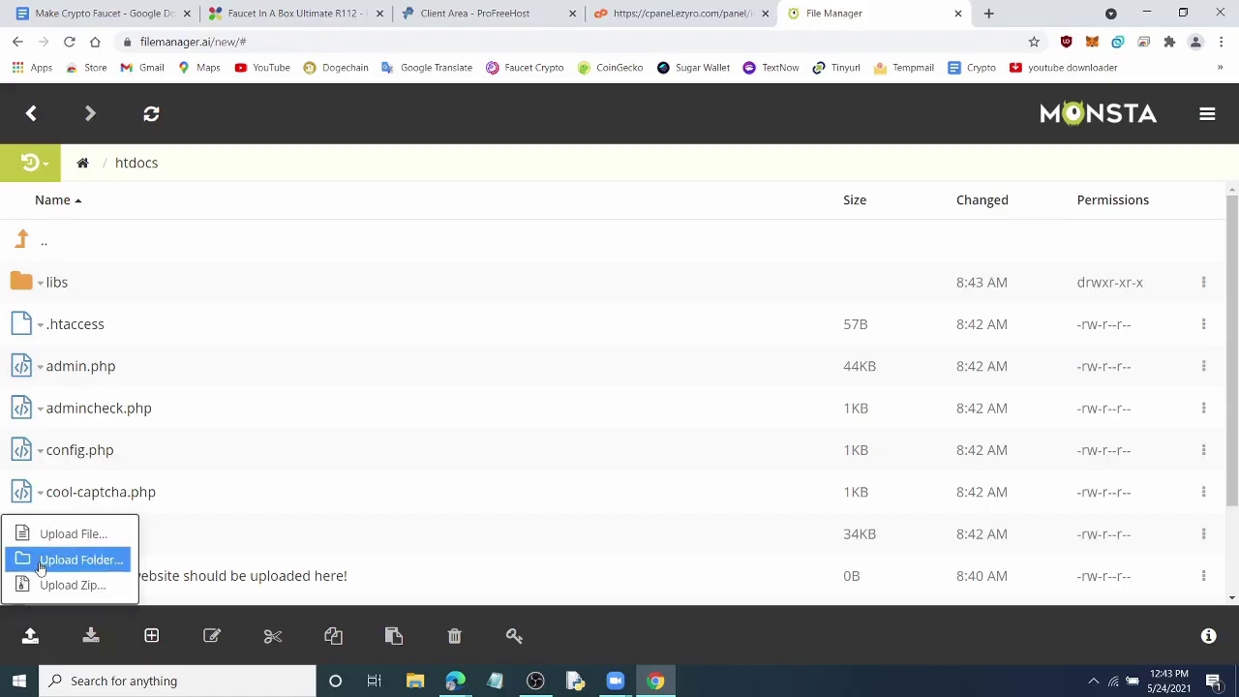
- Upload the script and templates folders into htdocs
click(43, 554)
click(183, 131)
click(557, 360)
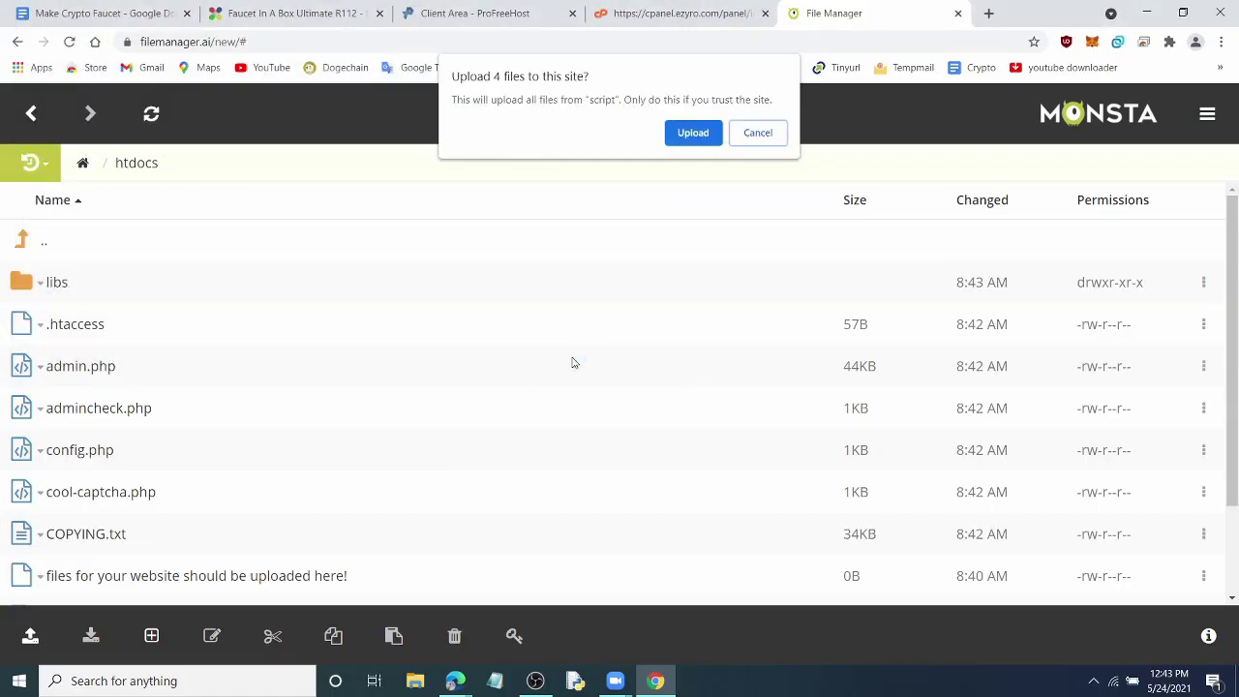
click(702, 138)
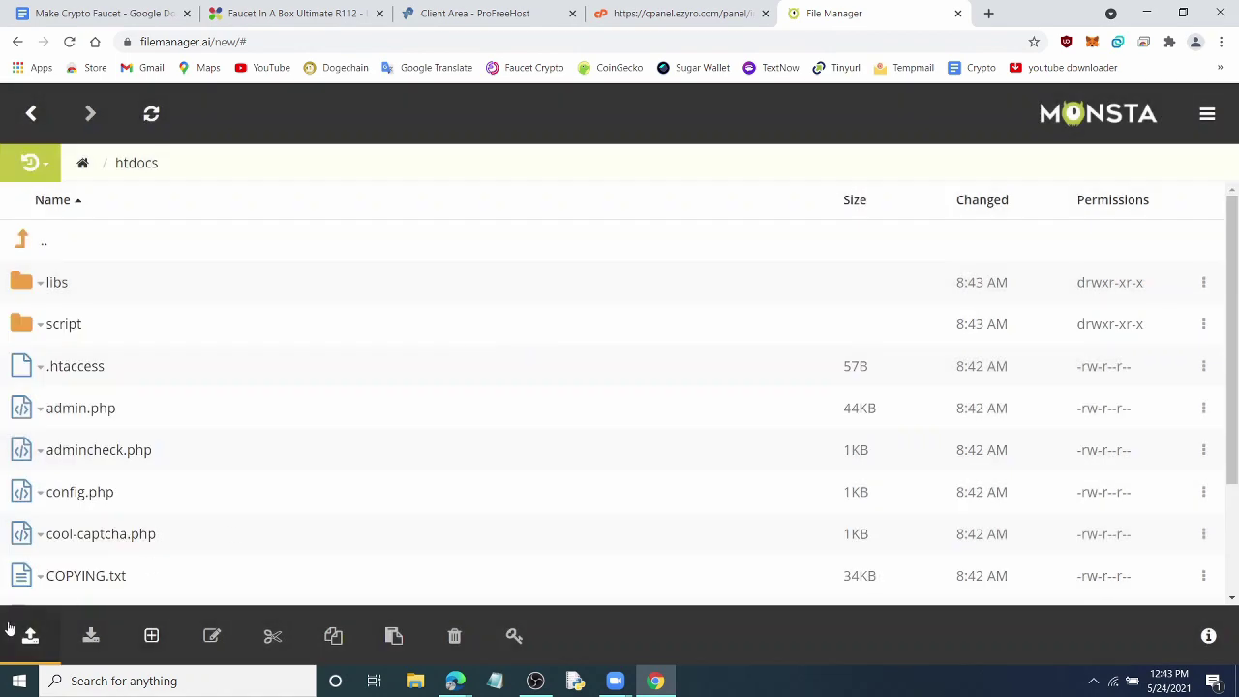
click(27, 634)
click(43, 556)
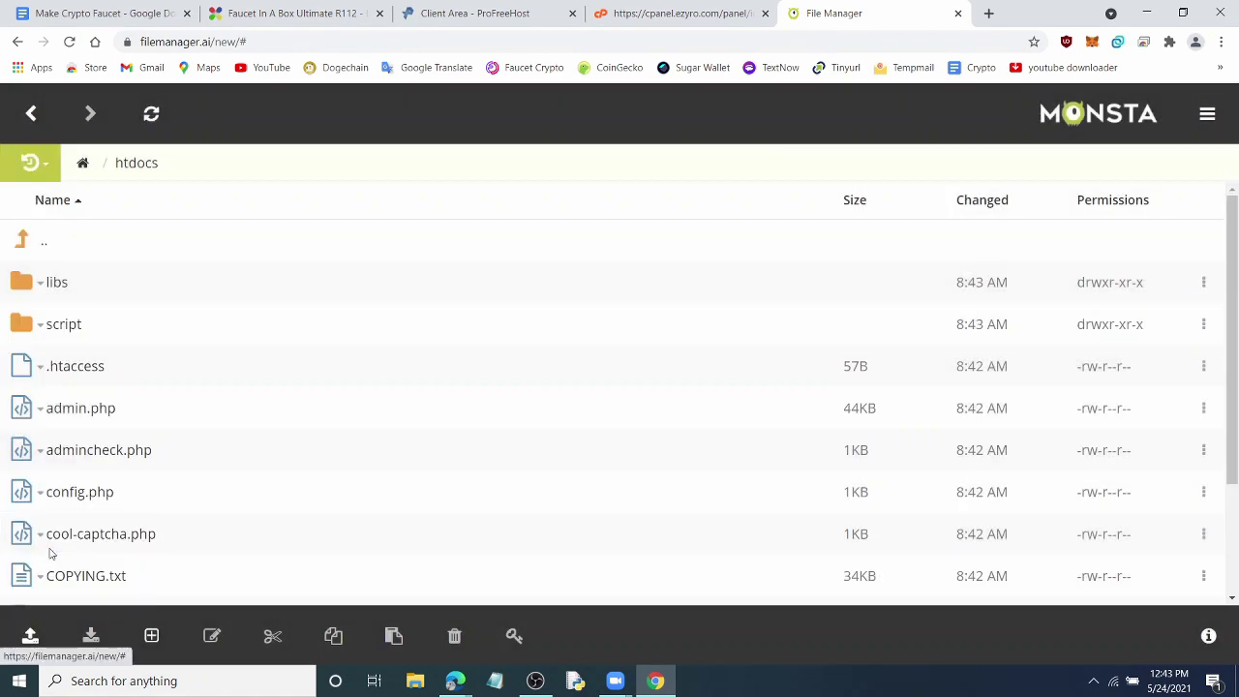
click(184, 152)
click(552, 360)
click(691, 150)
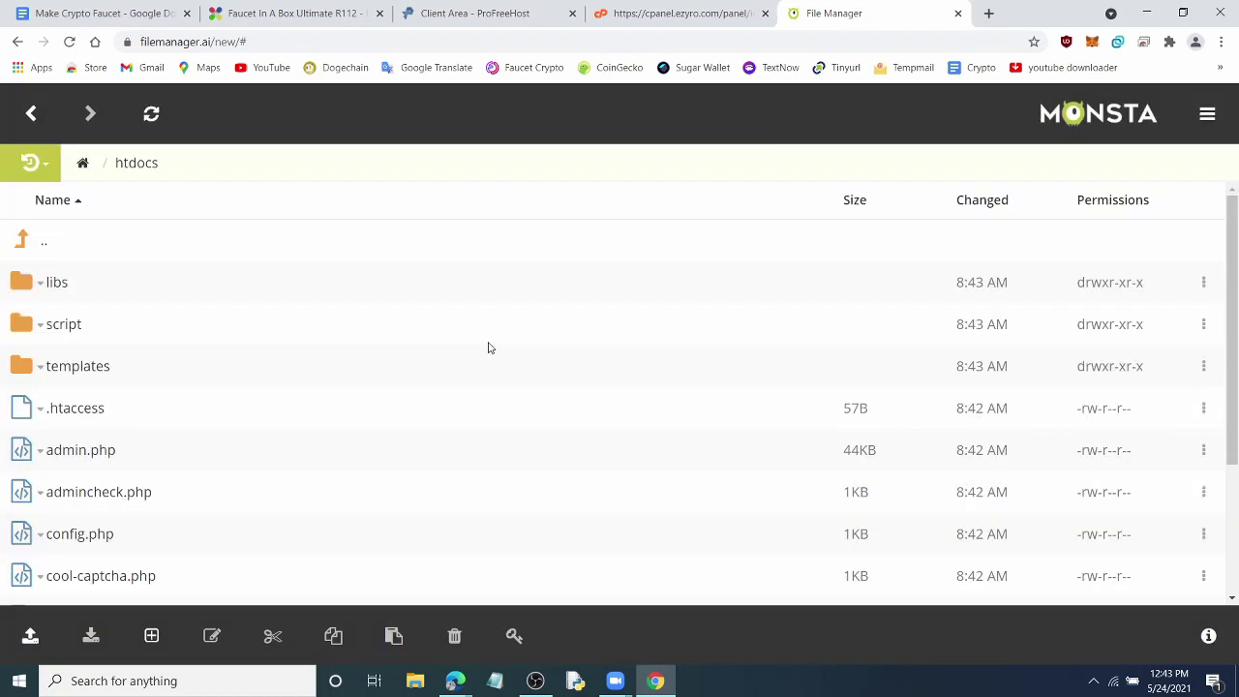
- Open config.php in the Monsta FTP editor
scroll(468, 383, down, 3)
scroll(468, 382, up, 3)
scroll(111, 372, down, 1)
click(100, 405)
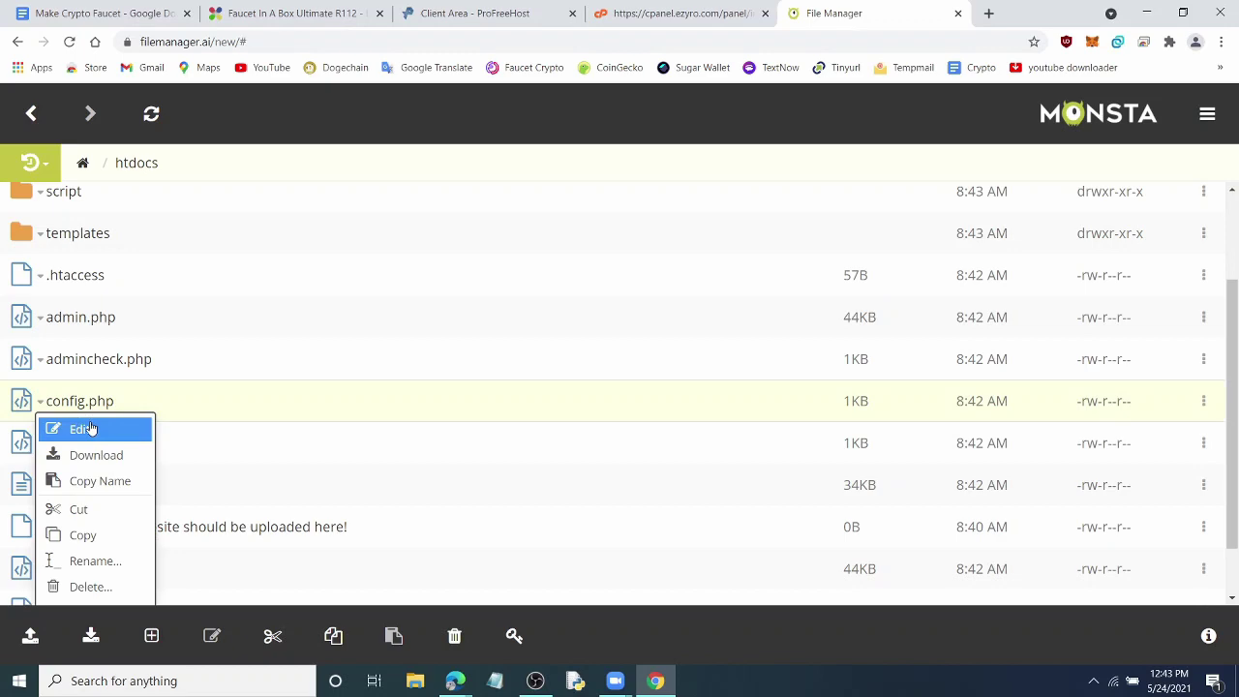
click(89, 428)
- Create the MySQL database testfaucet1112 and confirm it under Current Databases
click(677, 12)
scroll(470, 497, down, 2)
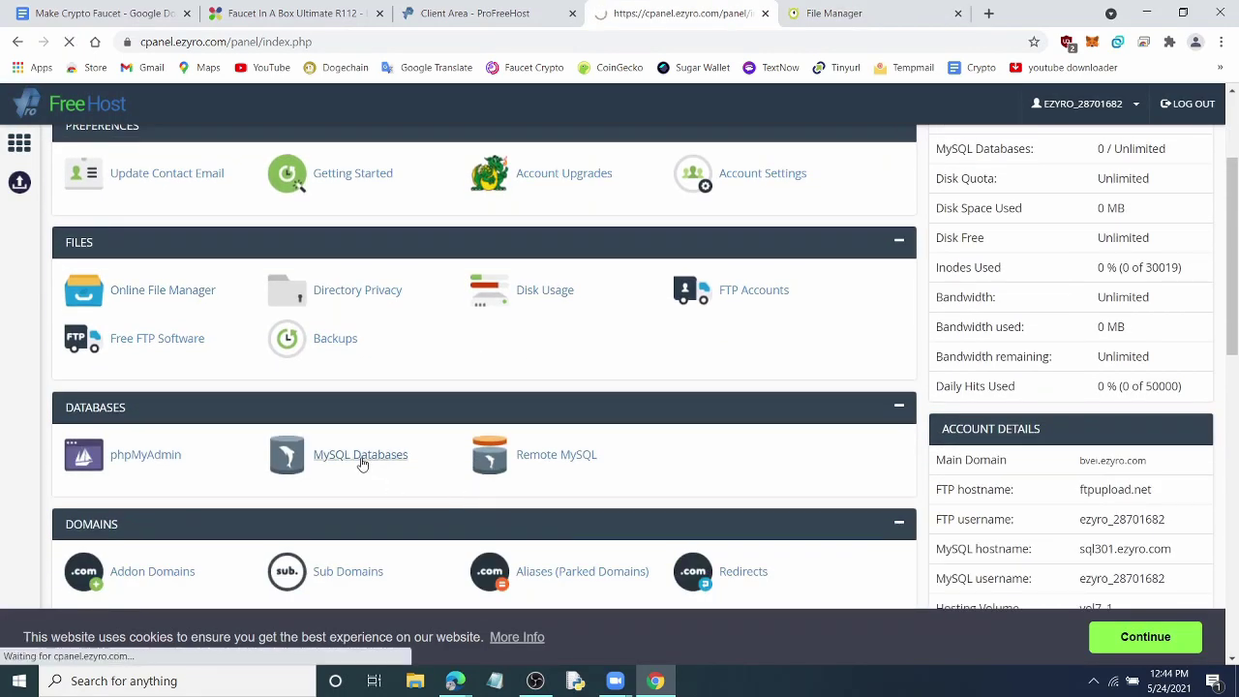
click(298, 396)
text(te)
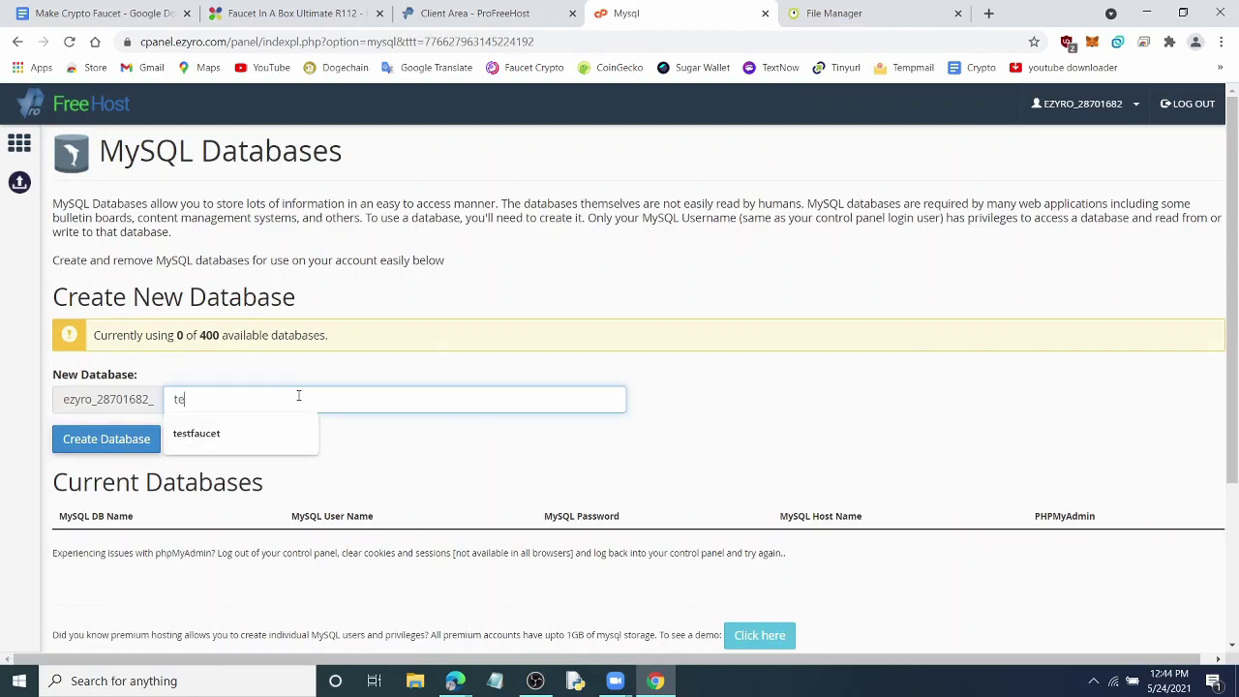
text(stfaucet1112)
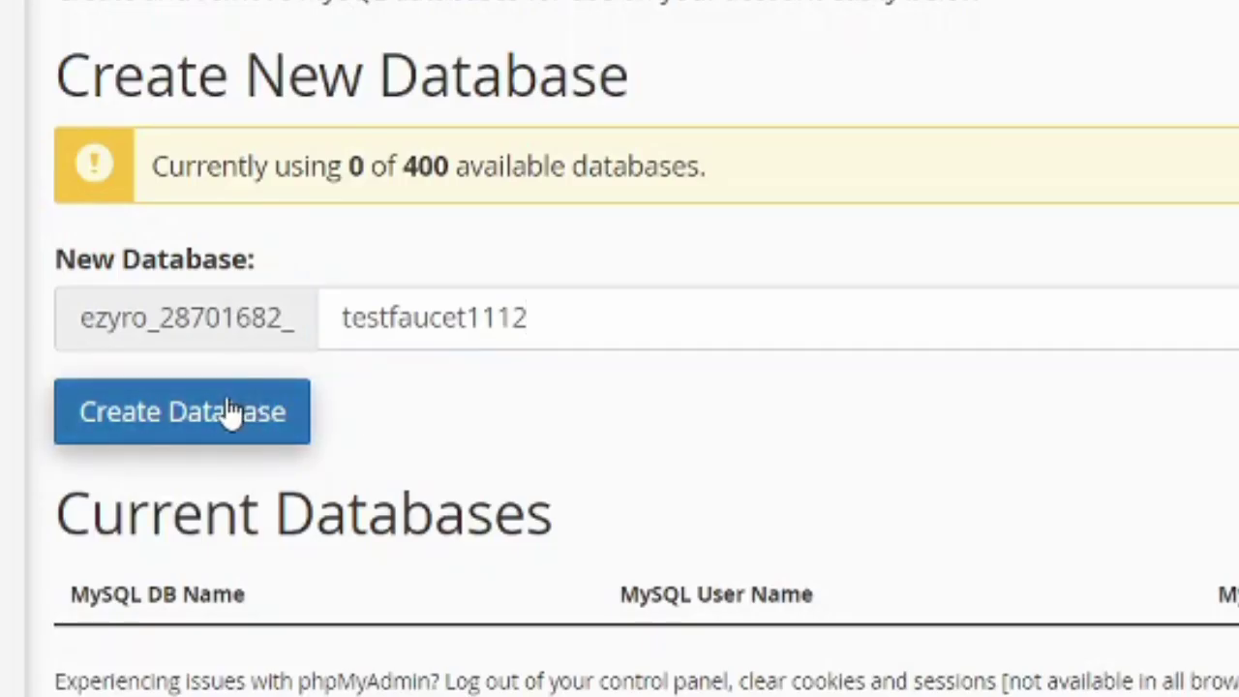
click(229, 411)
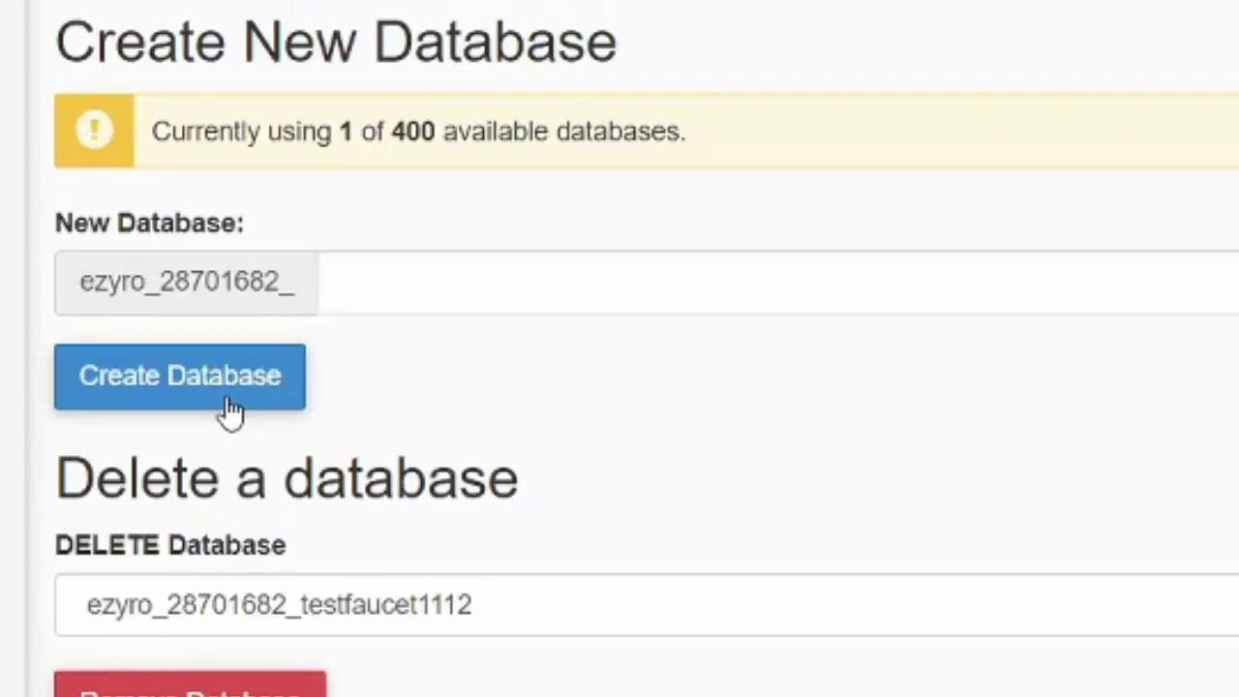
scroll(126, 439, down, 1)
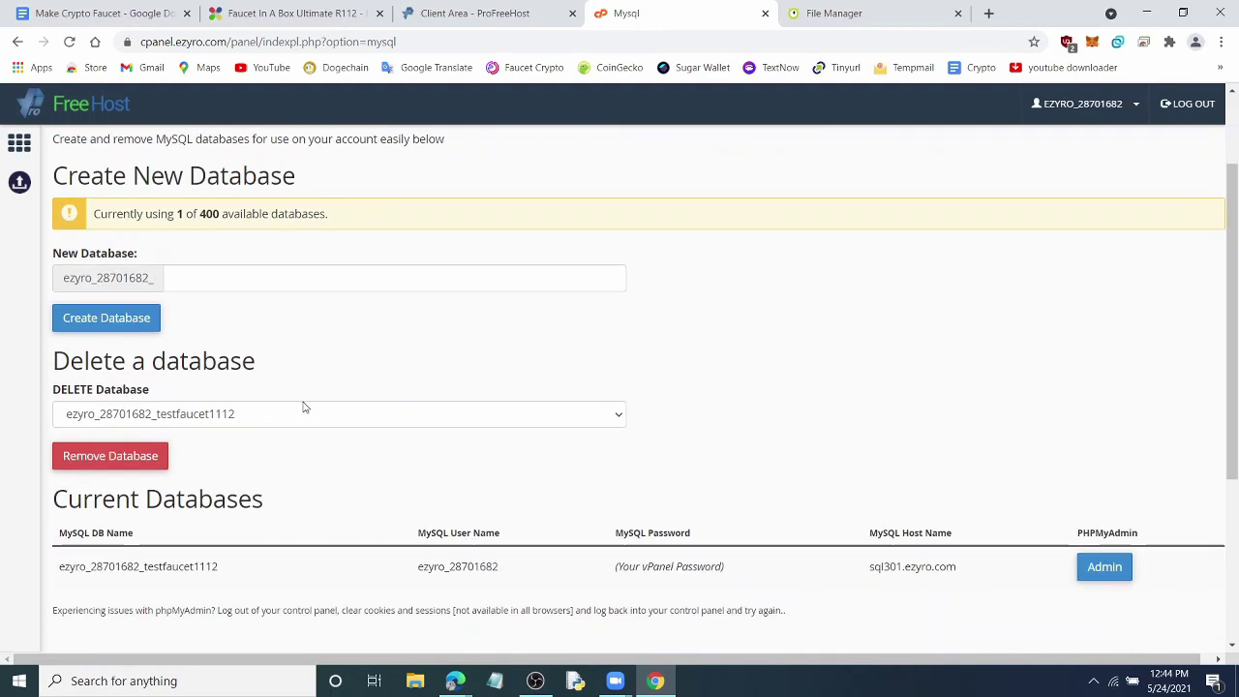
scroll(295, 524, down, 1)
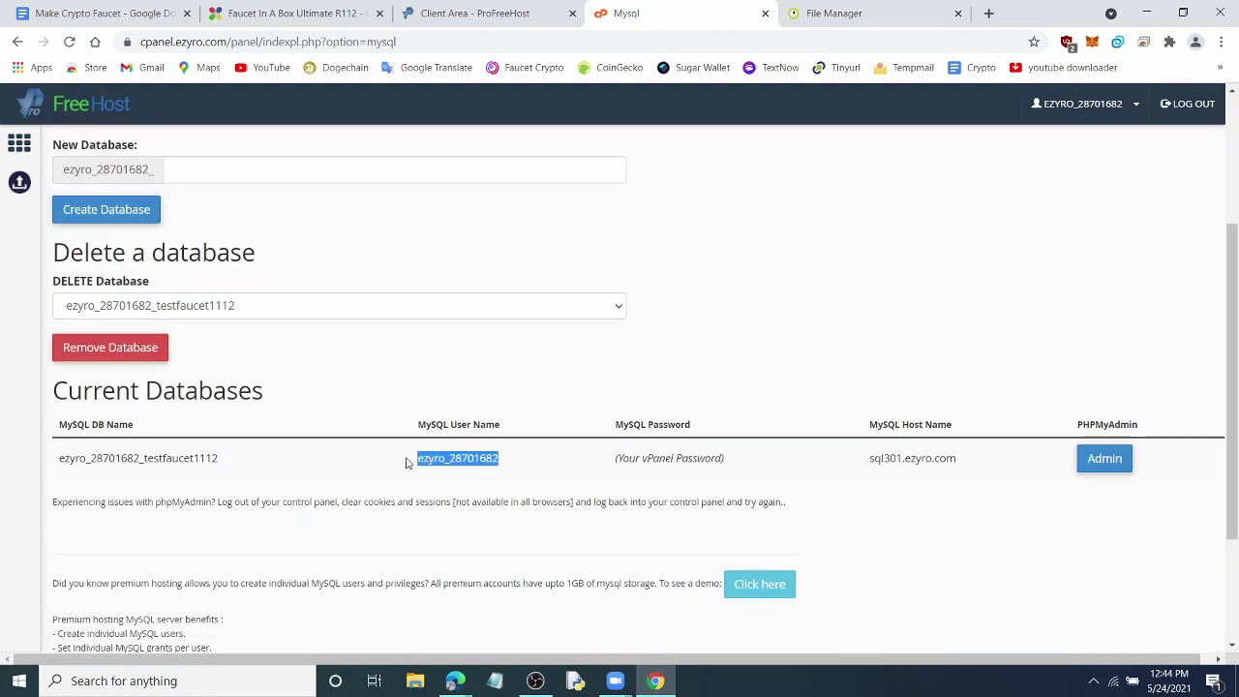
- Paste the MySQL user, database name and host sql301.ezyro.com into config.php
click(784, 8)
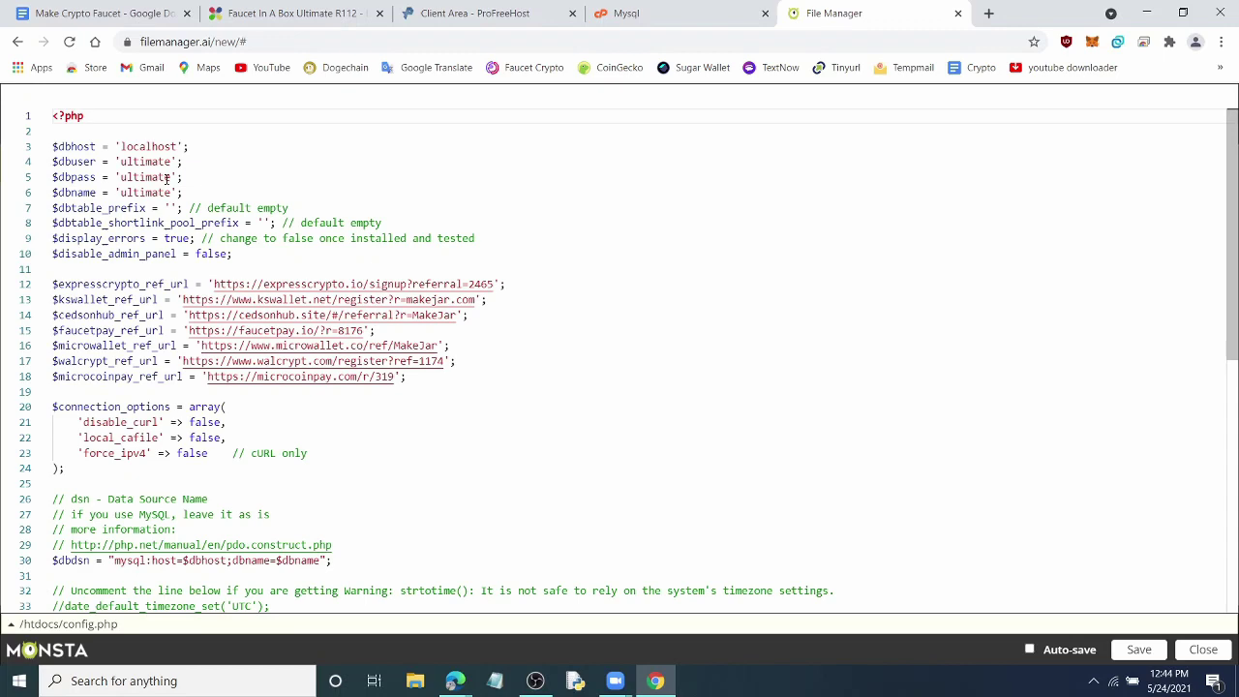
double_click(139, 161)
key(ctrl+v)
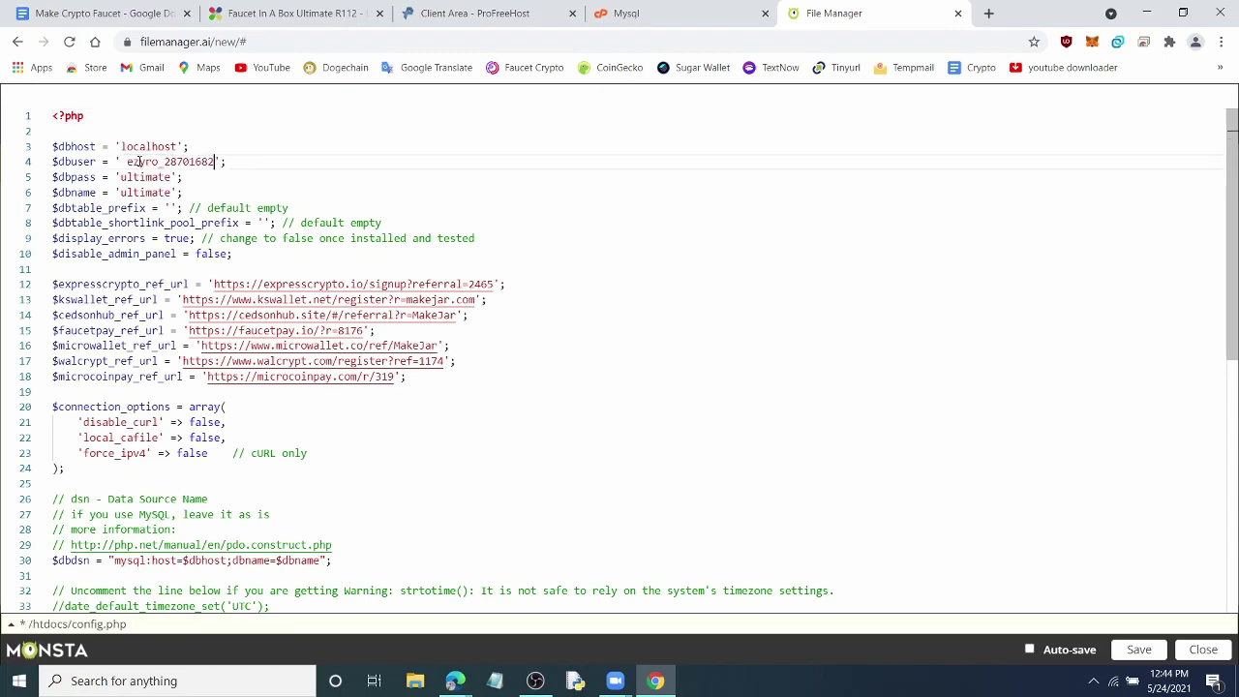
click(619, 13)
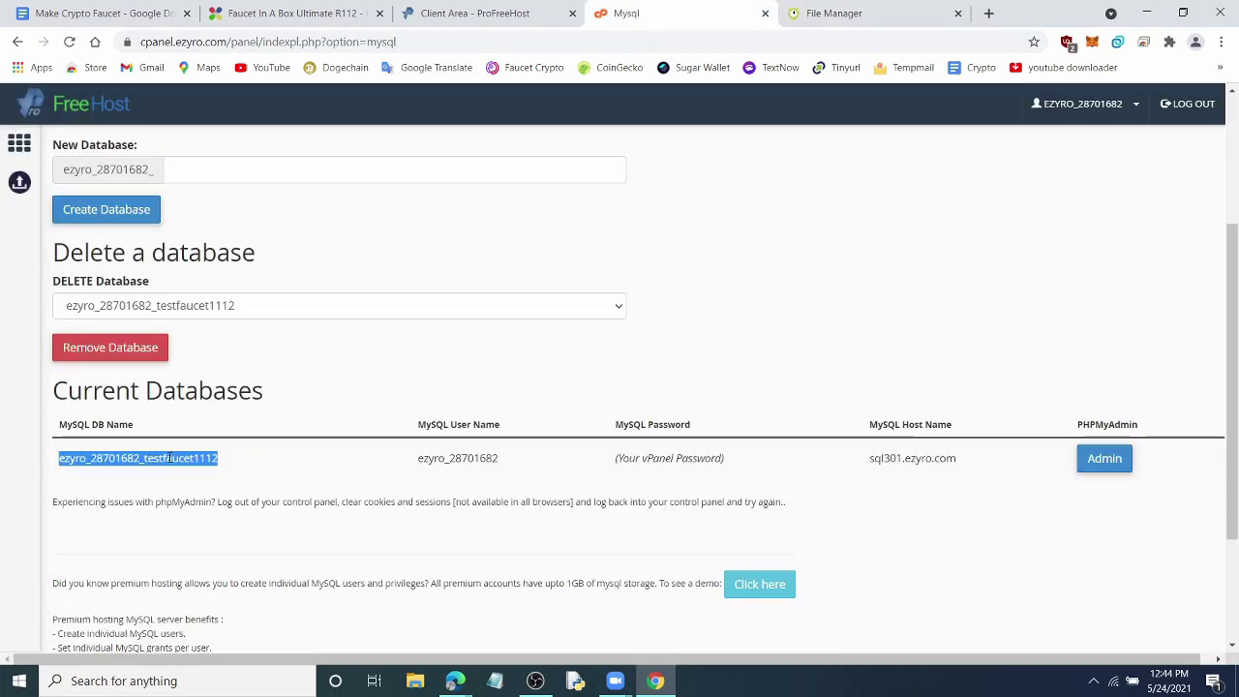
click(813, 13)
double_click(171, 191)
key(ctrl+v)
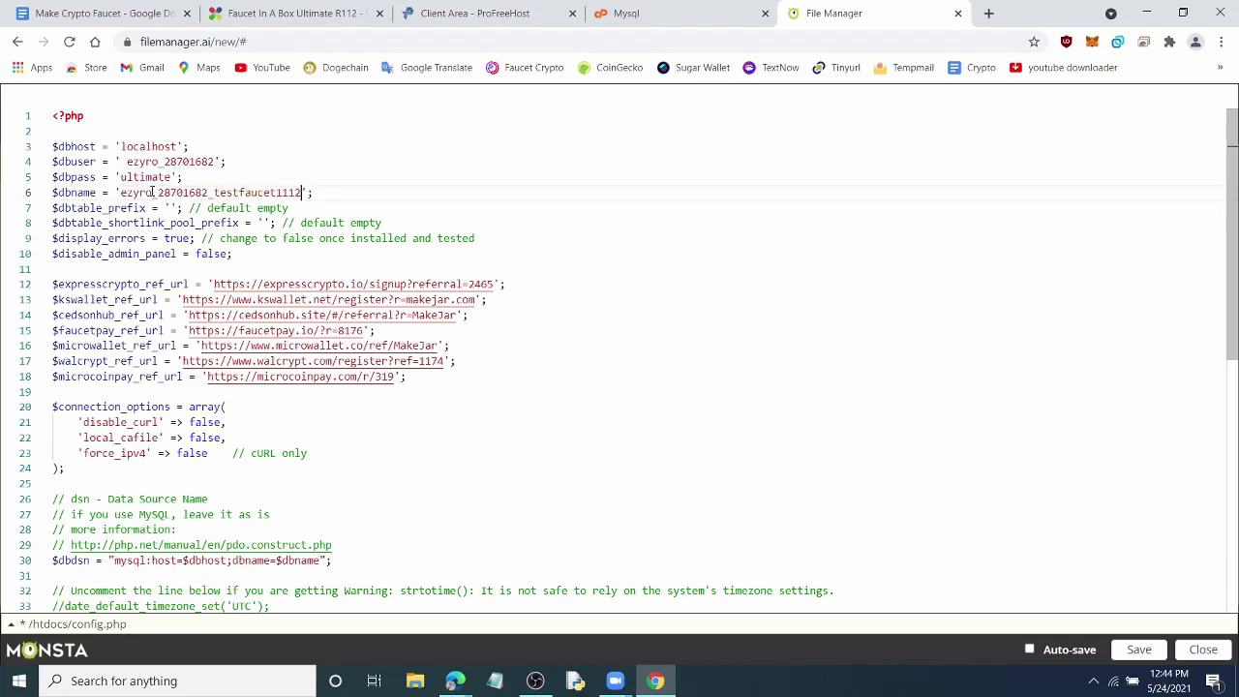
click(620, 13)
drag(956, 458, 841, 458)
key(ctrl+c)
click(832, 12)
double_click(147, 146)
key(ctrl+v)
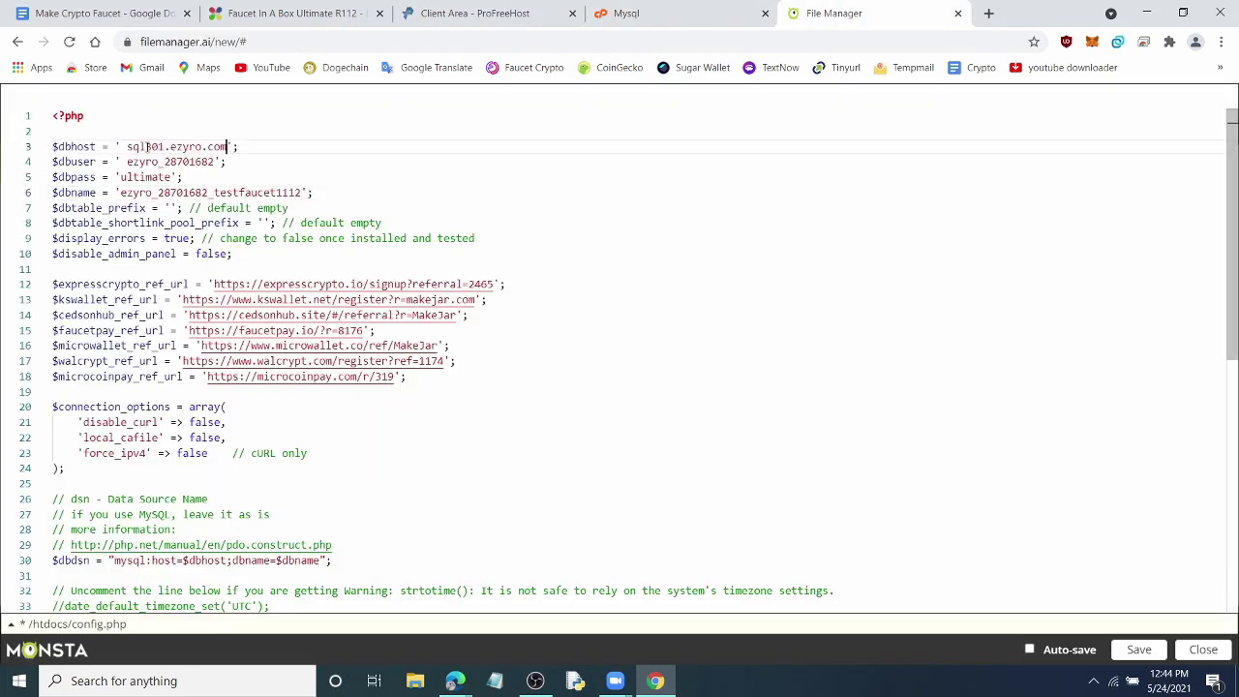
- Replace the config password with the hosting password, strip stray spaces, and save config.php
click(475, 13)
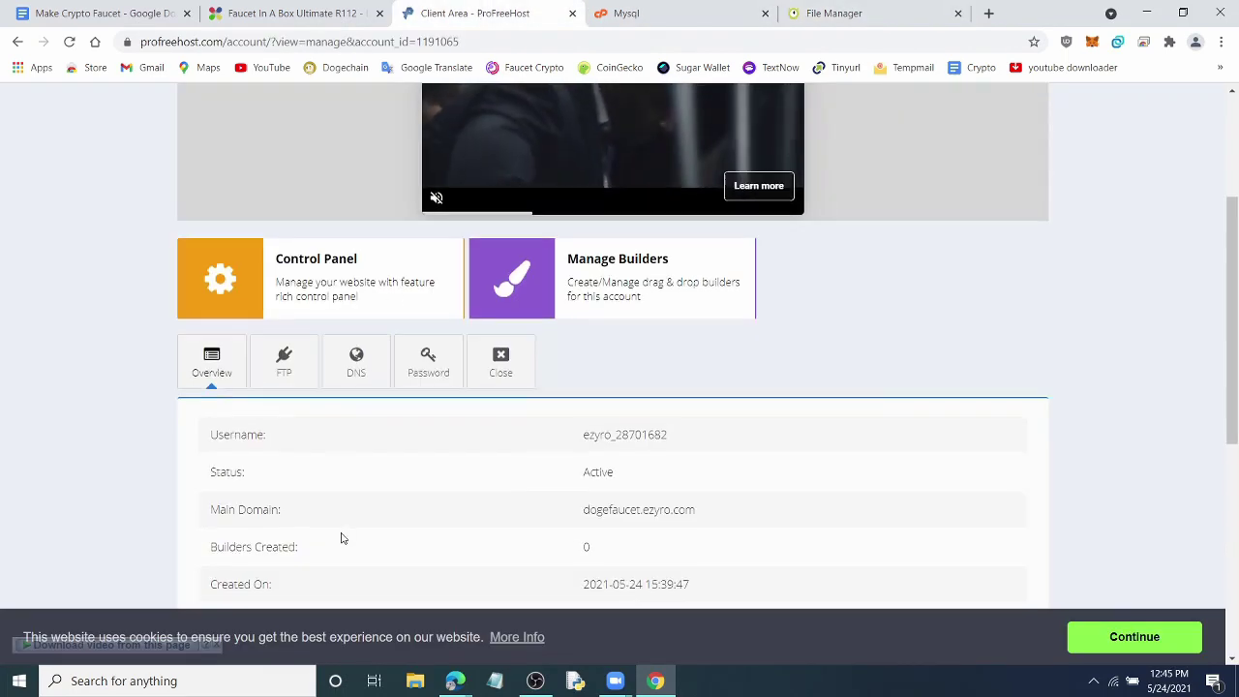
scroll(386, 259, down, 1)
click(428, 271)
click(832, 13)
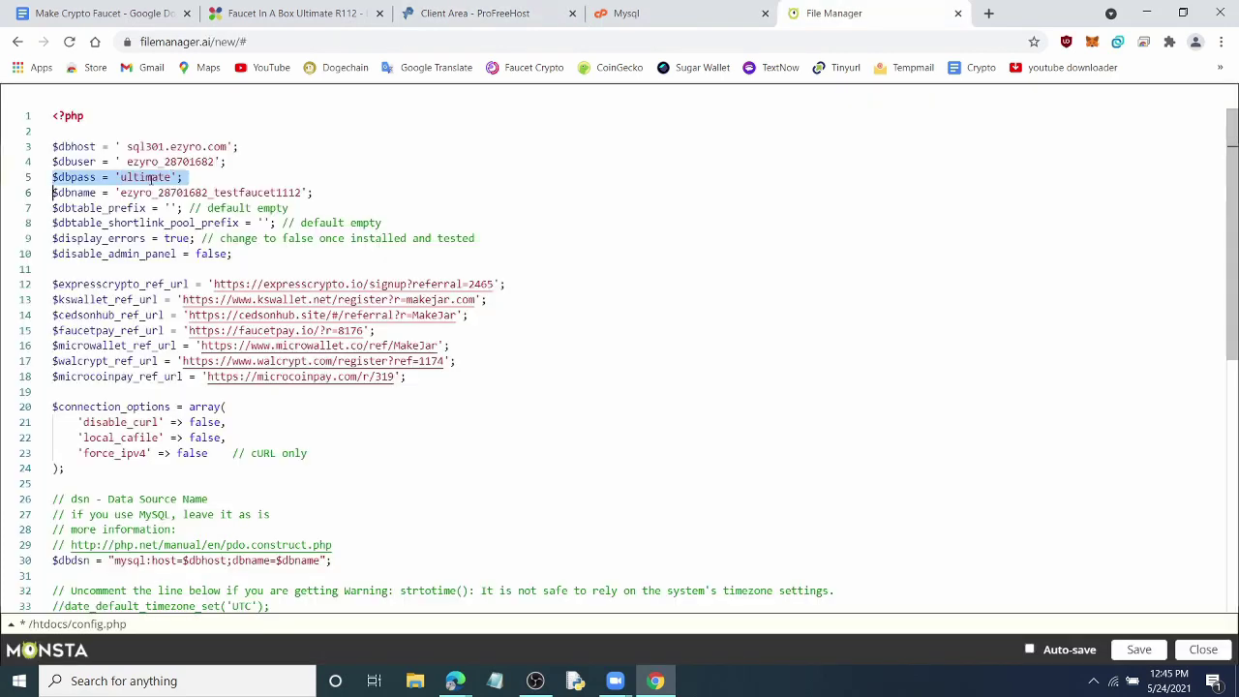
click(150, 177)
double_click(150, 179)
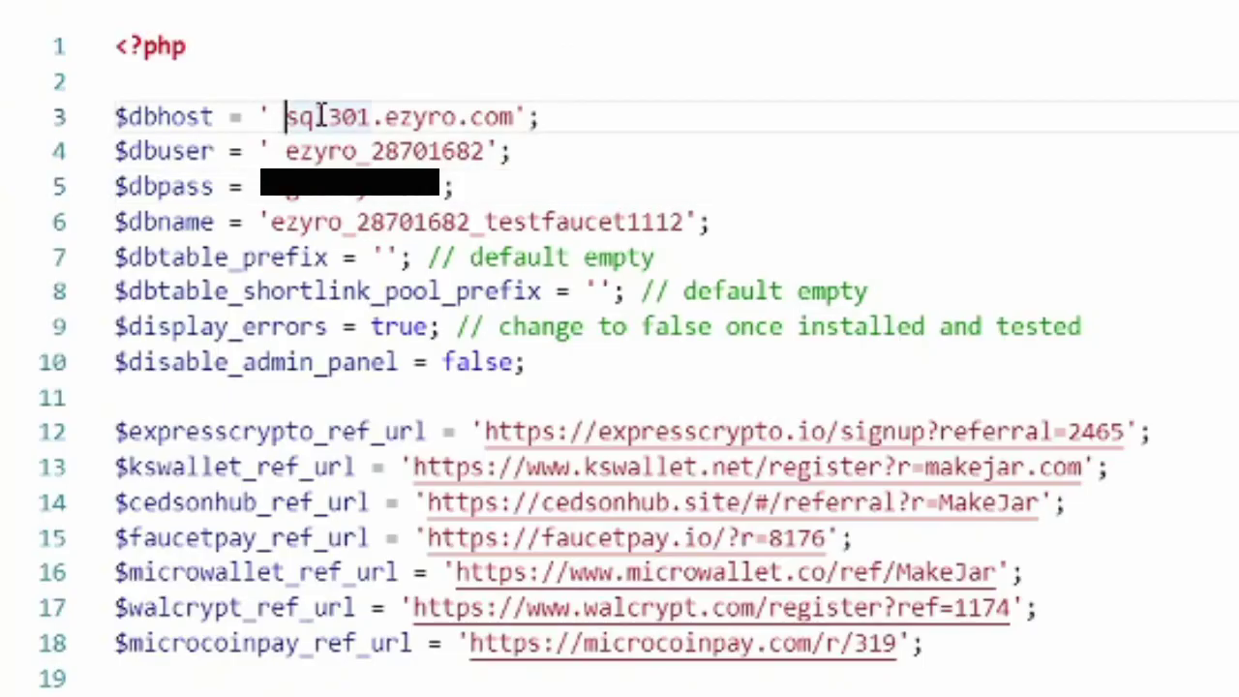
key(BackSpace)
key(Down)
key(Right)
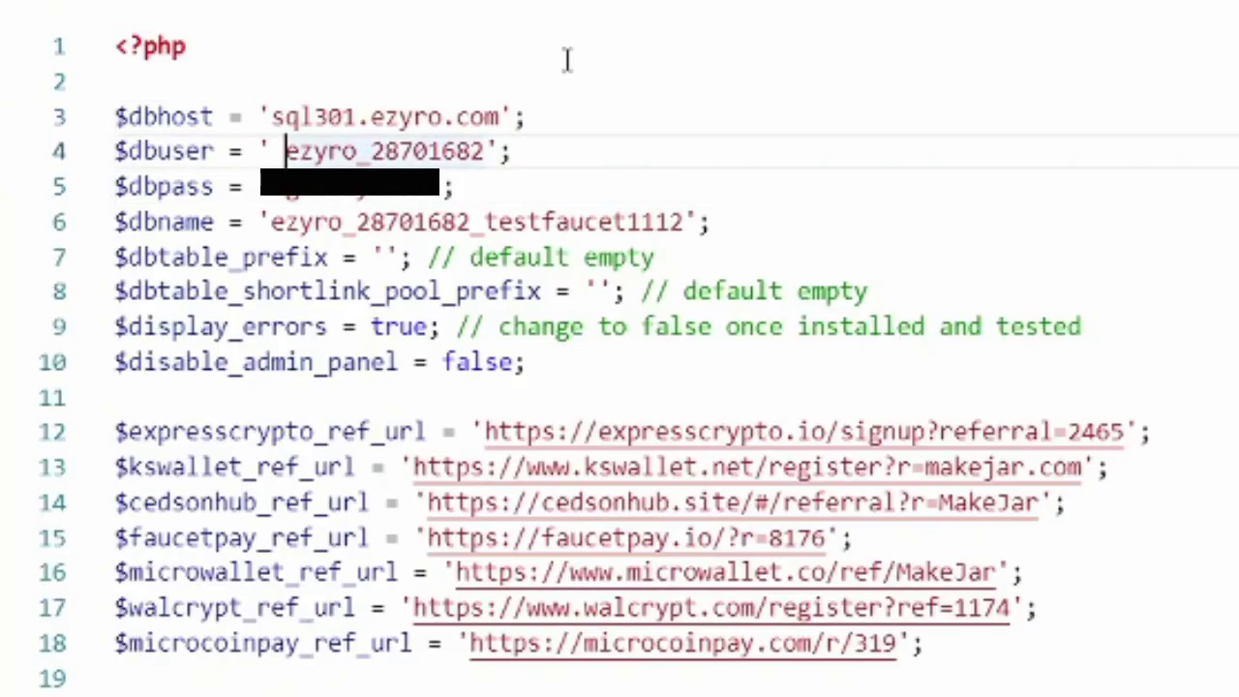
key(BackSpace)
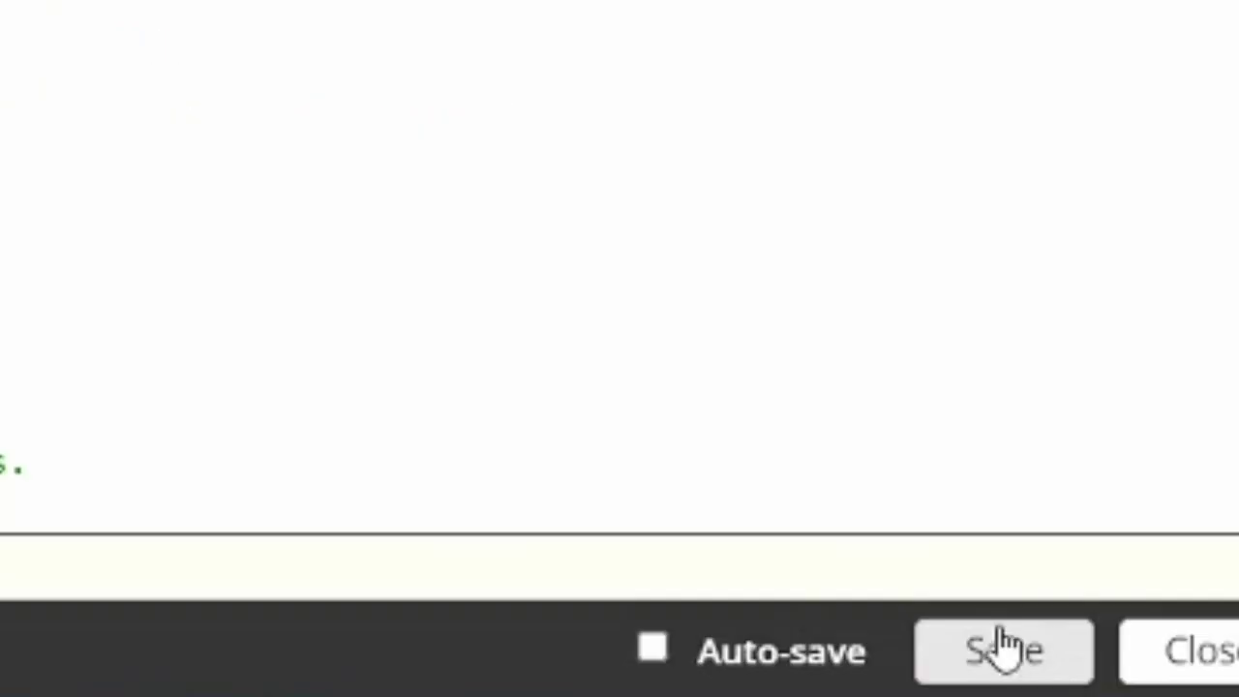
click(1005, 651)
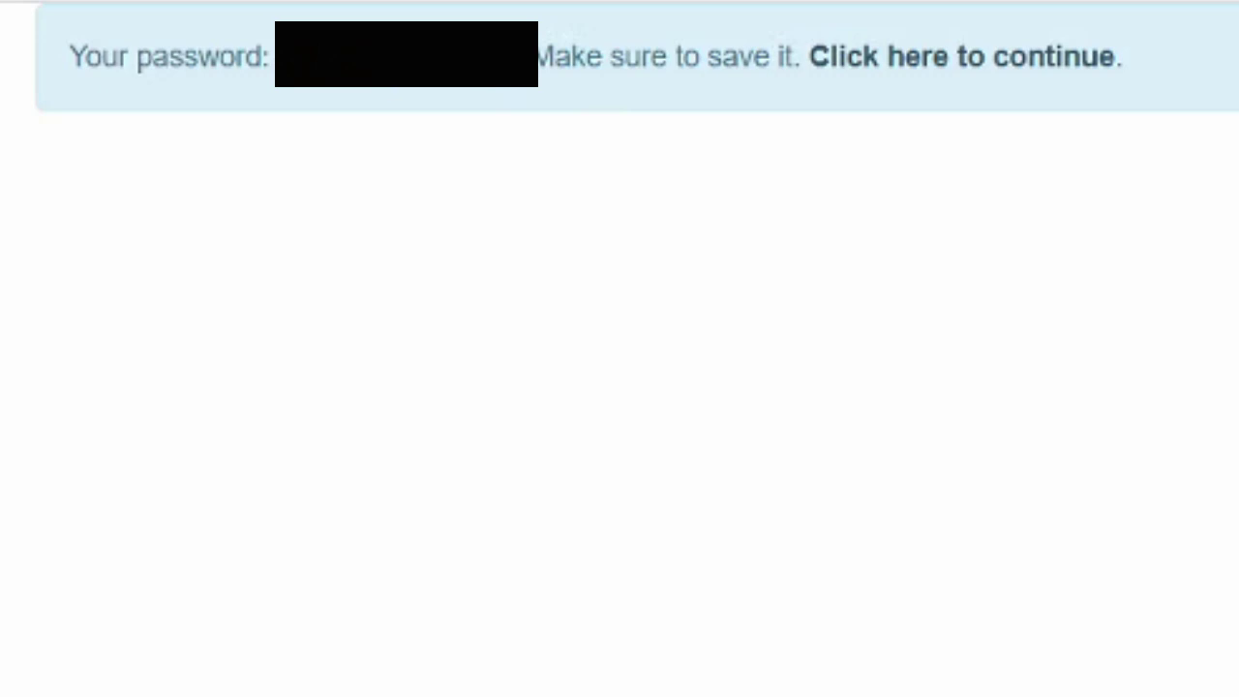
- Log into the Faucet in a Box admin panel with the admin password
click(501, 112)
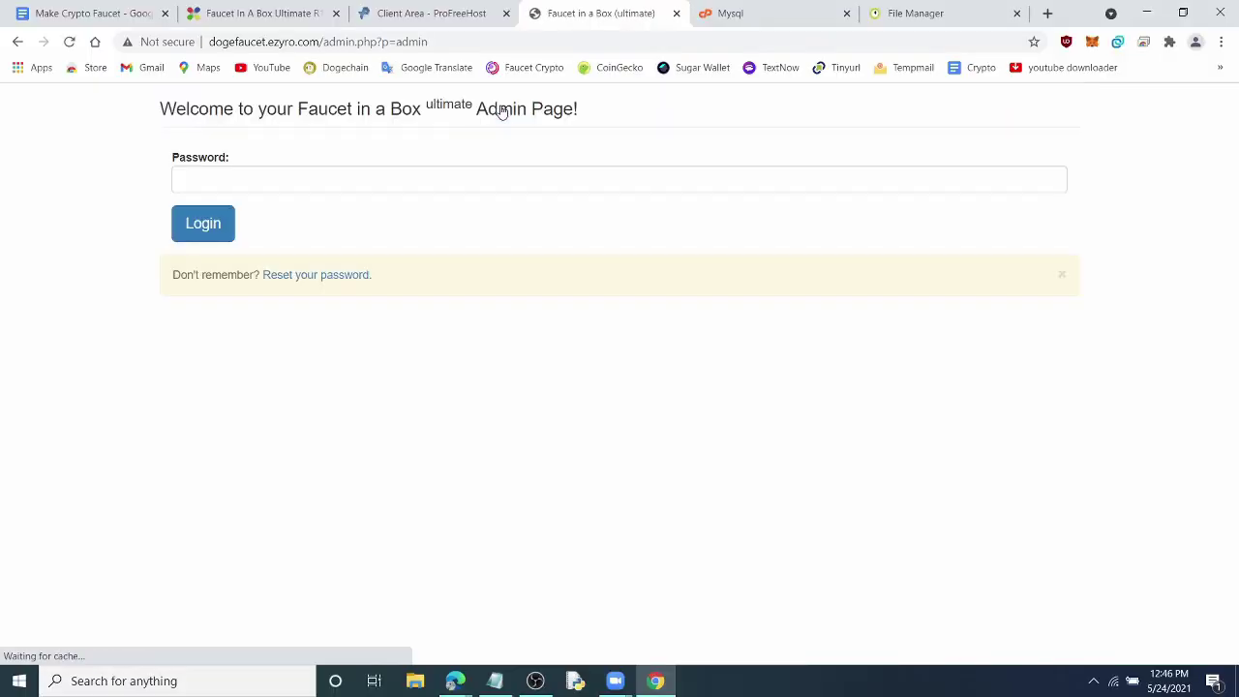
click(349, 181)
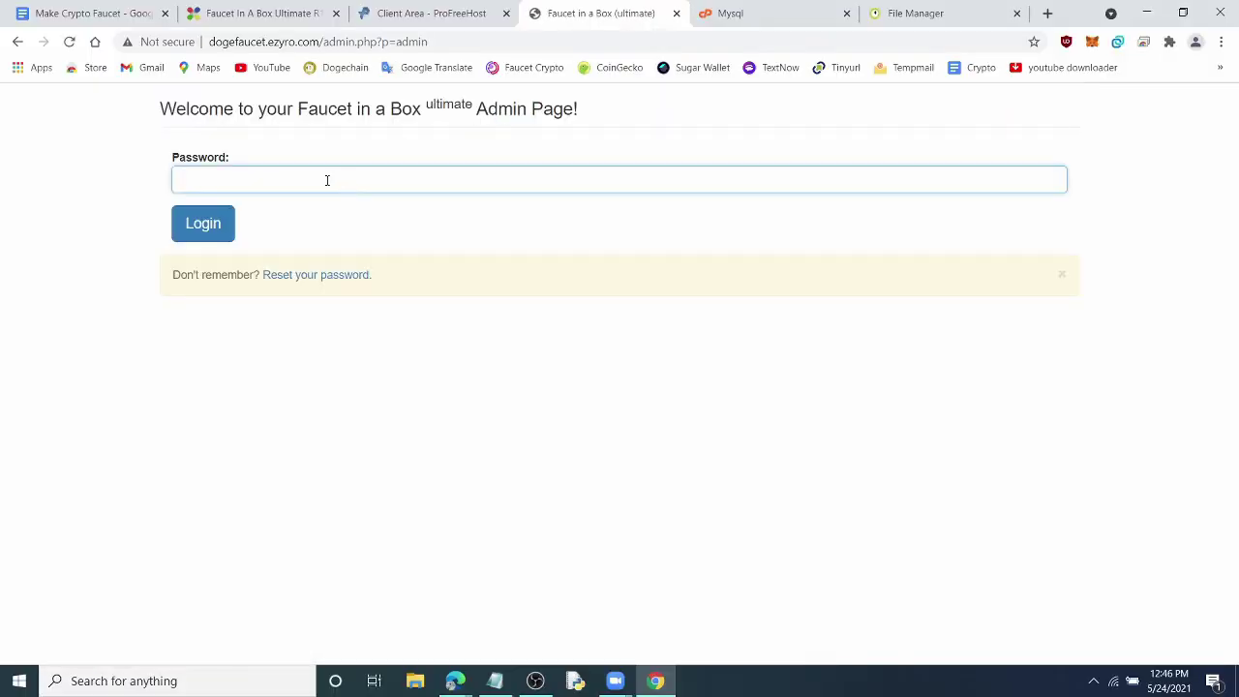
click(202, 224)
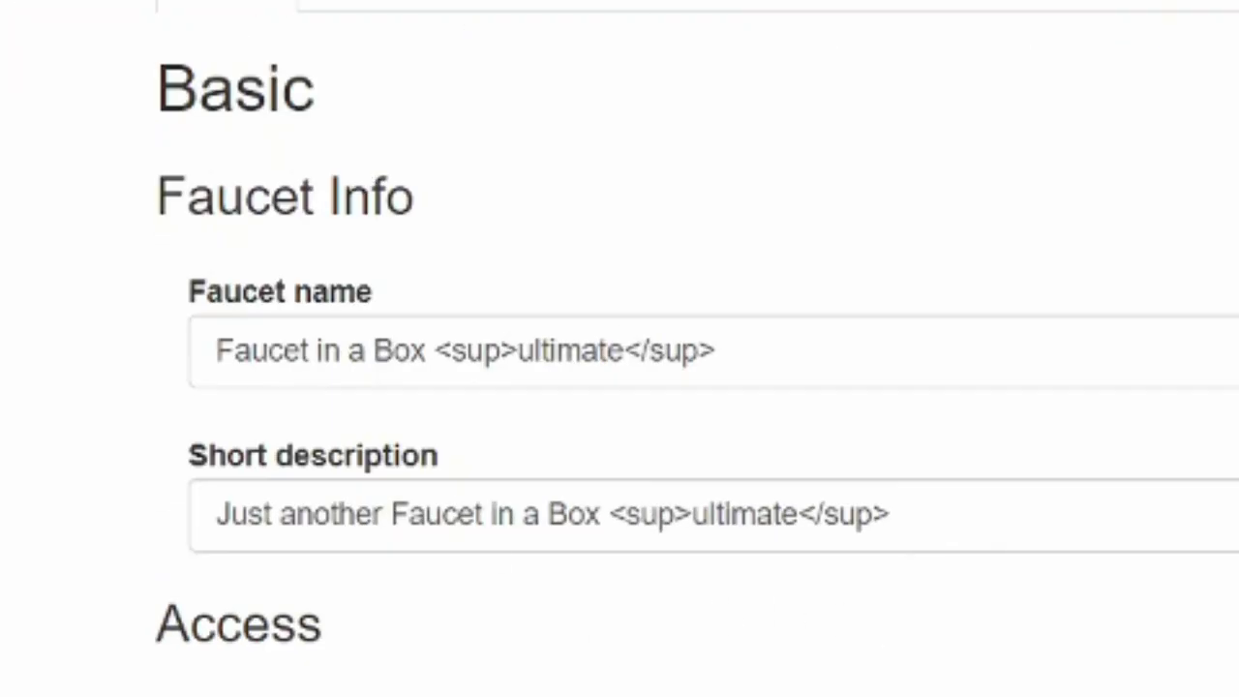
- Rename the faucet DogeFaucet, clear the short description, and select FaucetPay.io as service
drag(319, 356, 136, 364)
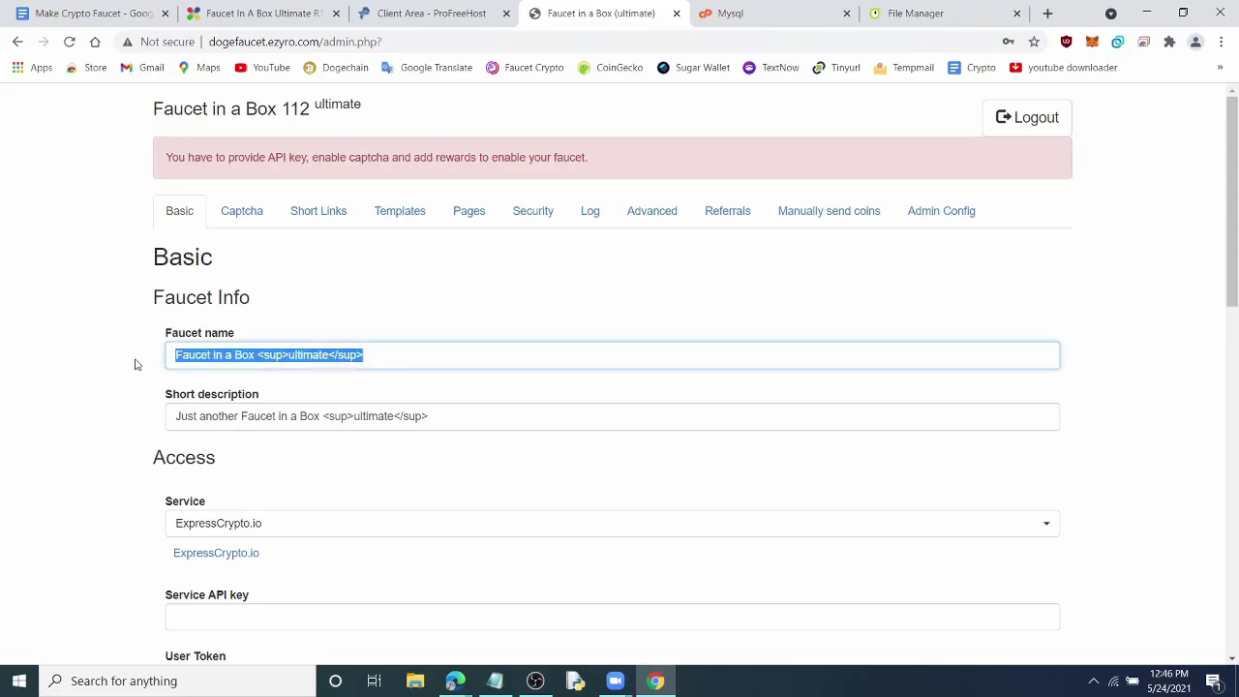
key(BackSpace)
text(DogeFaucet)
key(Tab)
scroll(78, 319, down, 1)
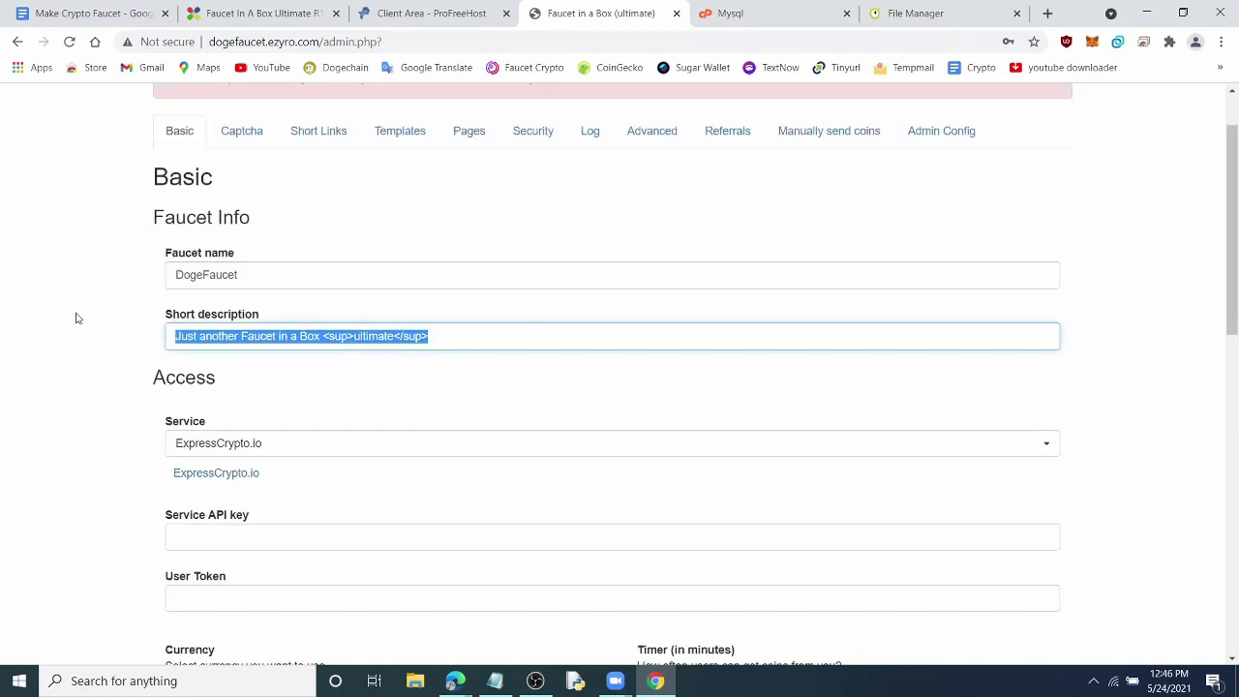
key(BackSpace)
click(213, 391)
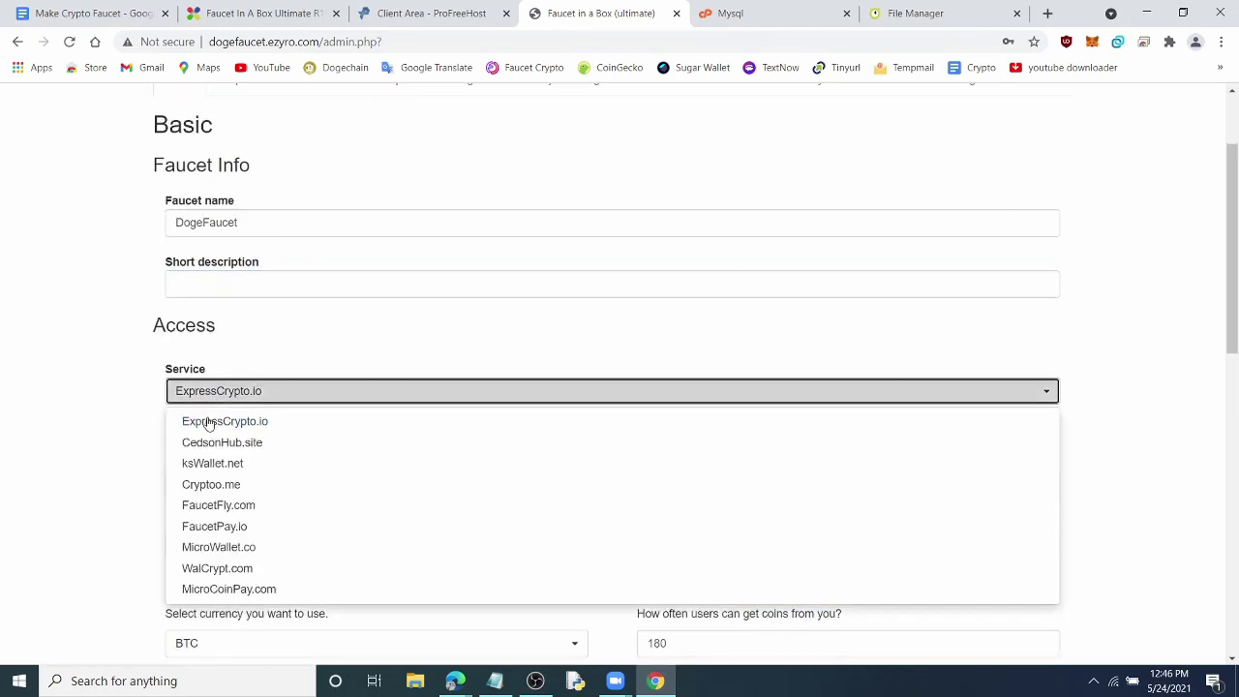
click(205, 527)
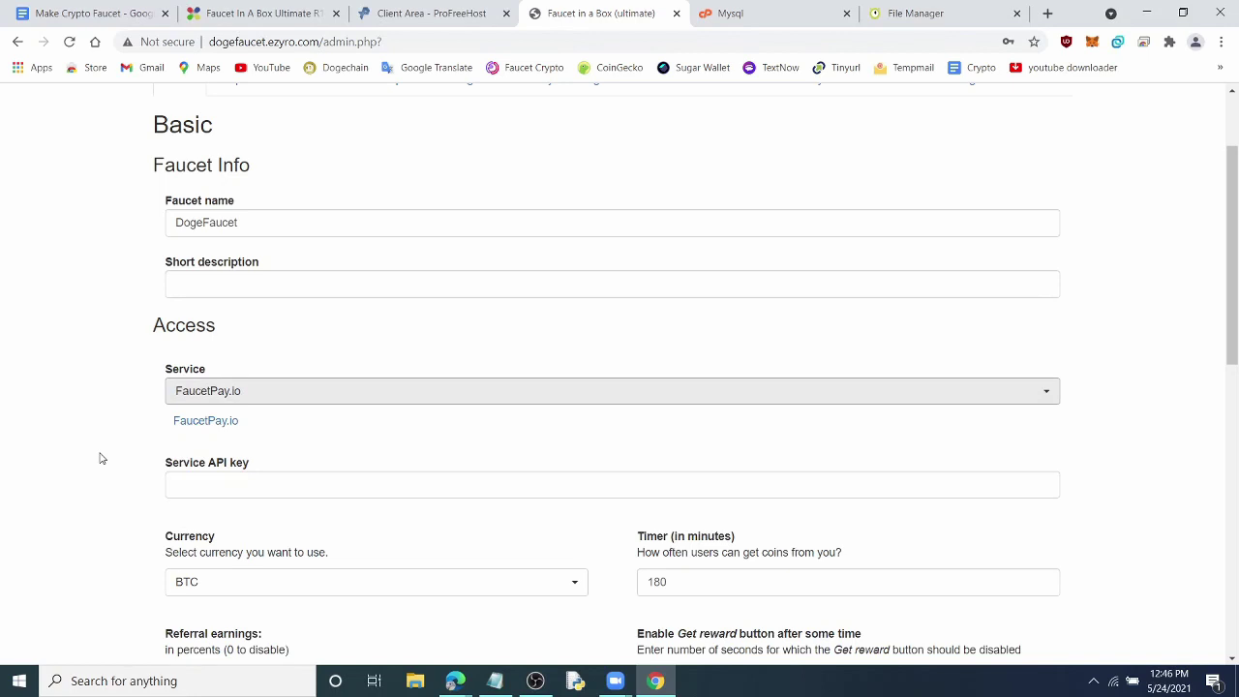
- Go to faucetpay.io and open the user dashboard
scroll(100, 456, down, 1)
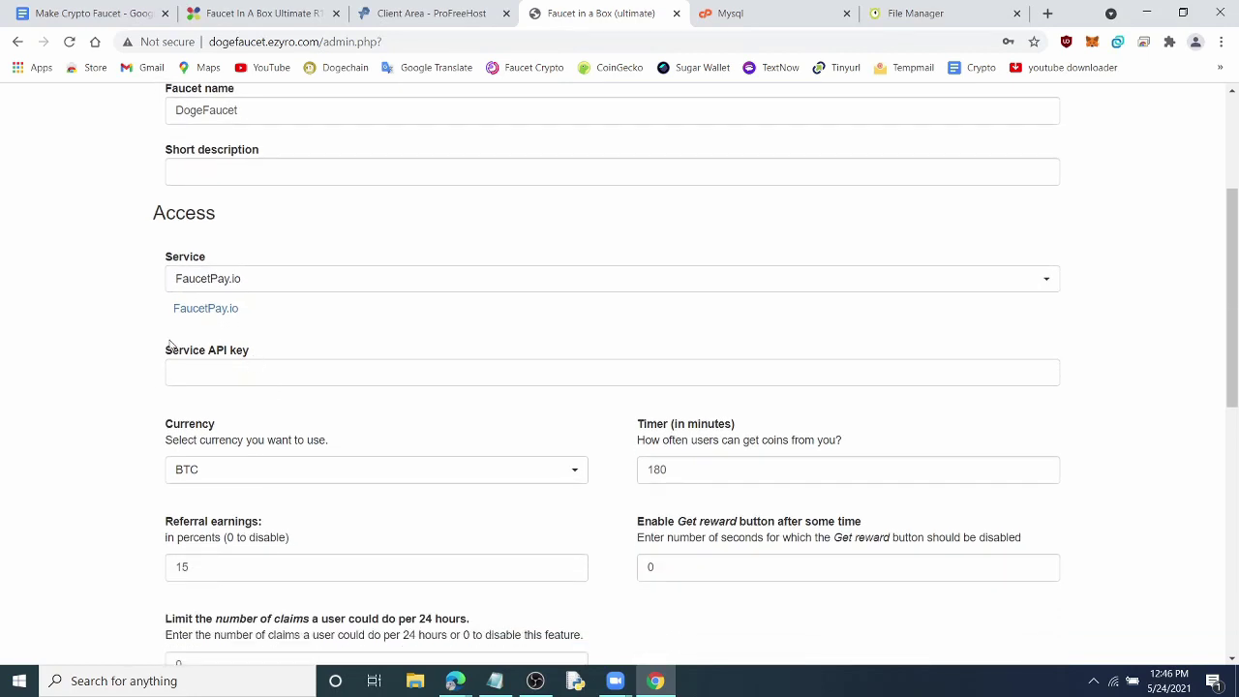
key(ctrl+t)
text(faucet)
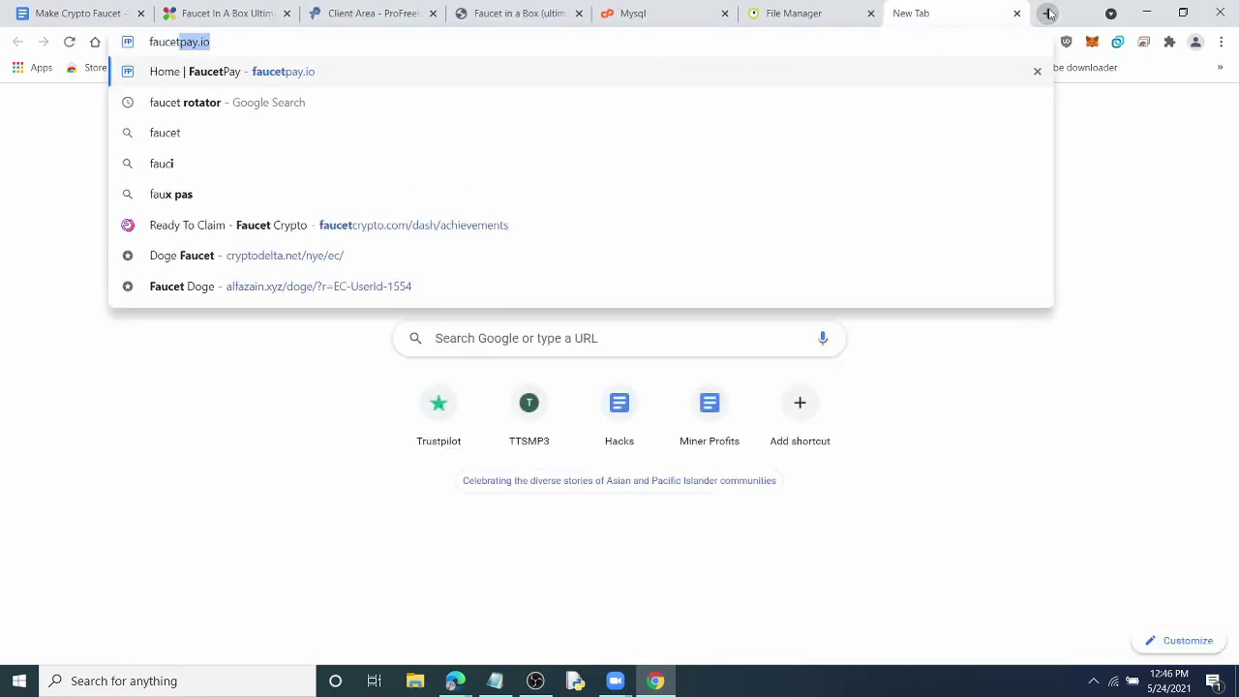
key(Return)
click(219, 497)
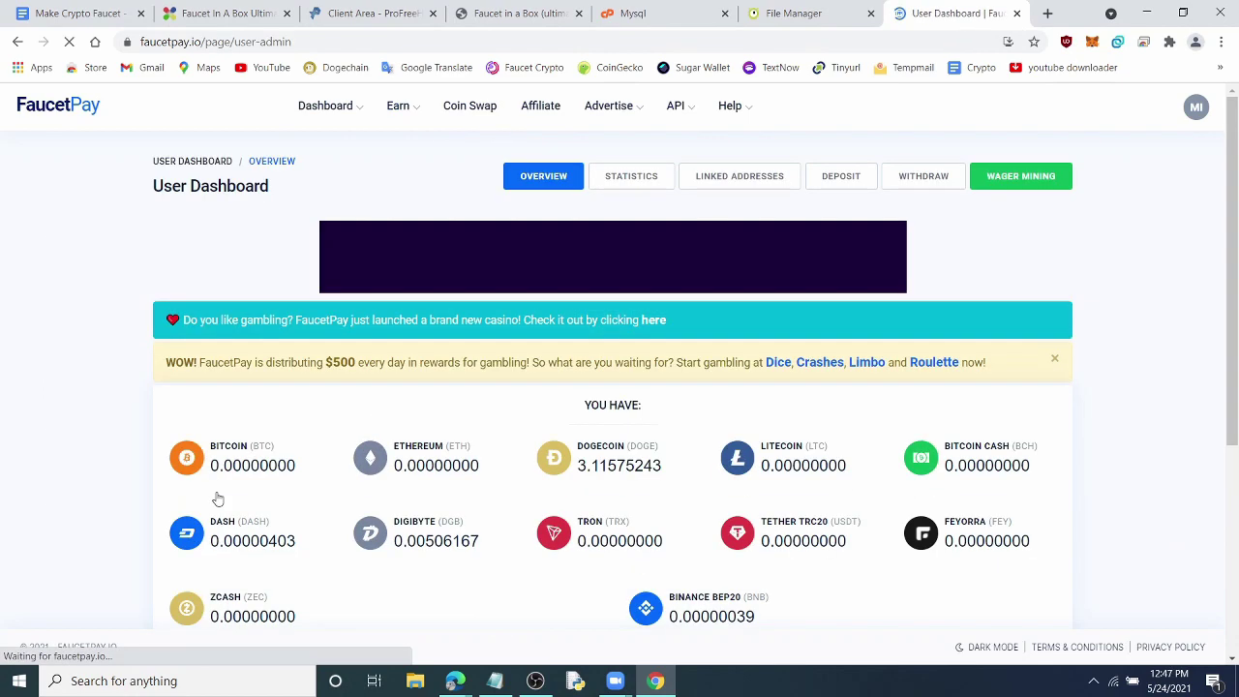
scroll(610, 474, down, 3)
scroll(620, 514, up, 2)
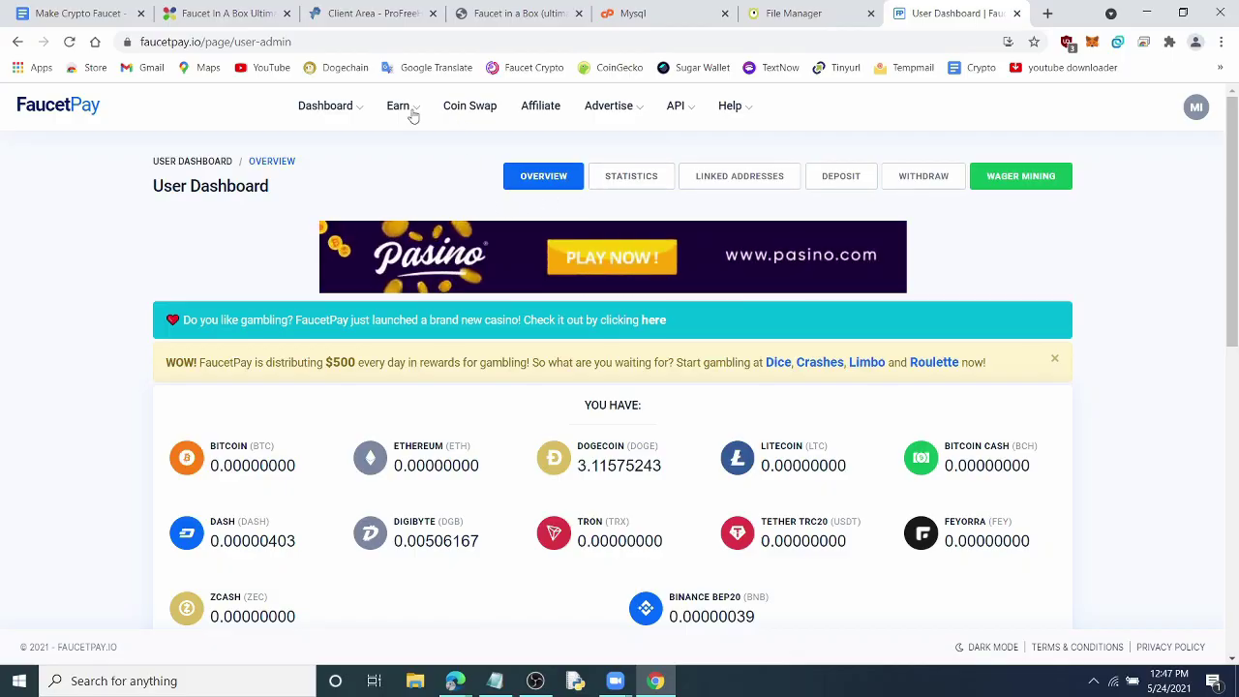
- Add DogeFaucet for dogefaucet.ezyro.com in the Faucet Owner Dashboard and reveal its API key
click(339, 60)
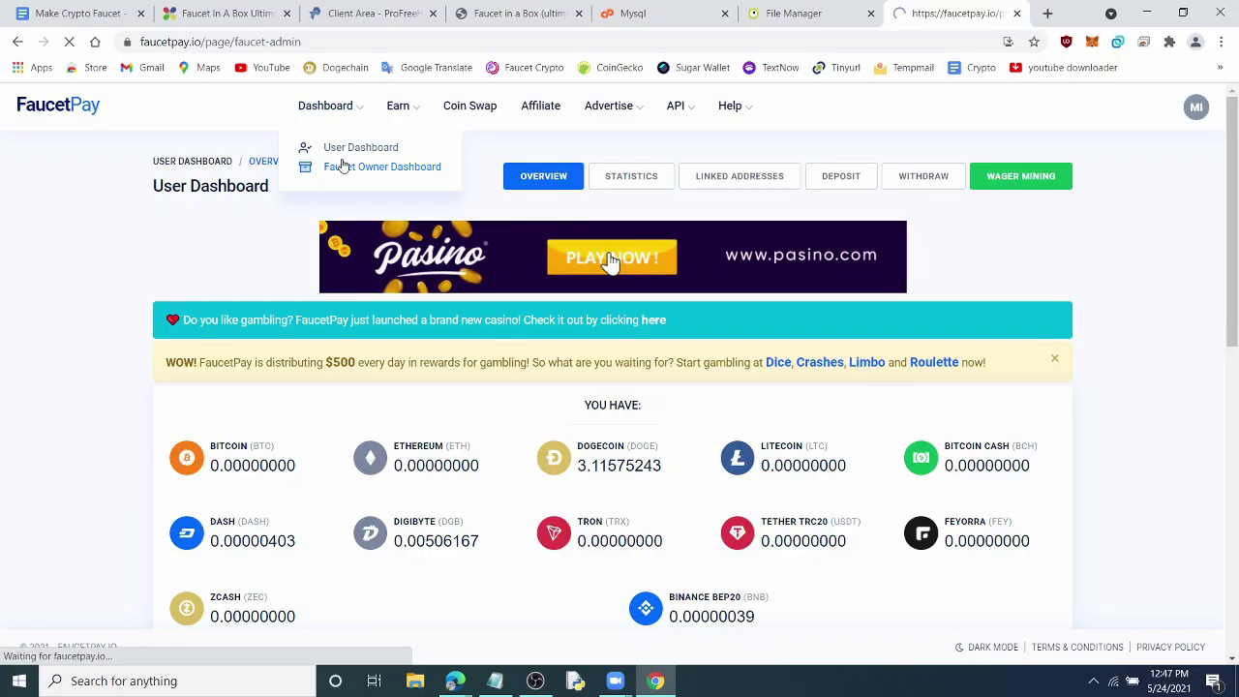
click(363, 204)
click(229, 466)
text(DogeF)
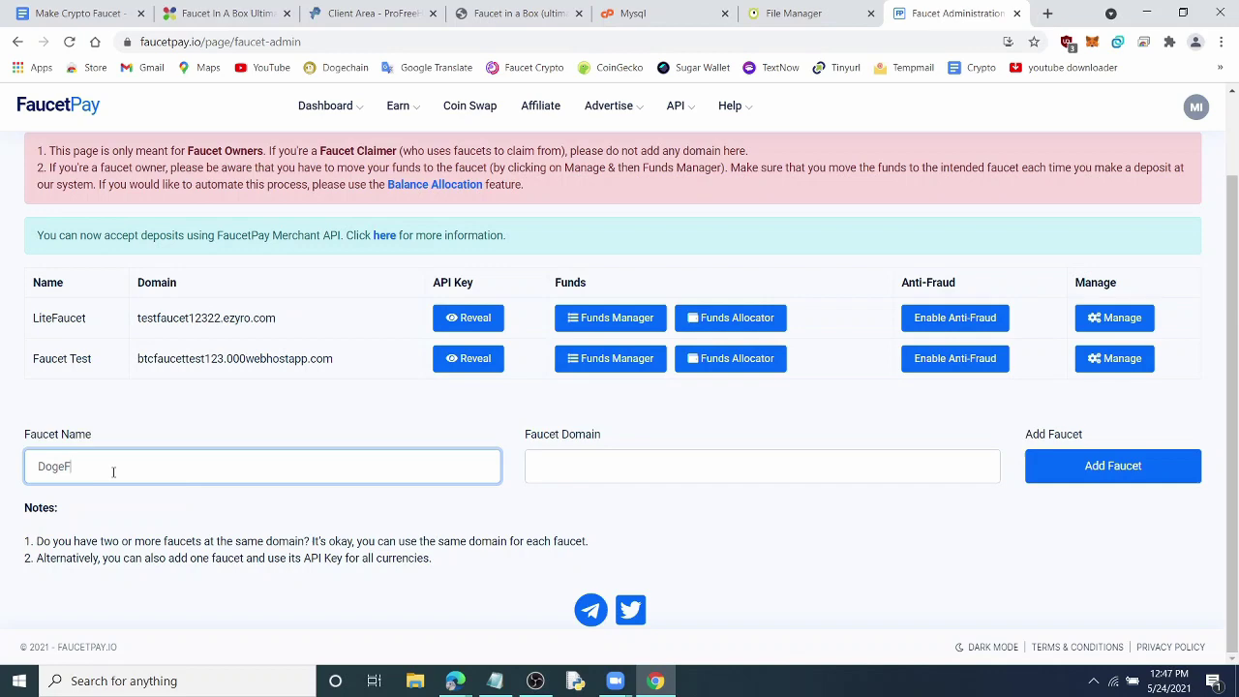
text(aucet)
key(Tab)
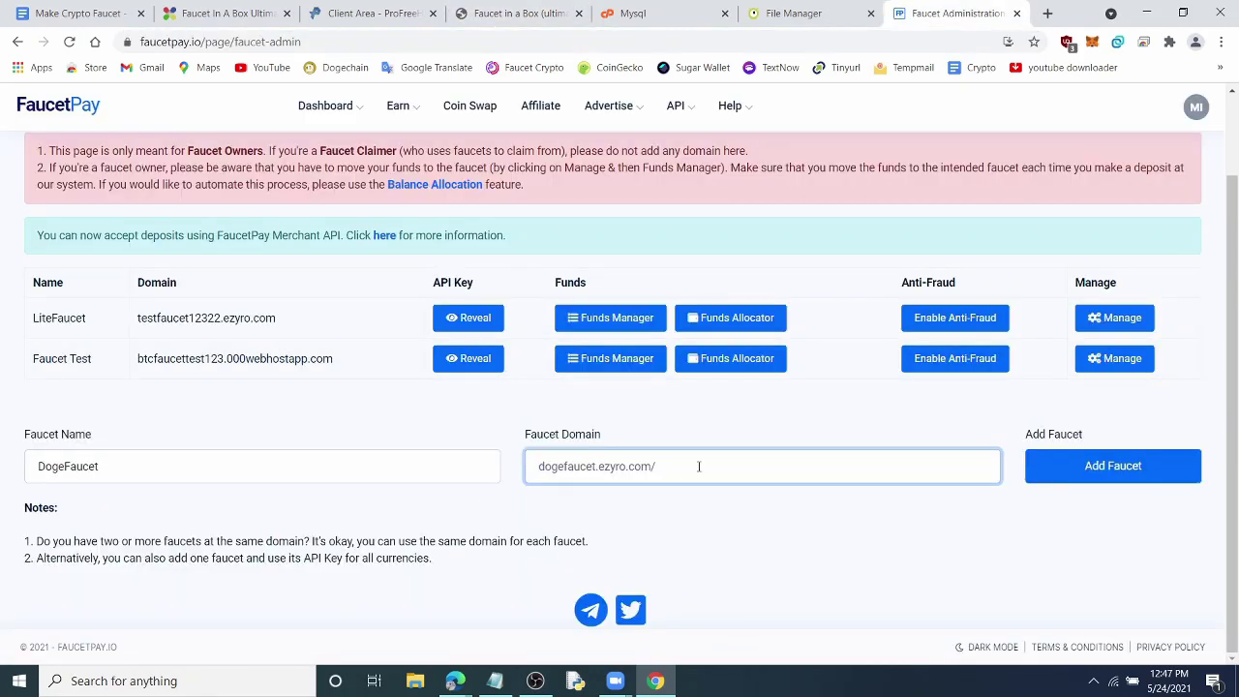
click(1092, 465)
click(469, 314)
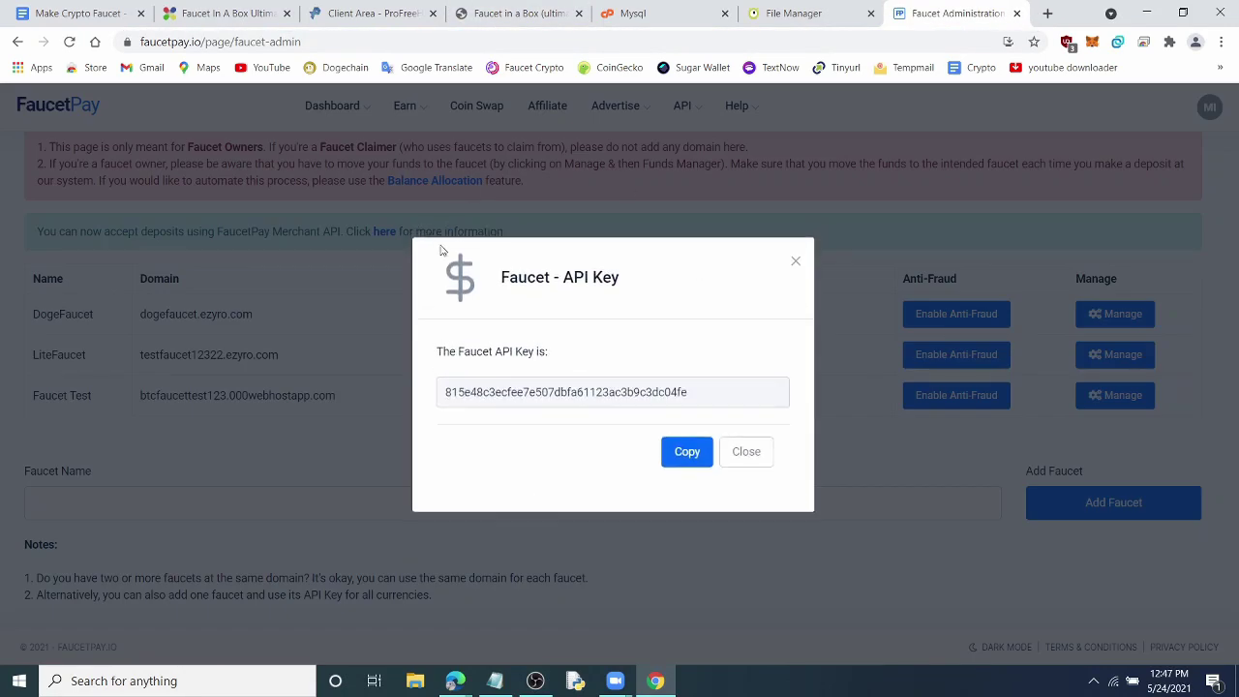
click(518, 12)
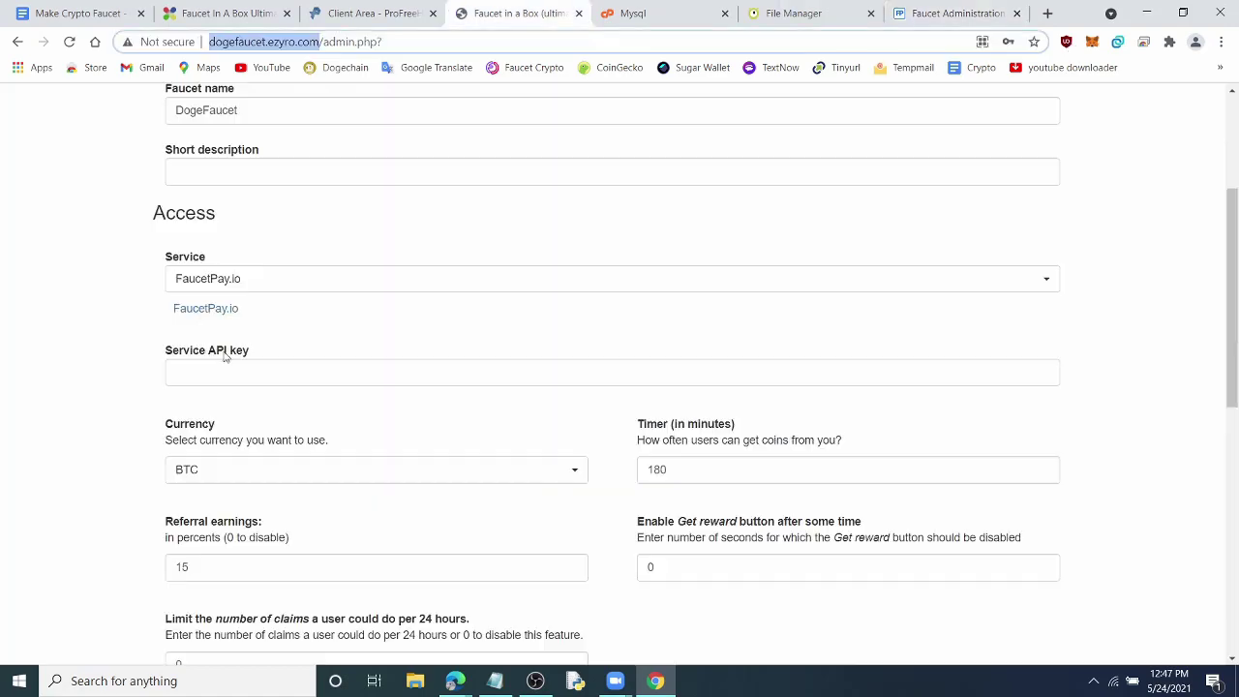
- Paste the FaucetPay API key into the Service API key field and review payout currencies
click(170, 372)
key(ctrl+v)
click(109, 385)
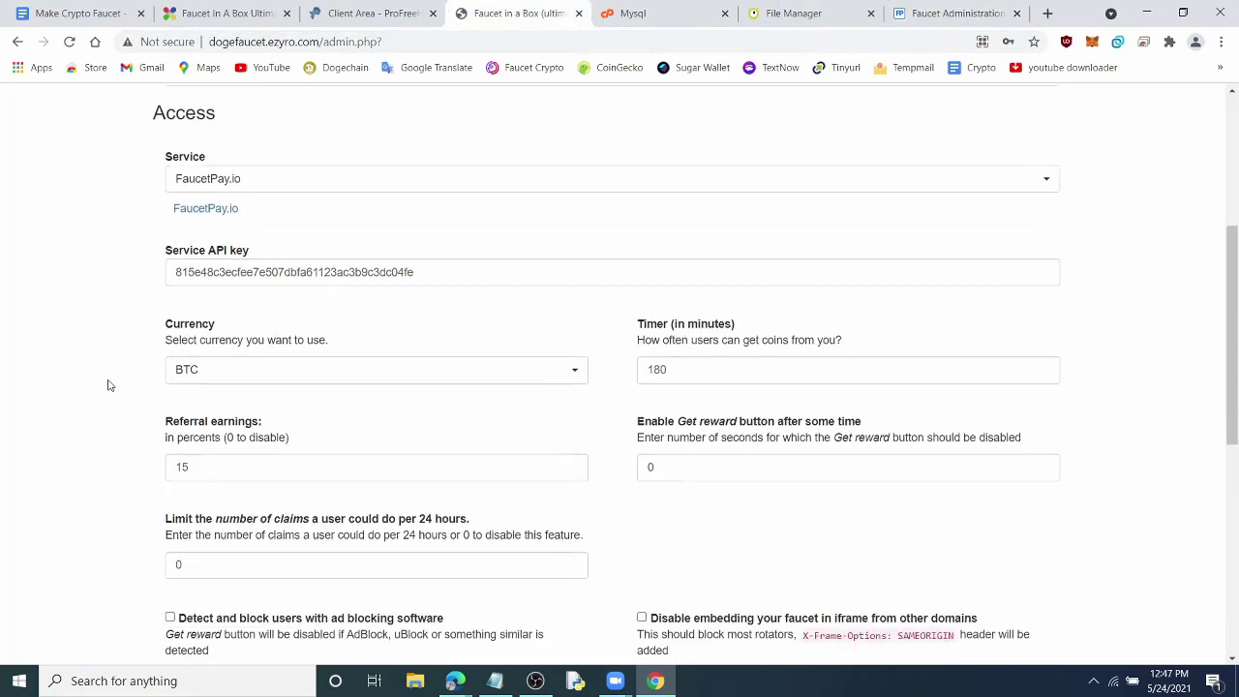
scroll(109, 385, down, 1)
click(249, 262)
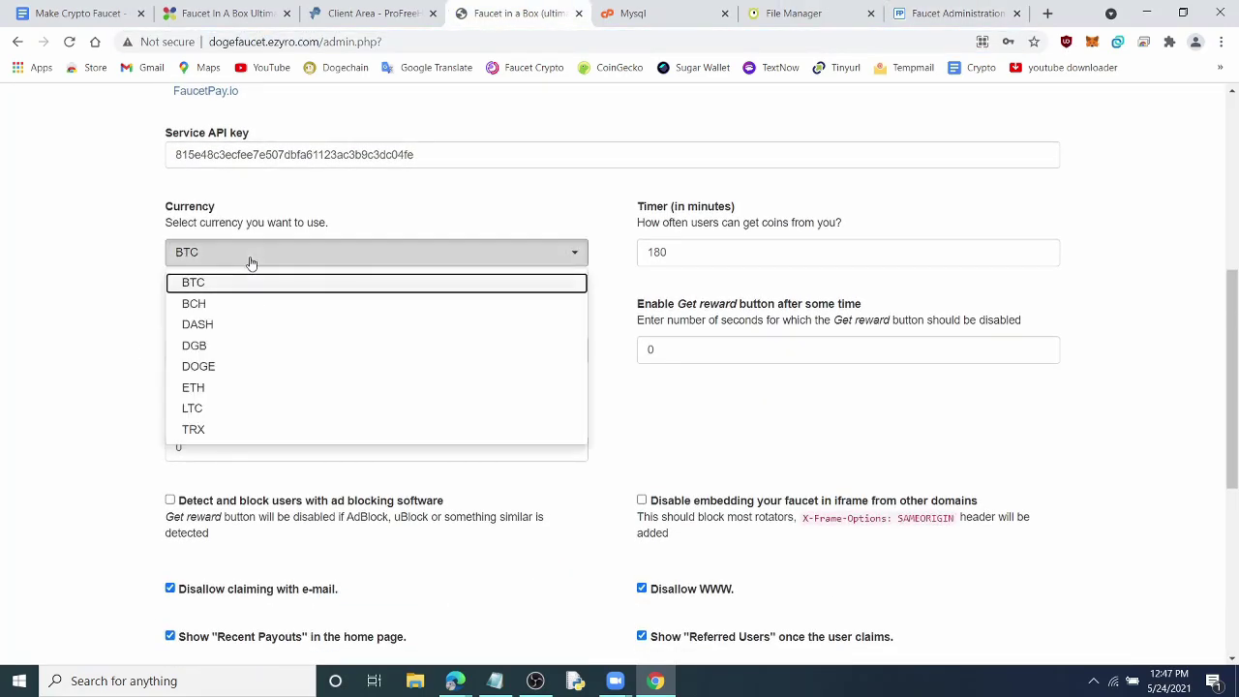
- Set reward delay 0, referral earnings 20% and claim timer 120 minutes
click(228, 377)
key(Tab)
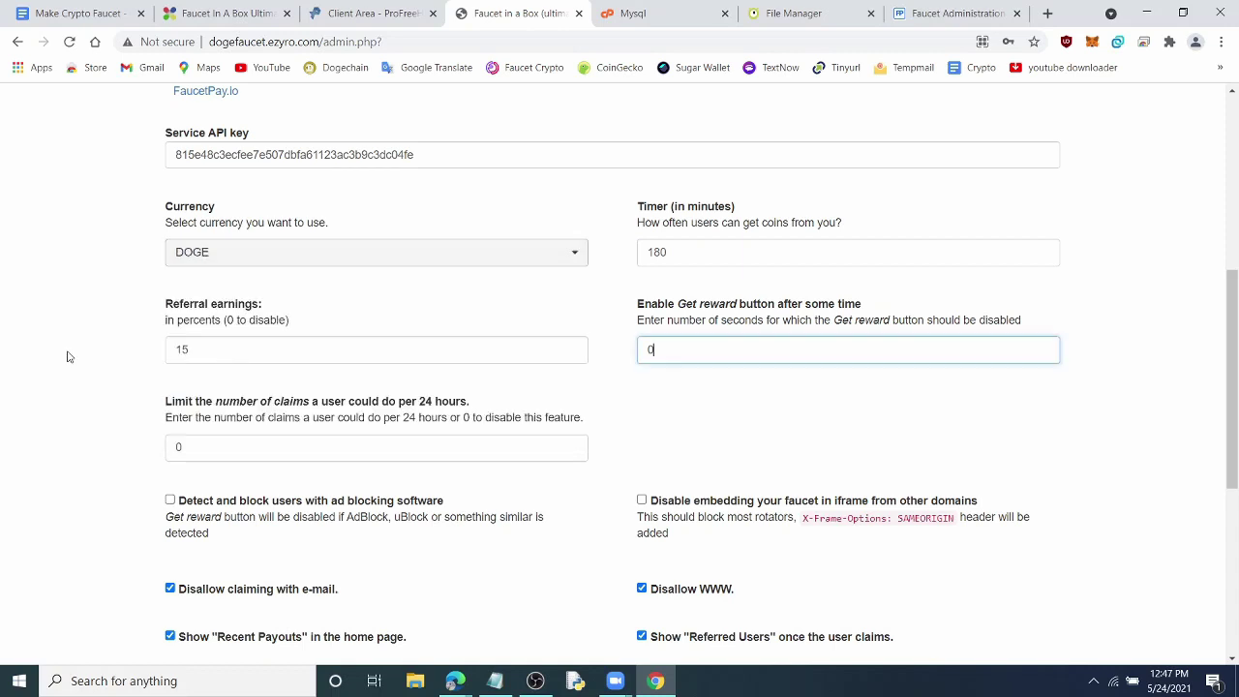
drag(247, 348, 21, 366)
text(20)
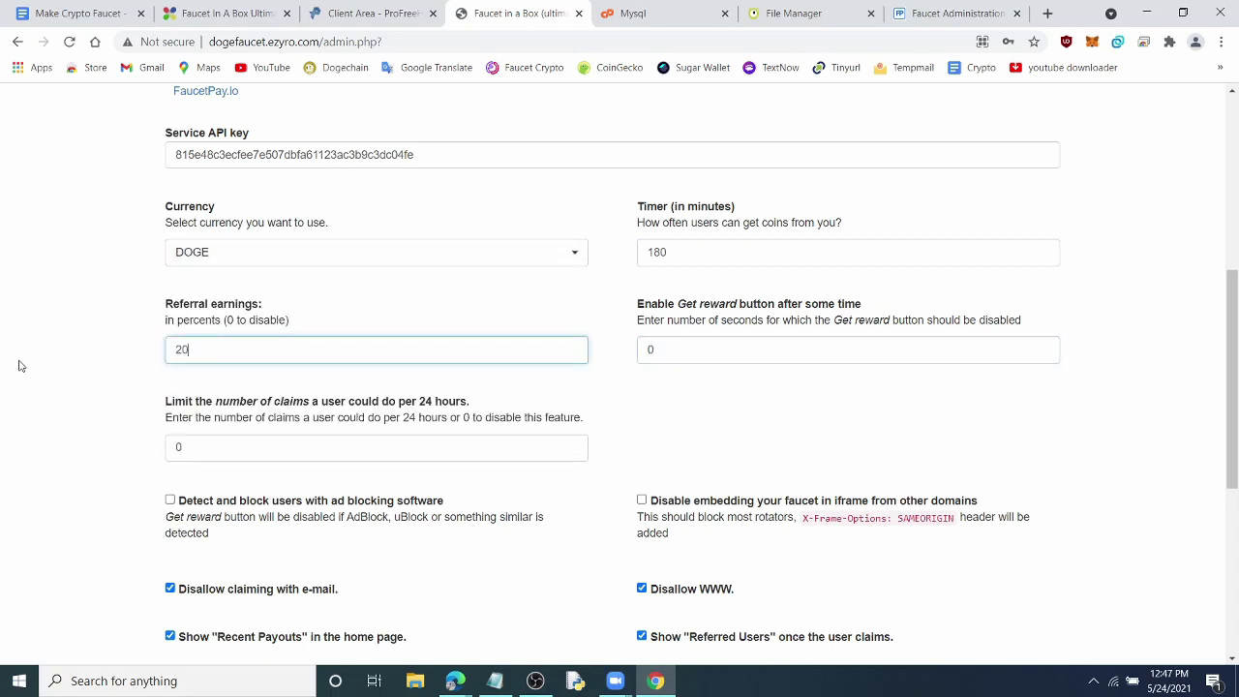
key(Tab)
key(Tab)
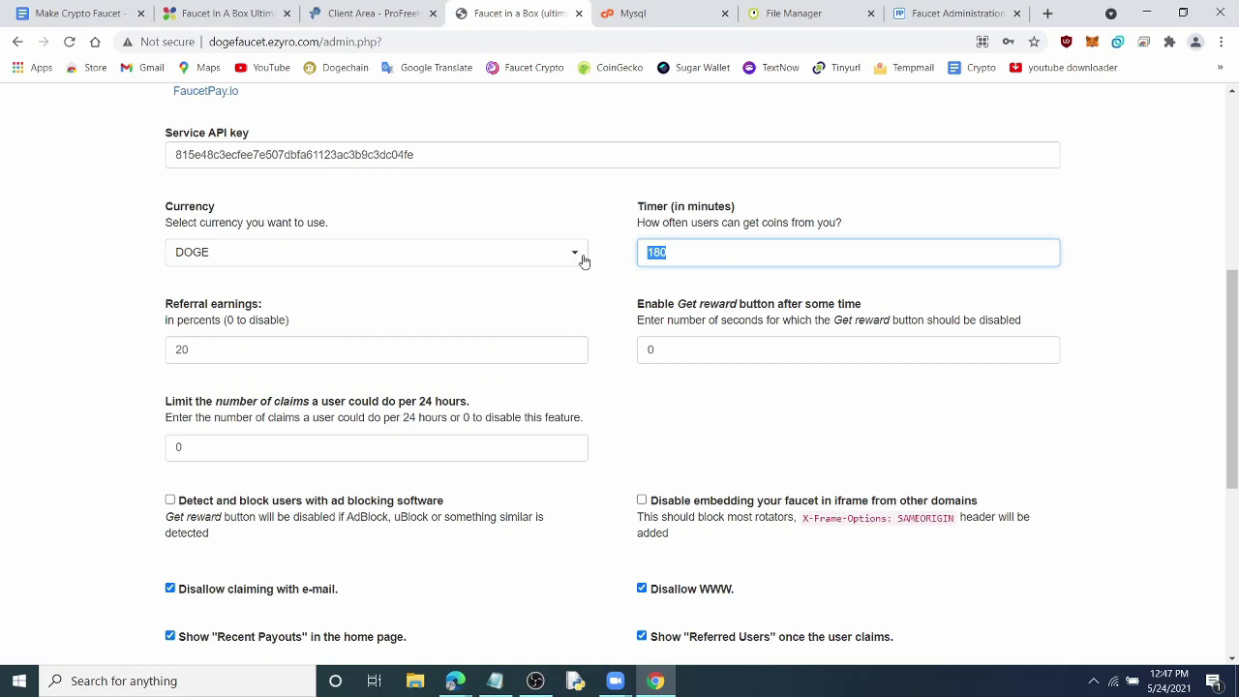
text(1)
click(612, 264)
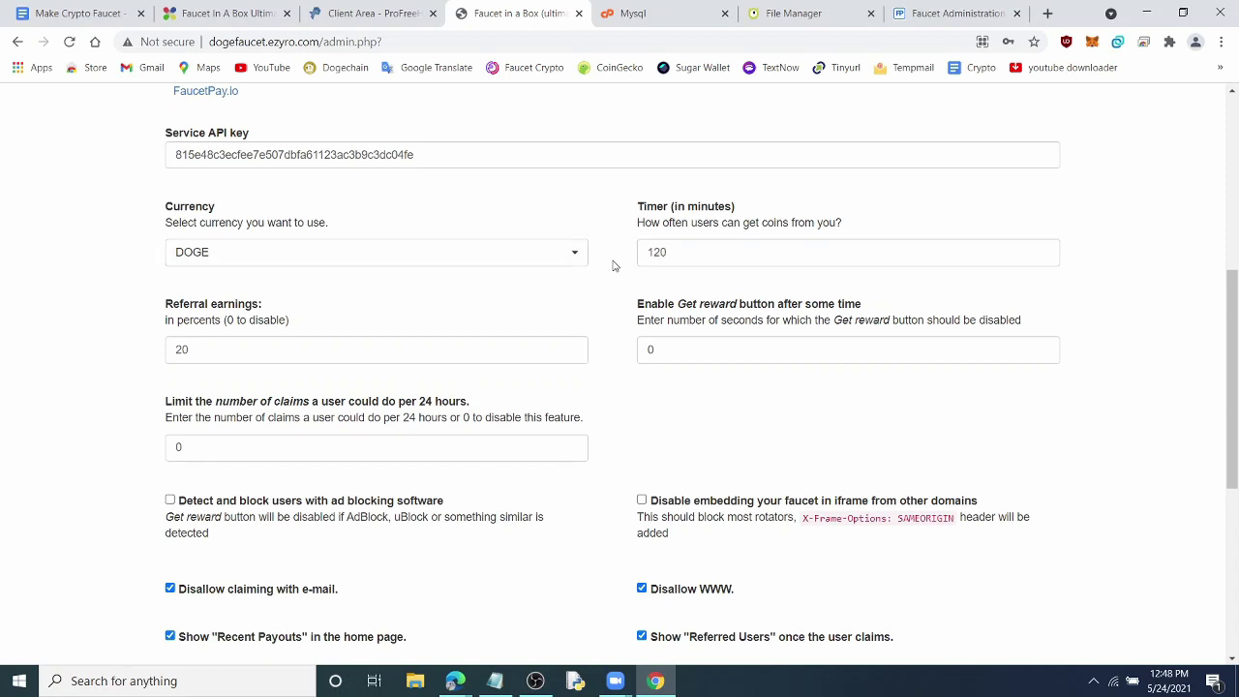
- Keep a single 0.001 DOGE reward at 100% chance and save the settings
scroll(612, 264, down, 5)
click(987, 511)
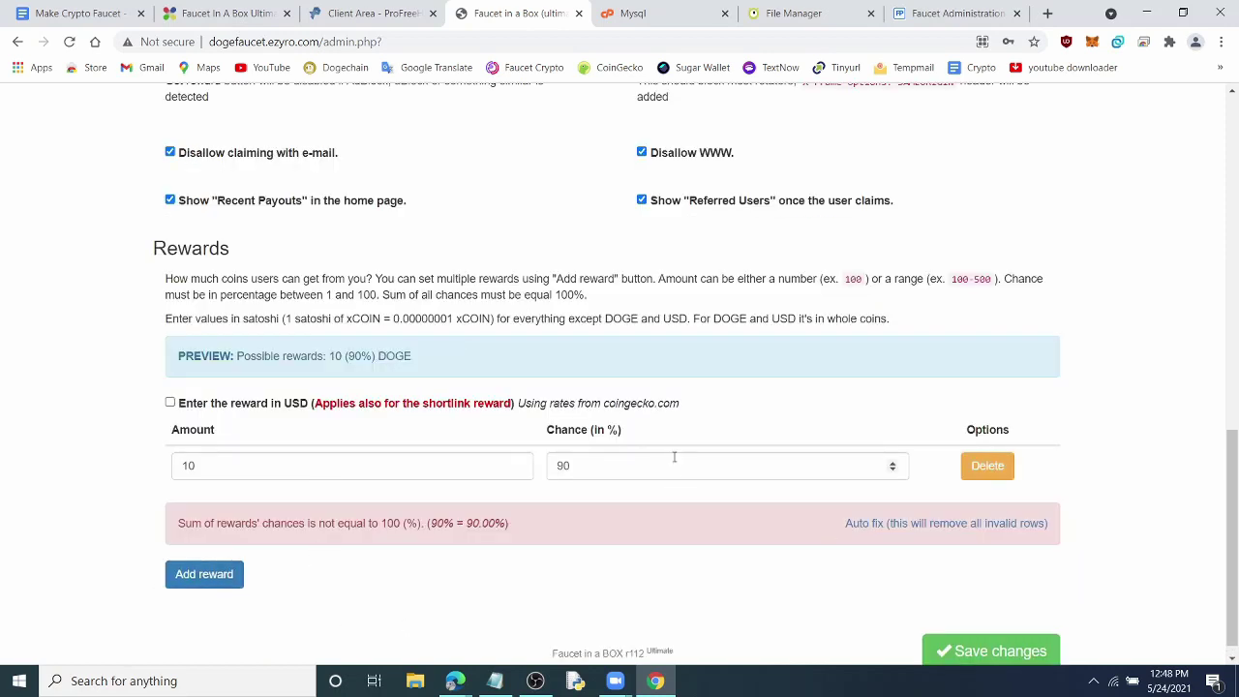
drag(675, 457, 335, 446)
text(100)
click(42, 515)
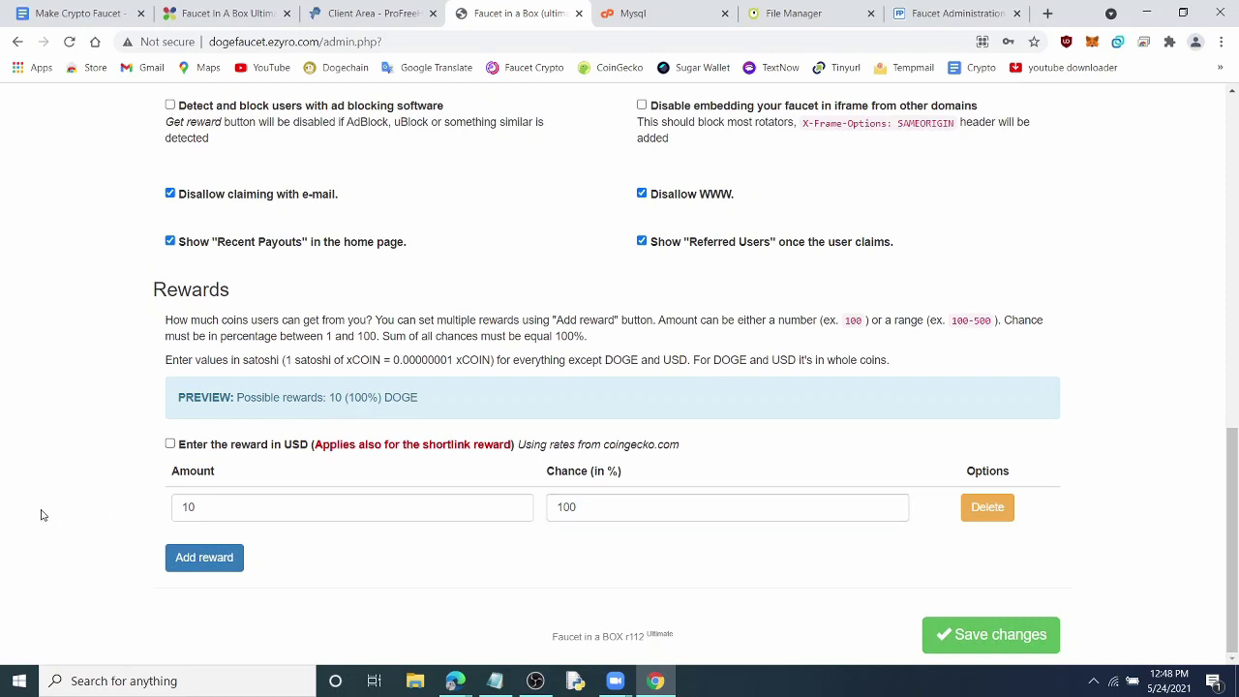
drag(242, 507, 116, 511)
key(BackSpace)
text(0)
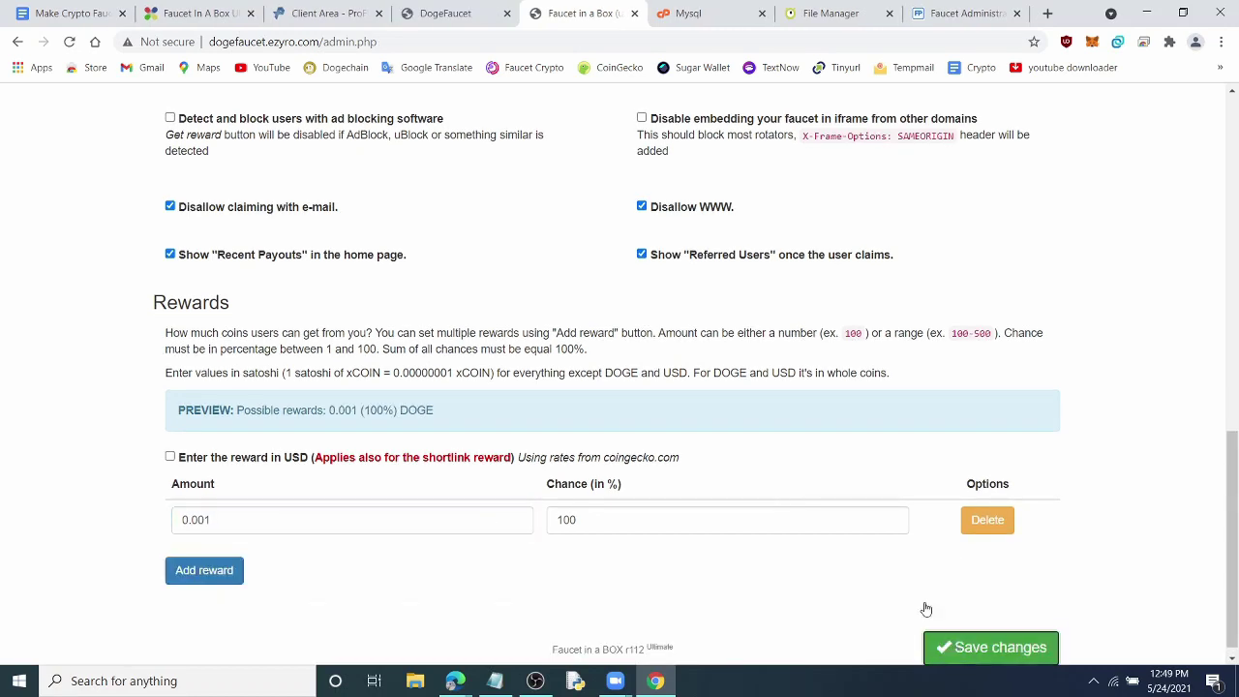
click(987, 634)
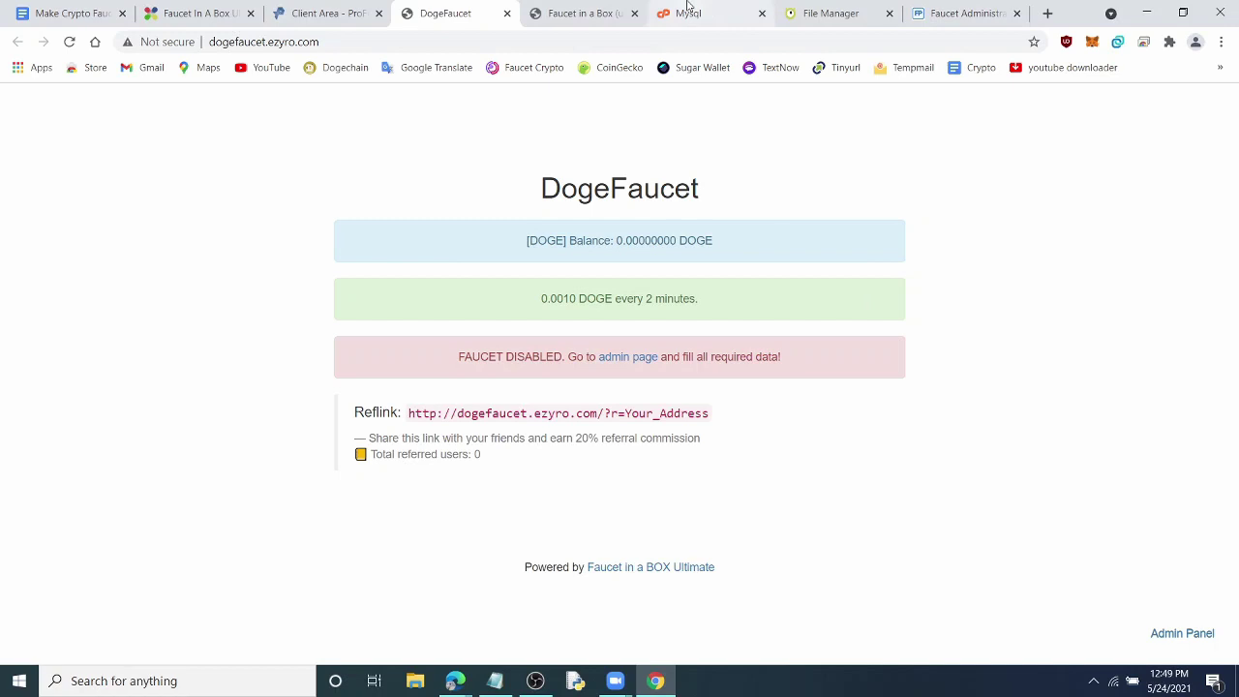
- From the admin page's Captcha settings, follow the link to Google reCAPTCHA for keys
click(581, 12)
scroll(489, 396, down, 1)
click(243, 207)
scroll(262, 407, down, 1)
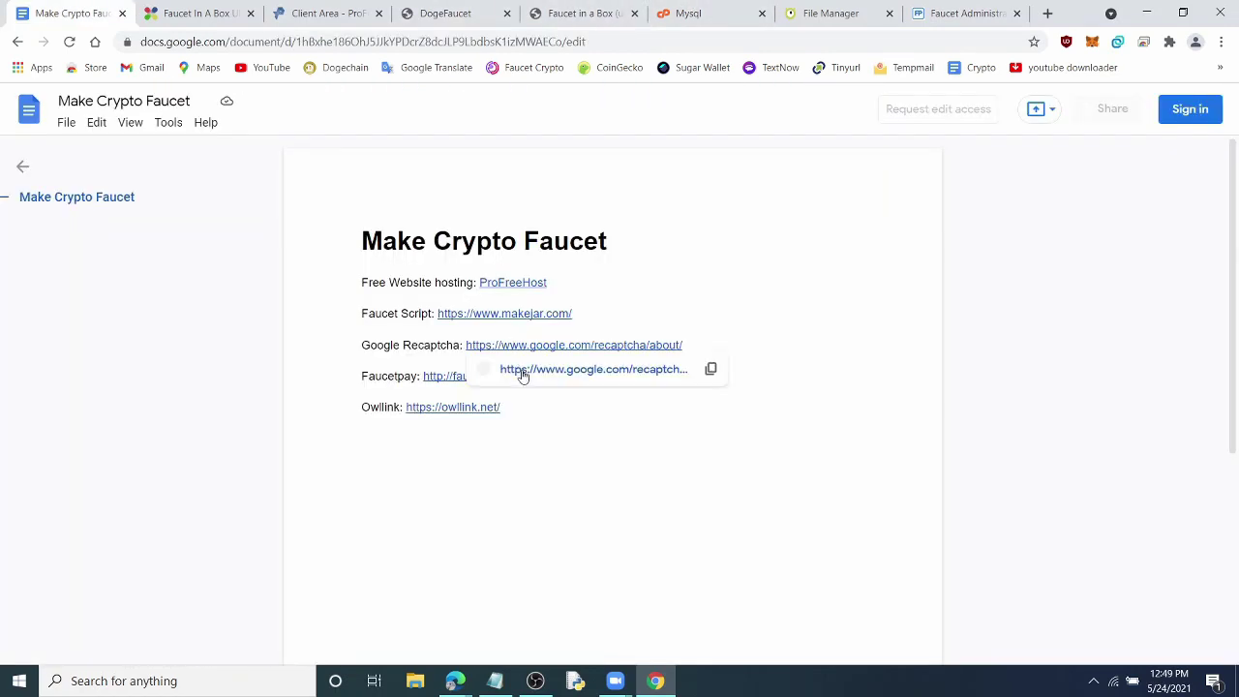
click(520, 368)
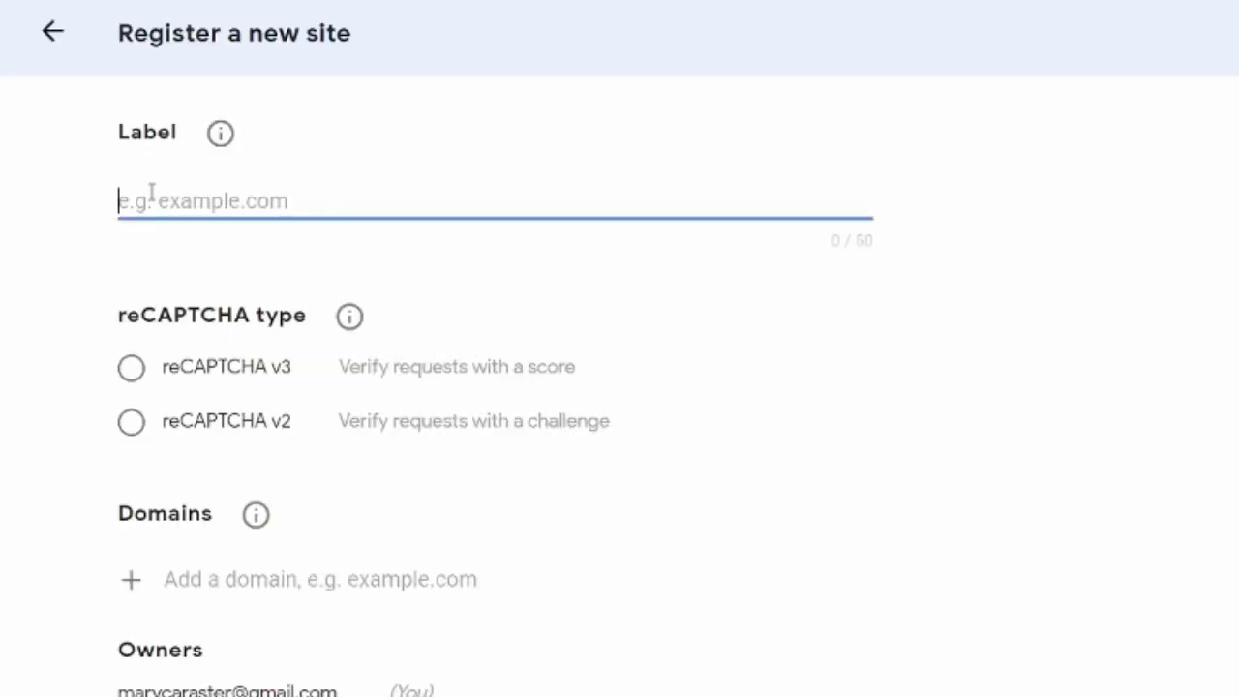
text(dogefaucet)
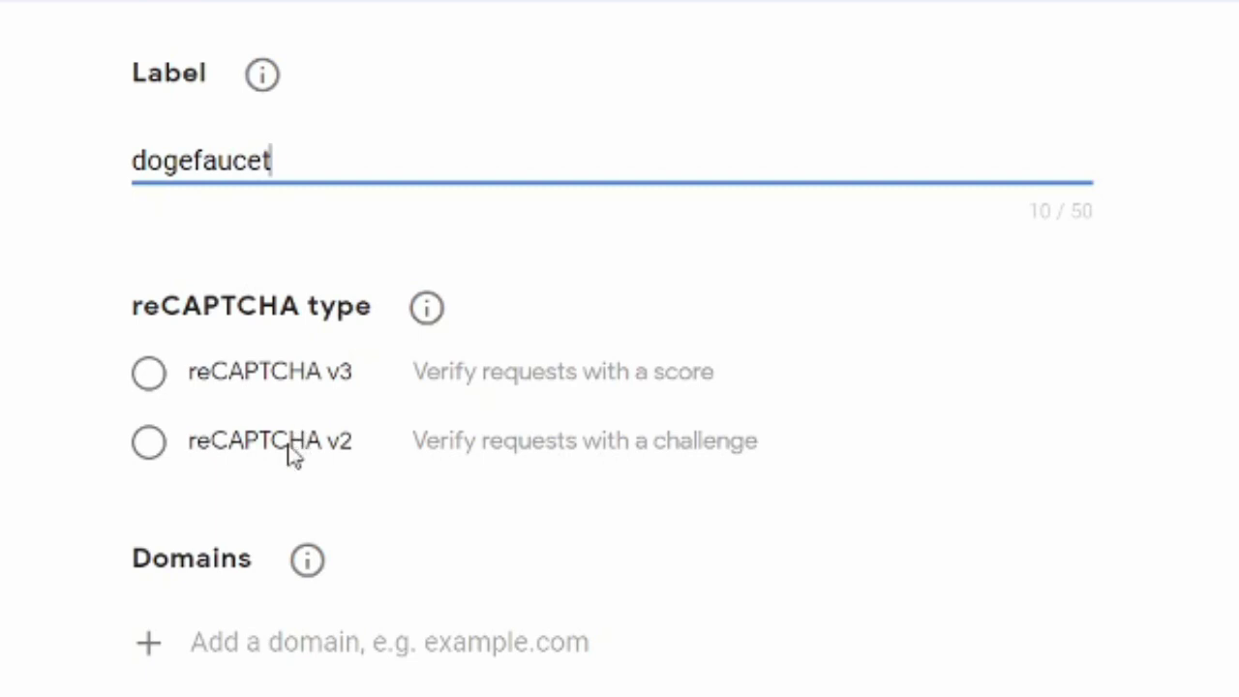
click(290, 455)
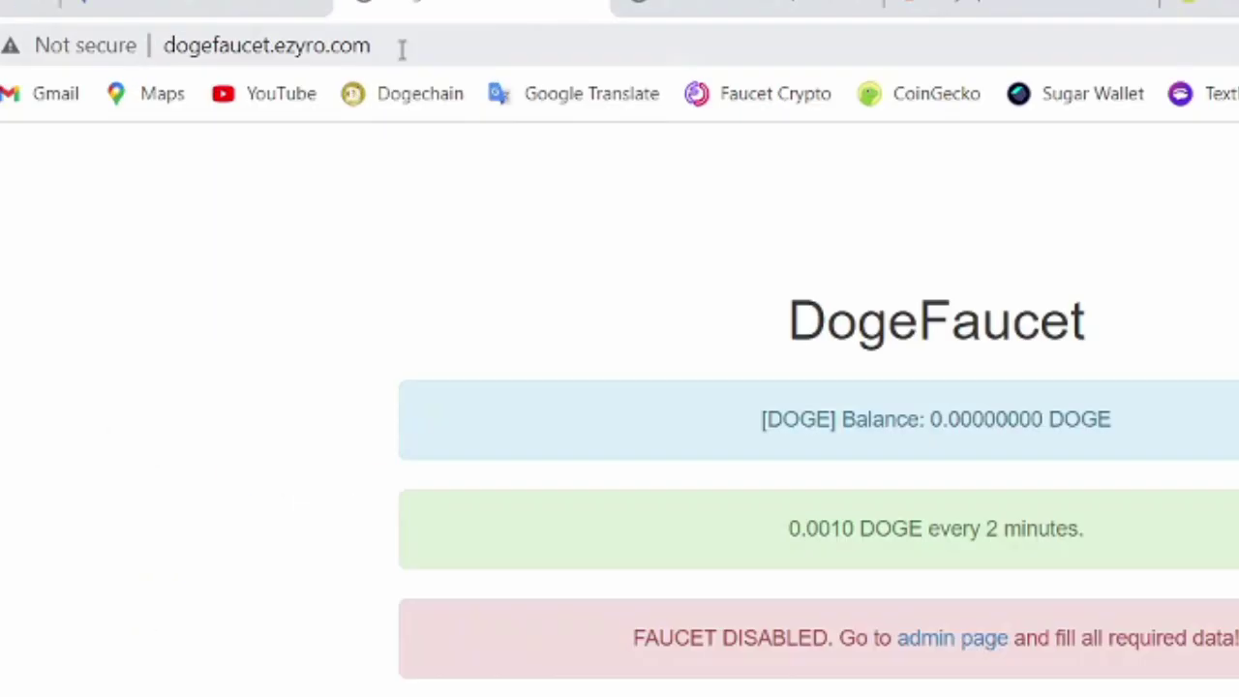
click(401, 49)
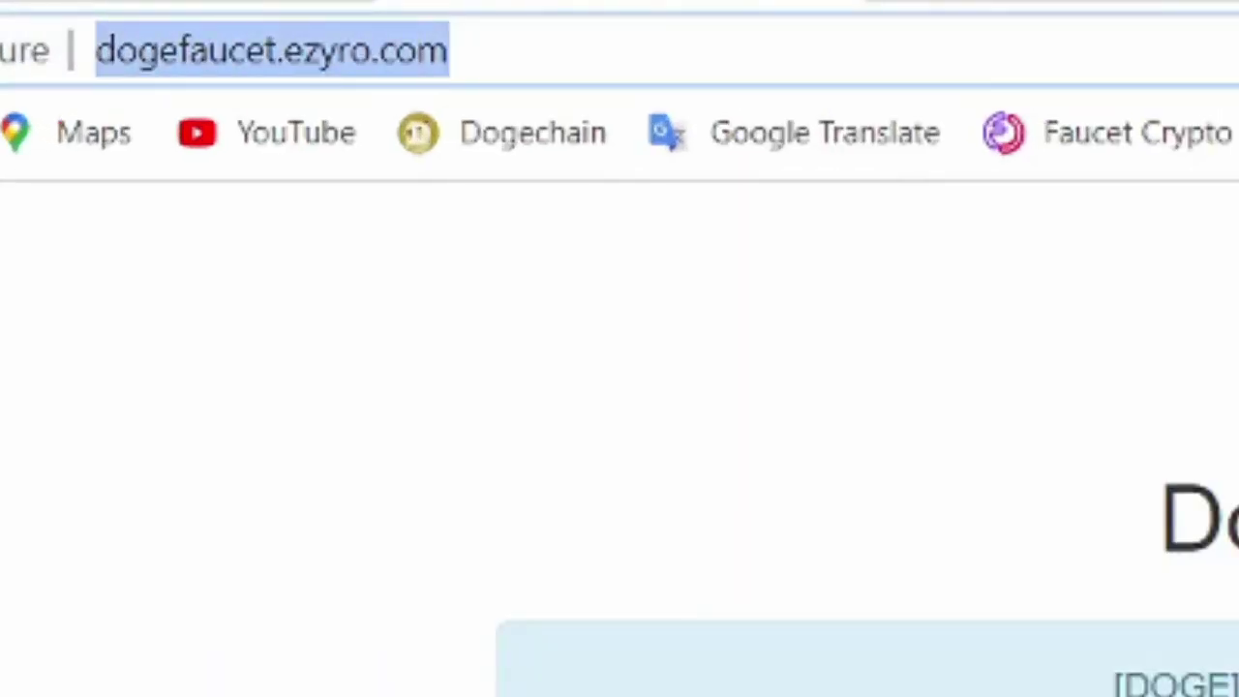
key(ctrl+c)
key(ctrl+v)
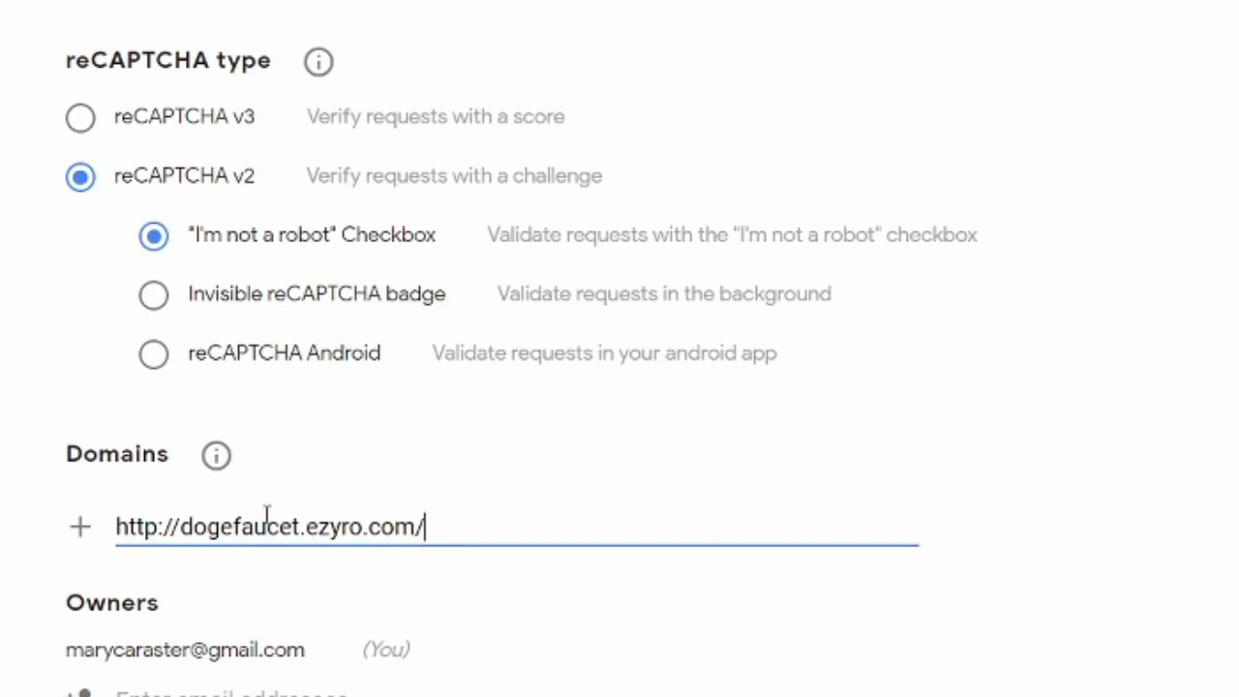
drag(184, 533, 99, 528)
key(BackSpace)
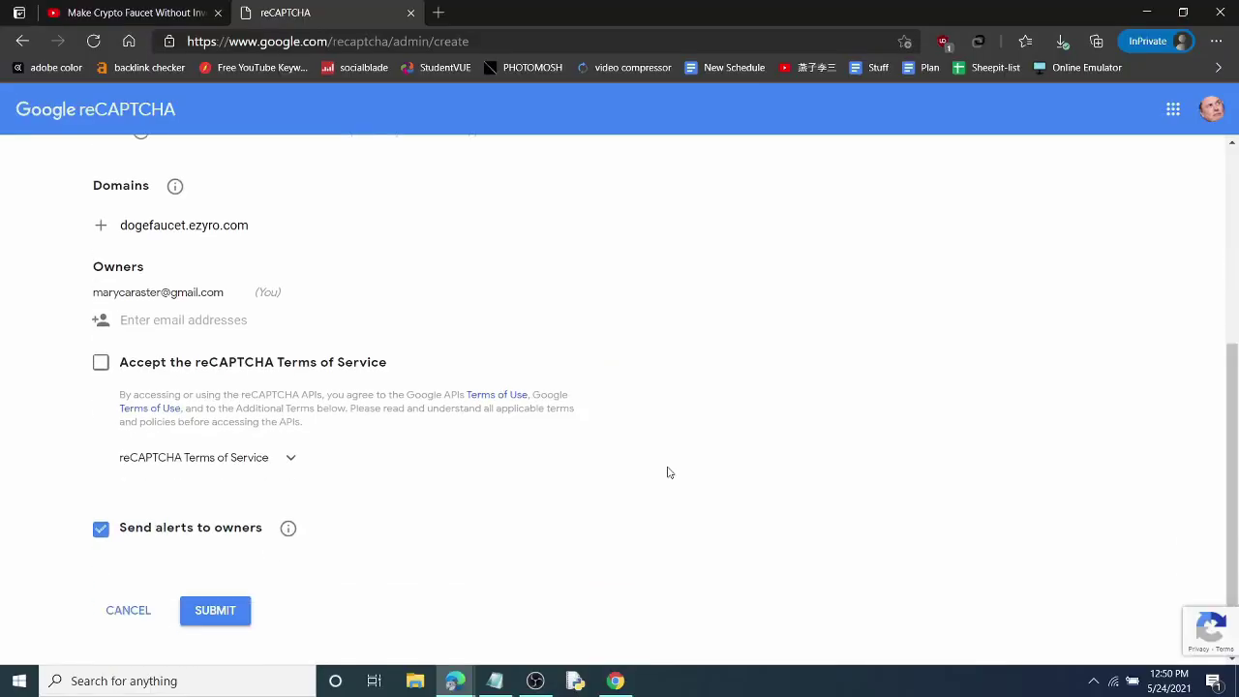
- Accept the terms, submit the registration, and copy the new site key
click(99, 358)
click(218, 616)
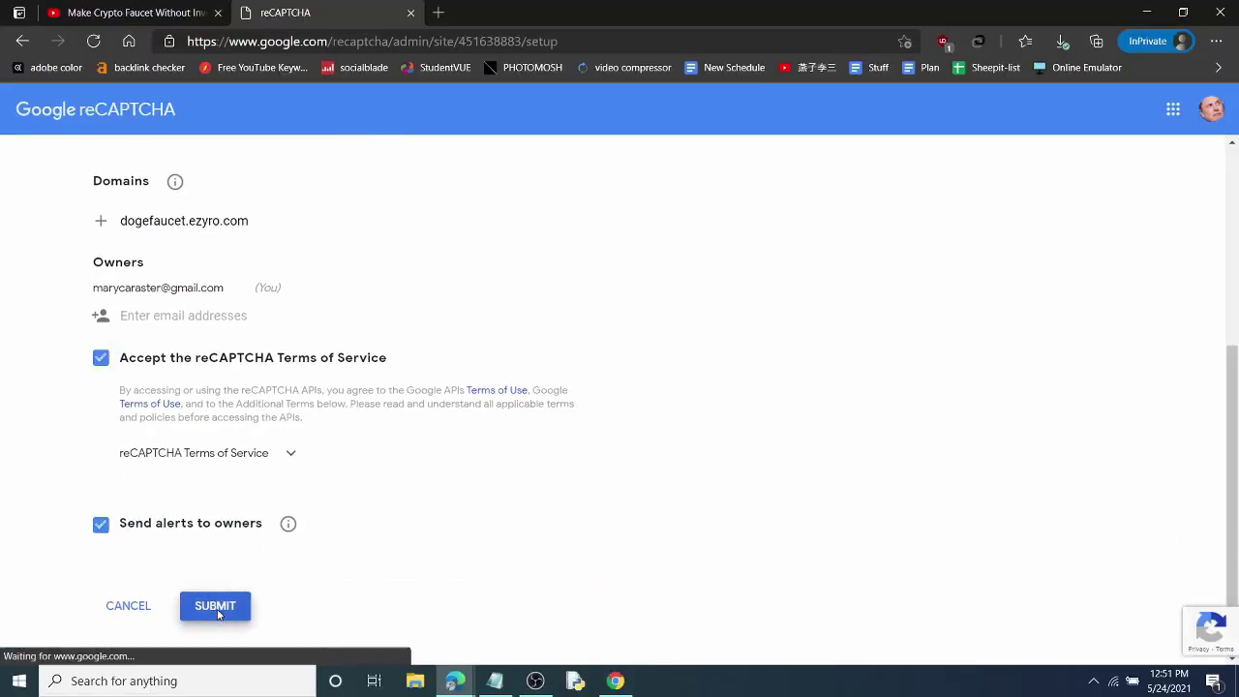
click(159, 336)
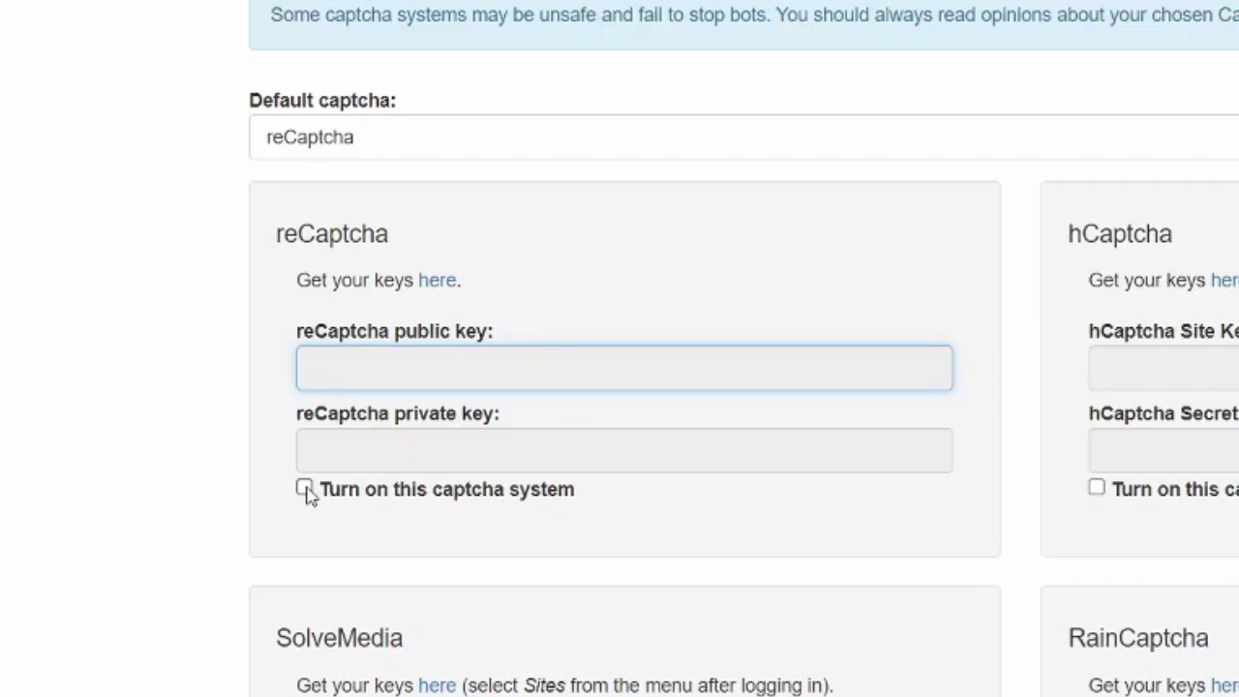
- Enable reCaptcha with the Google site key as public key and secret key as private key, then save
click(304, 490)
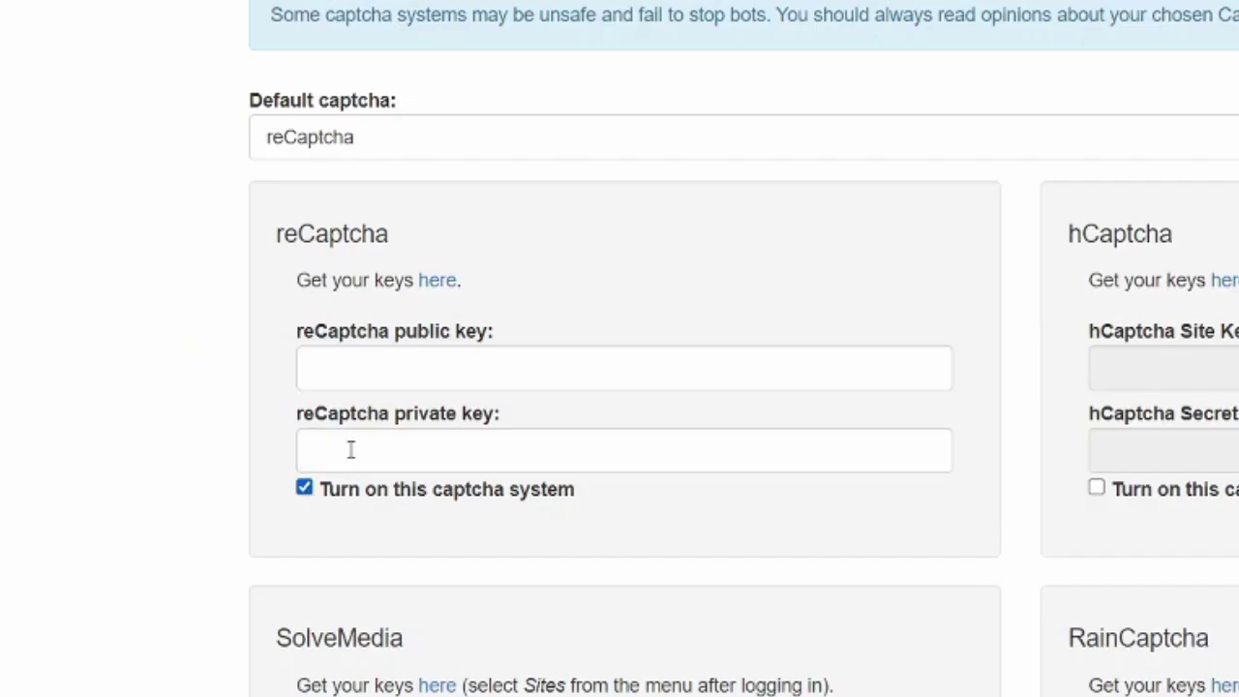
click(384, 363)
key(ctrl+v)
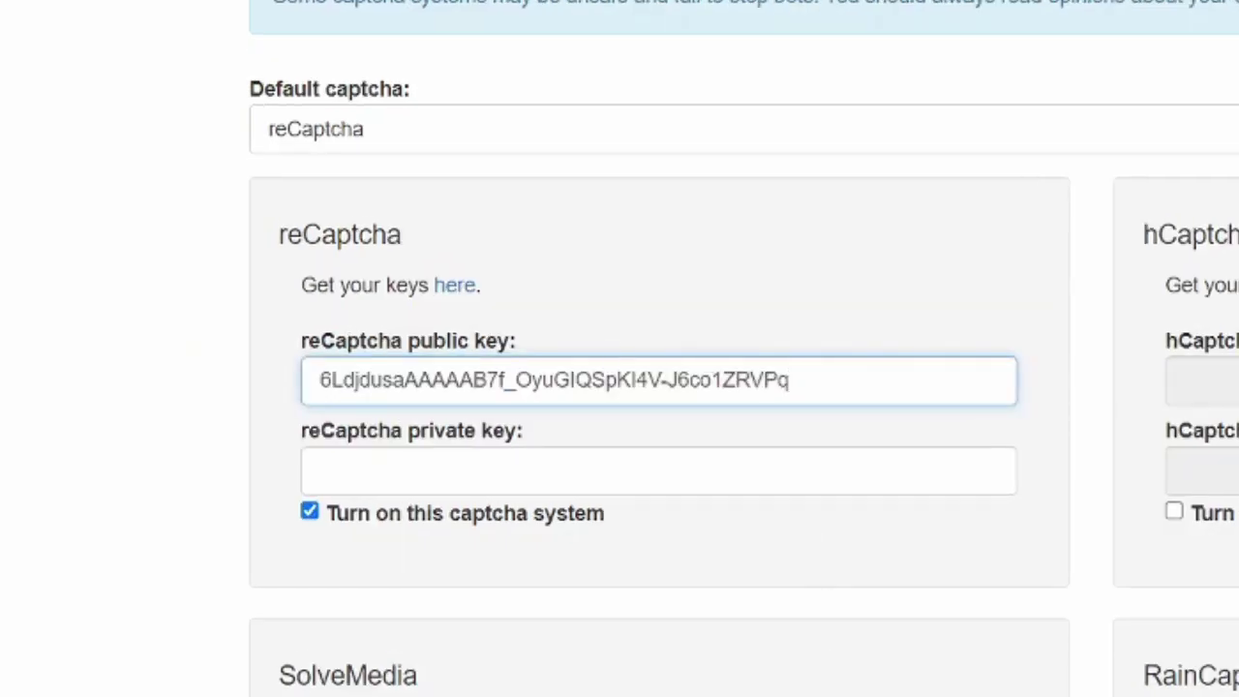
click(263, 471)
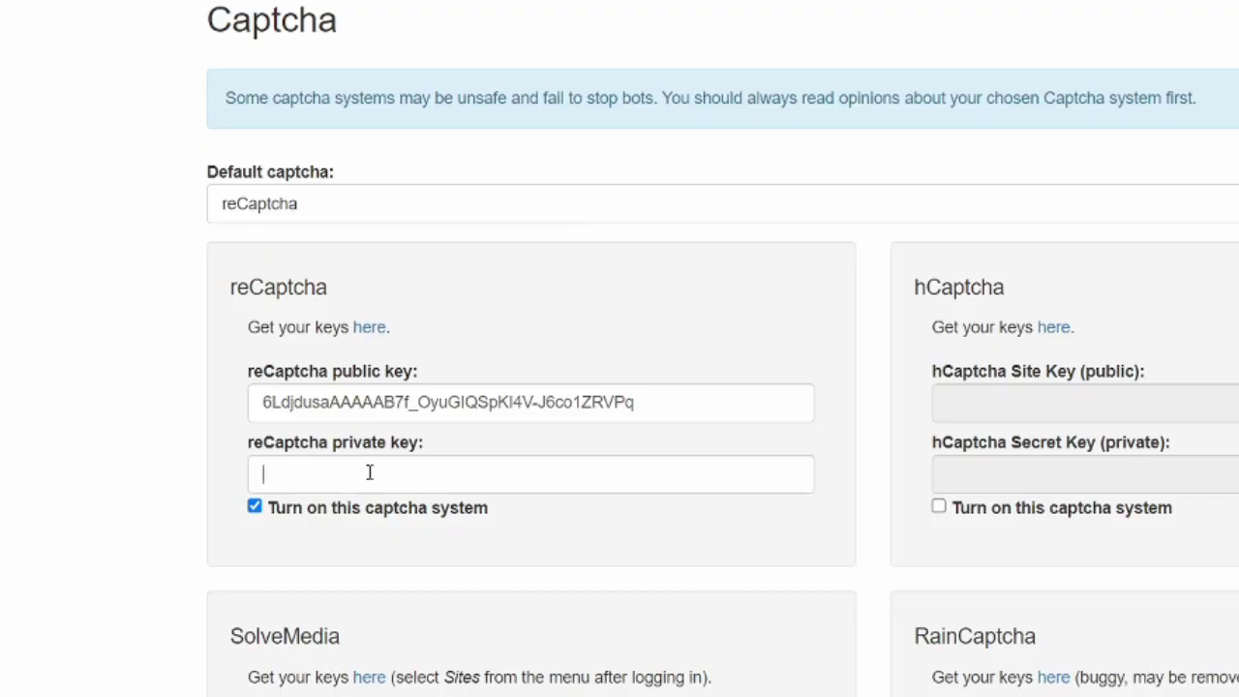
key(ctrl+v)
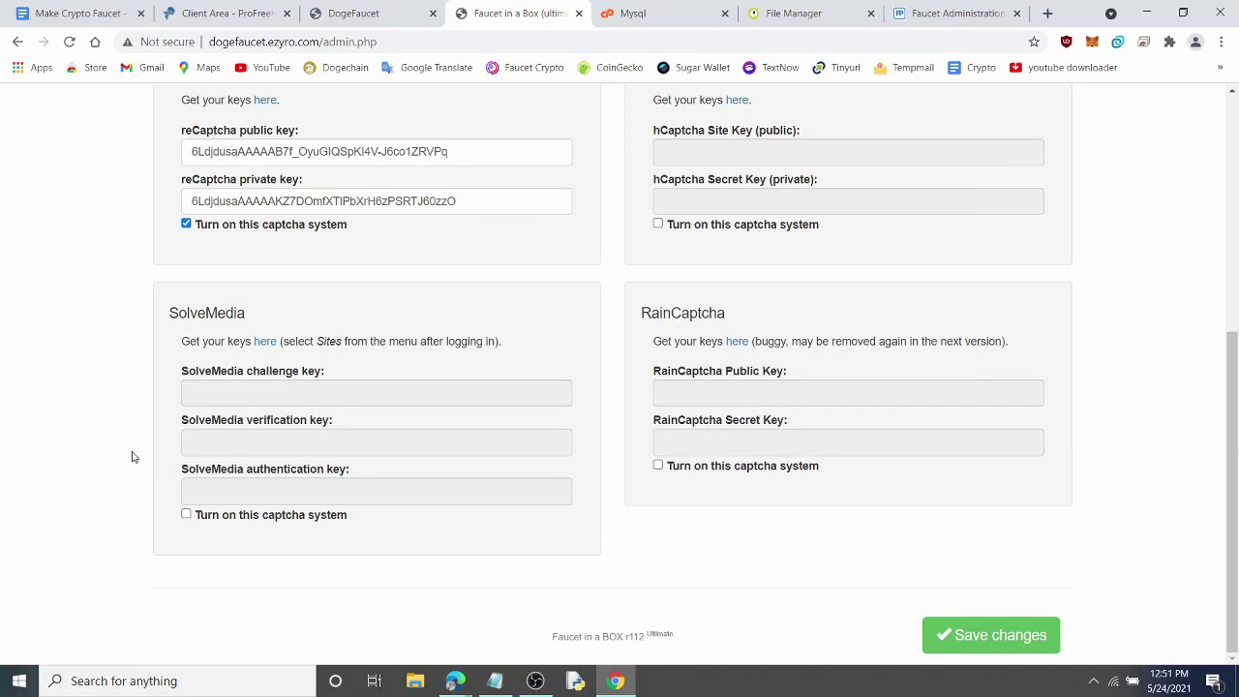
click(973, 634)
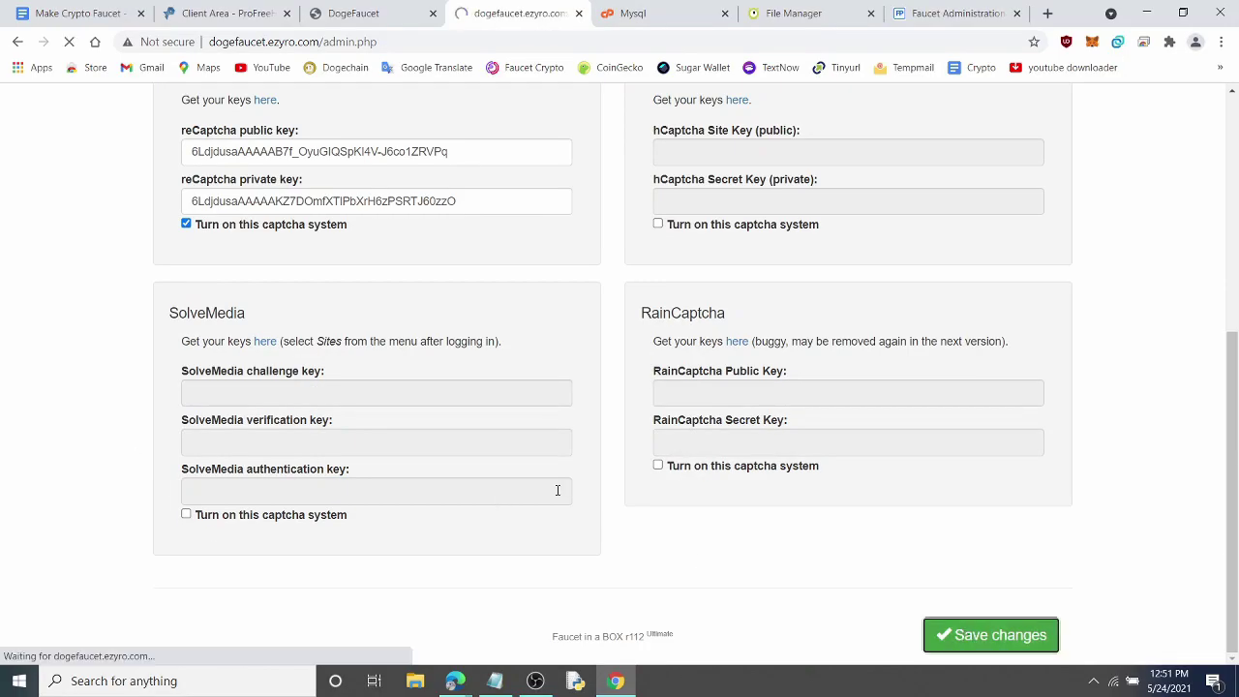
- Reload the DogeFaucet public page and check the reCAPTCHA claim form appears
click(368, 14)
click(69, 41)
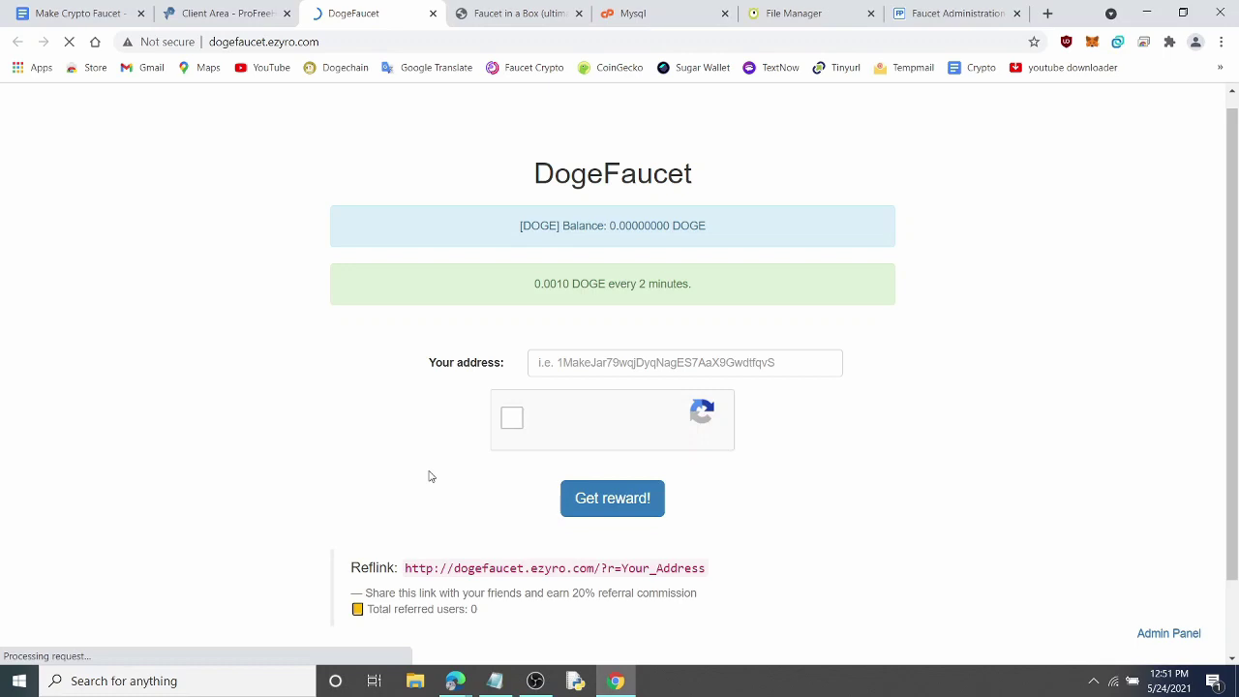
scroll(545, 435, down, 1)
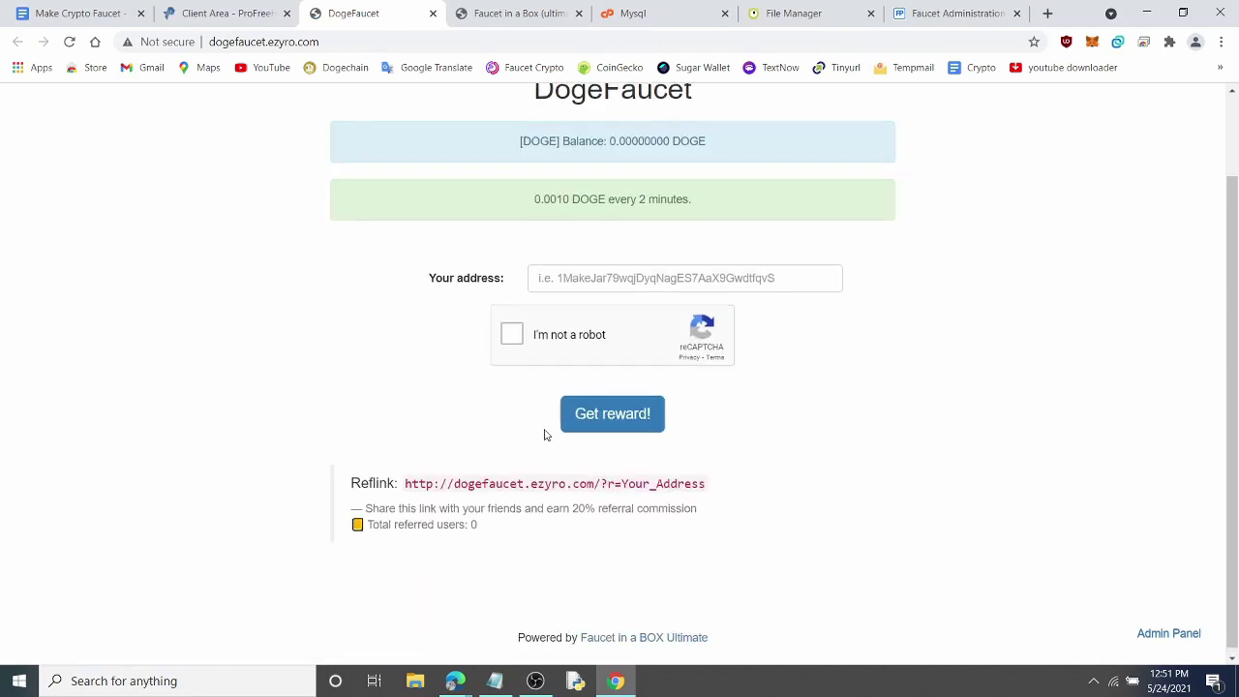
scroll(545, 435, up, 1)
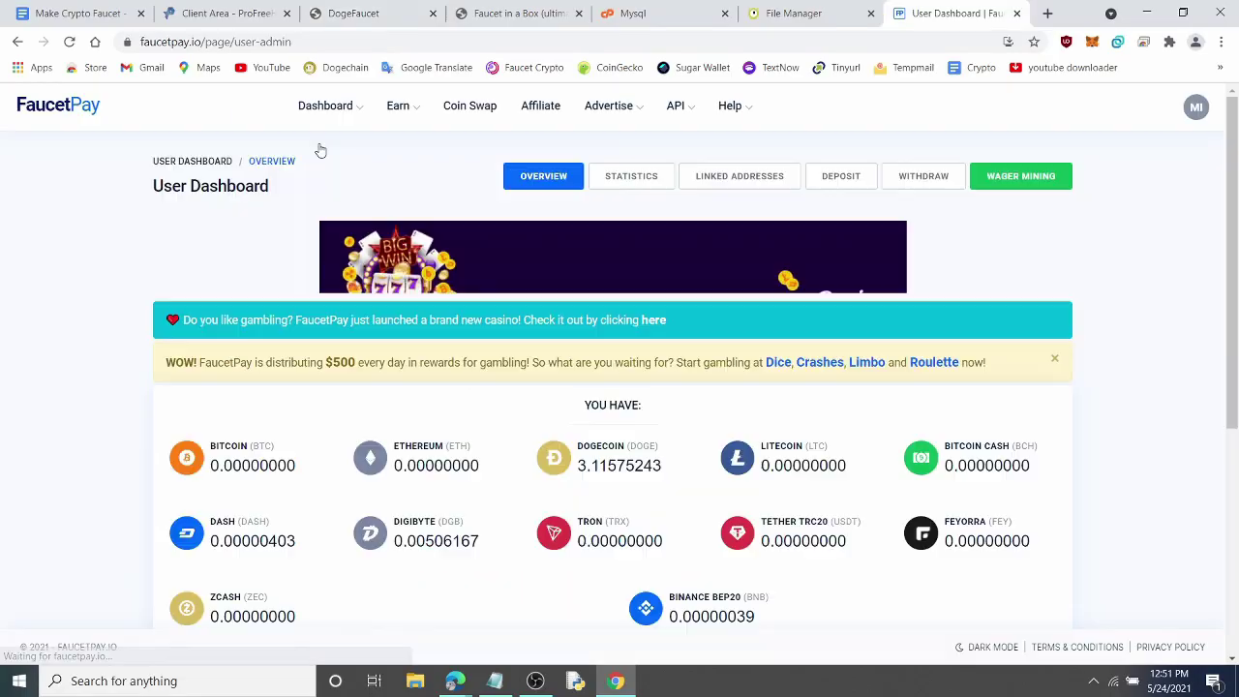
- Check the Dogecoin balance on the FaucetPay account
scroll(299, 429, down, 1)
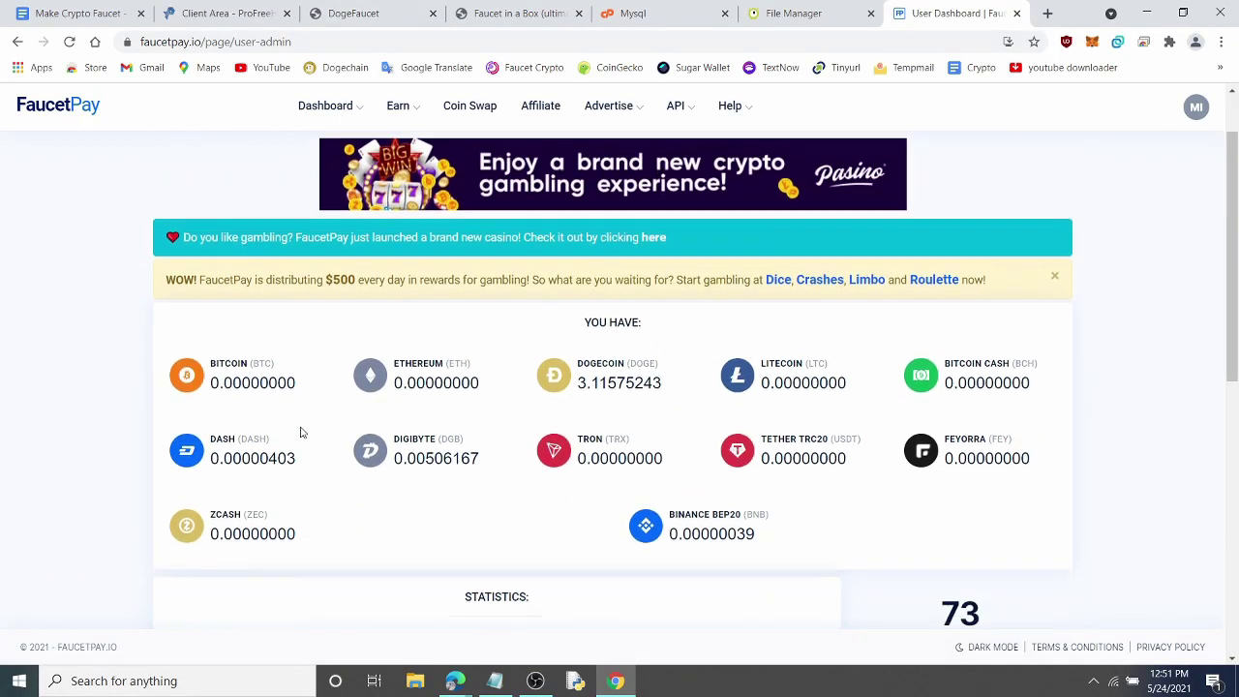
drag(579, 369, 681, 368)
click(681, 368)
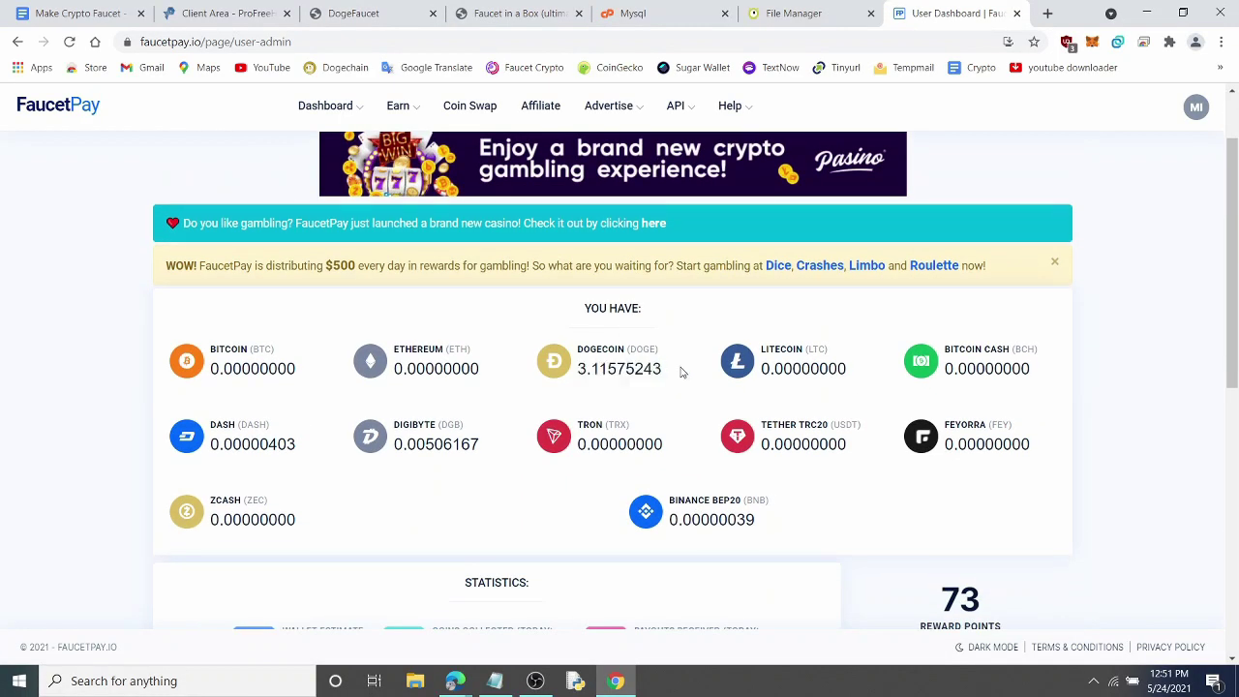
scroll(300, 105, up, 1)
- Move the full 3.11575243 DOGE balance into the DogeFaucet faucet wallet and verify it
click(326, 165)
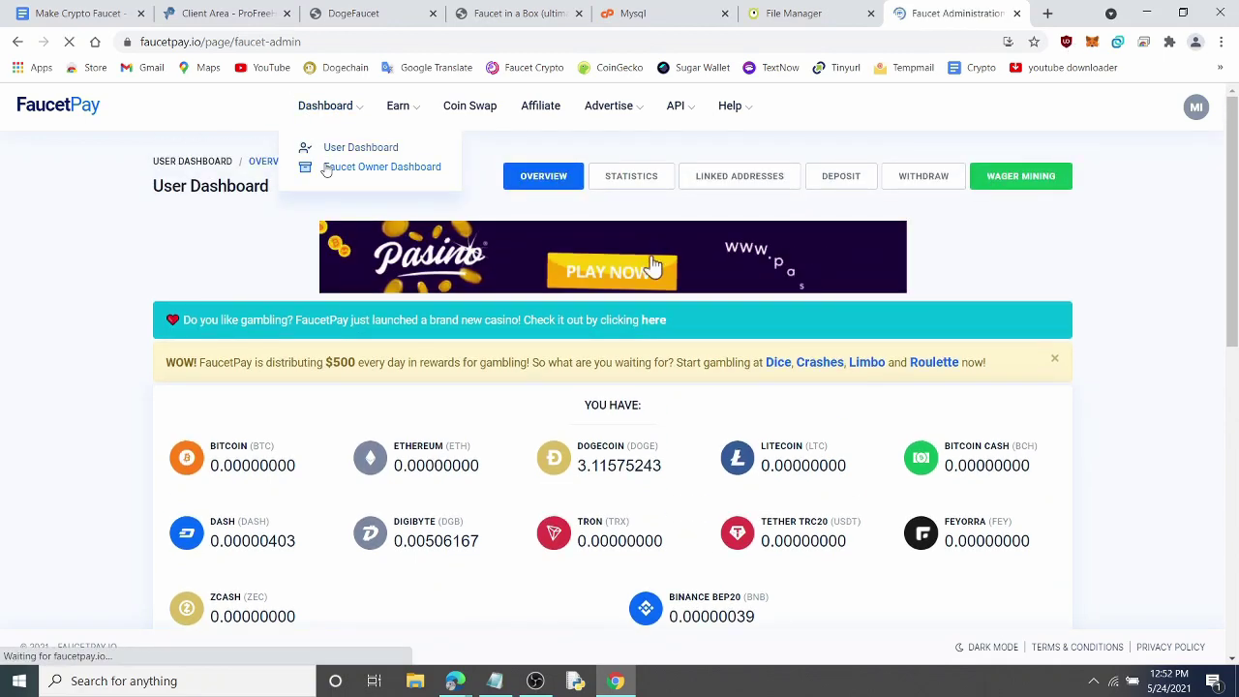
click(634, 395)
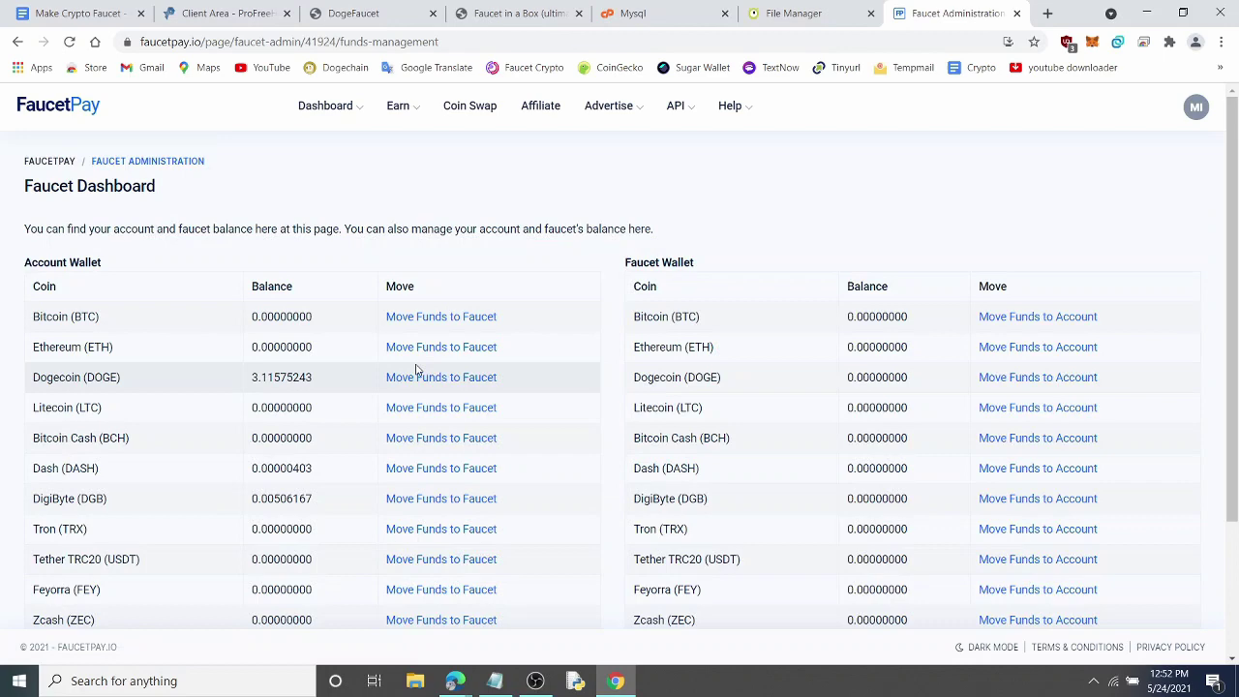
click(428, 380)
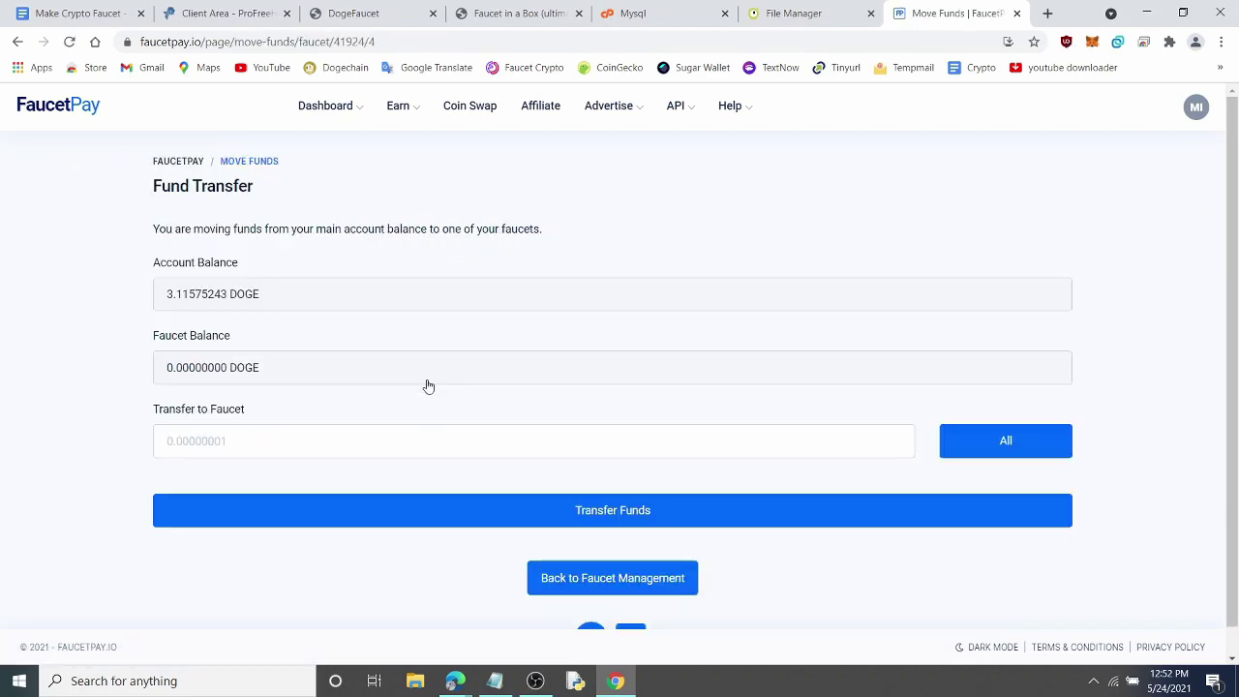
click(1004, 440)
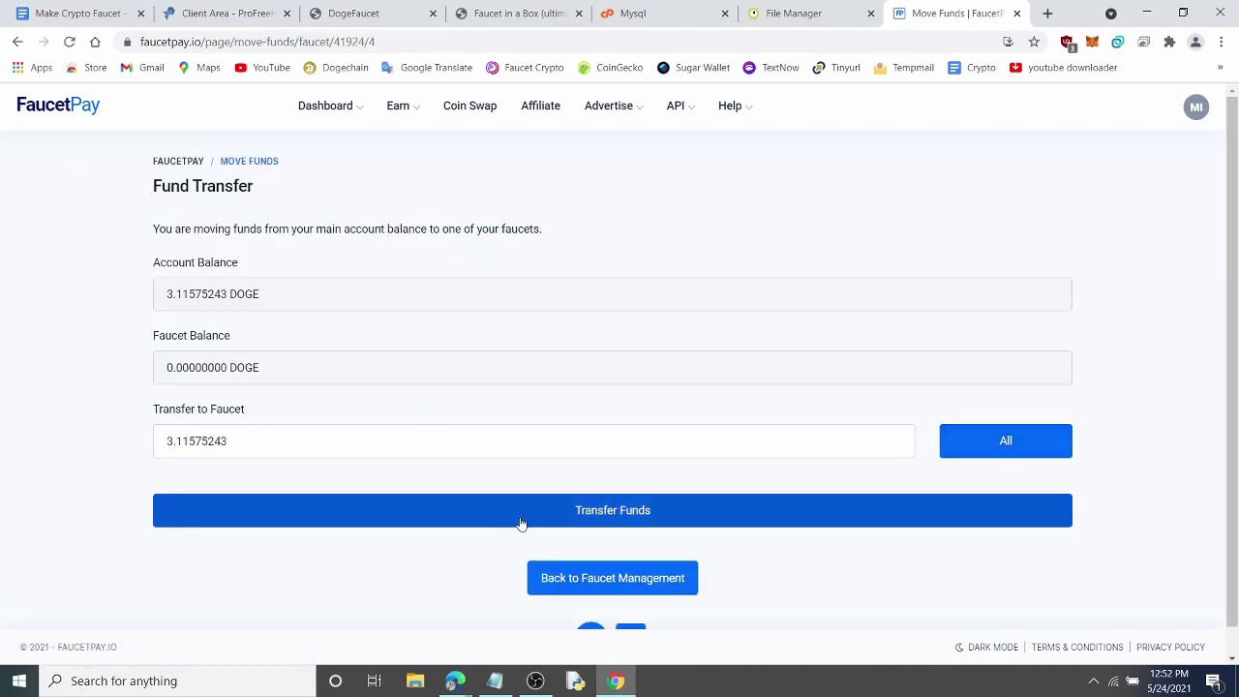
click(516, 521)
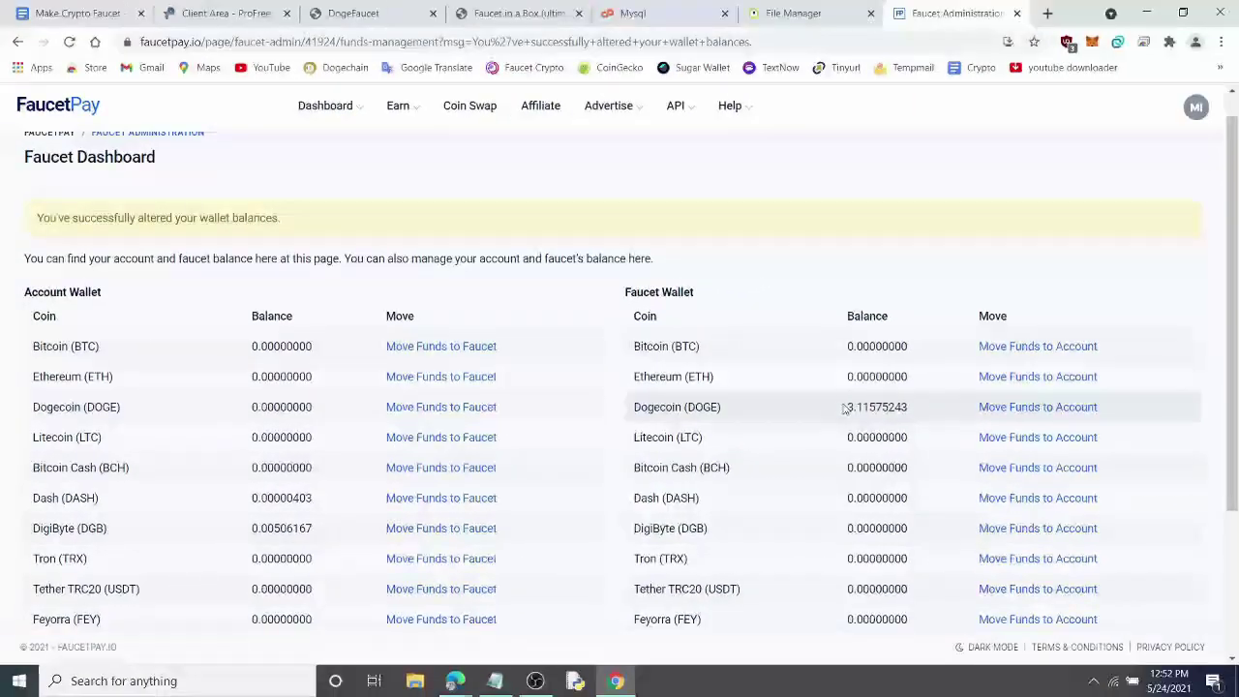
drag(844, 408, 905, 408)
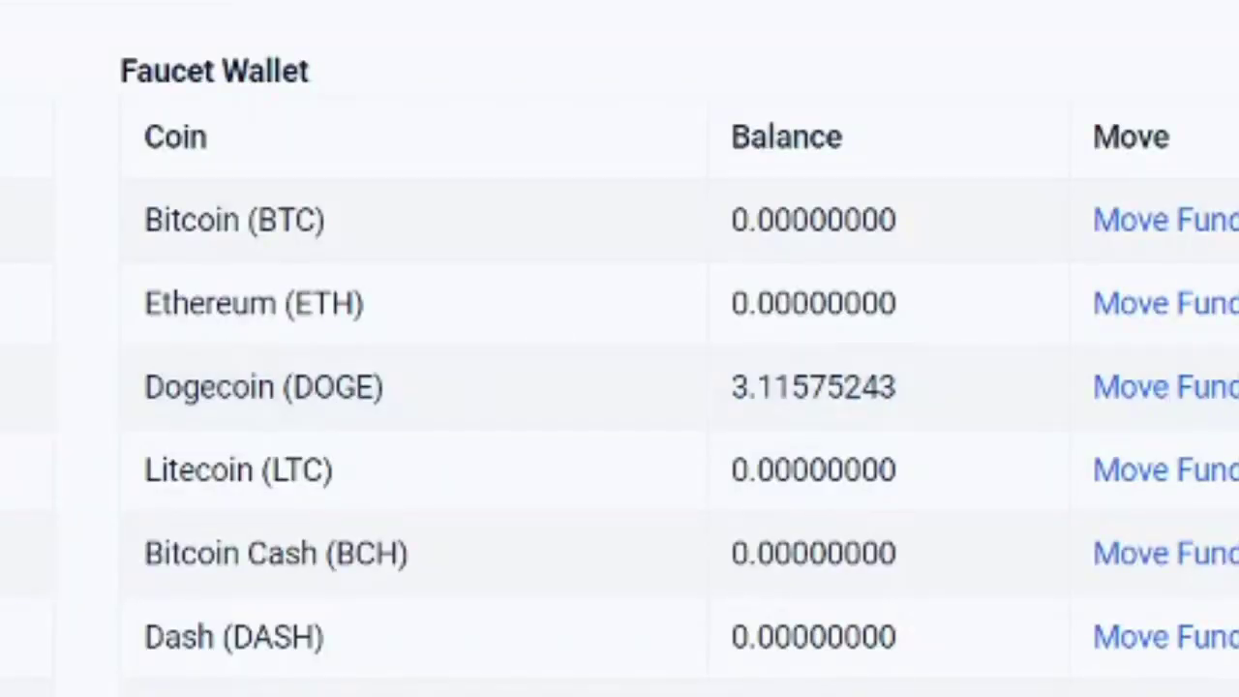
click(513, 12)
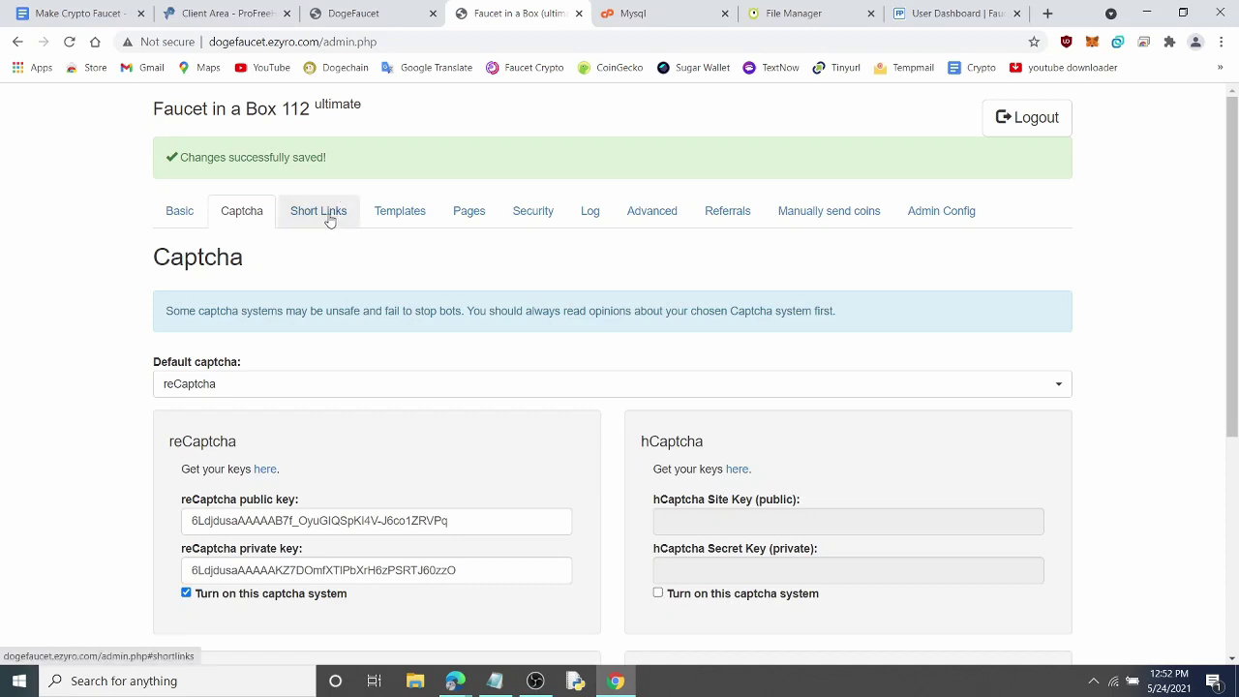
- Make shortlinks required and enable the owllink.net shortlink service
click(328, 217)
scroll(404, 415, down, 1)
click(171, 334)
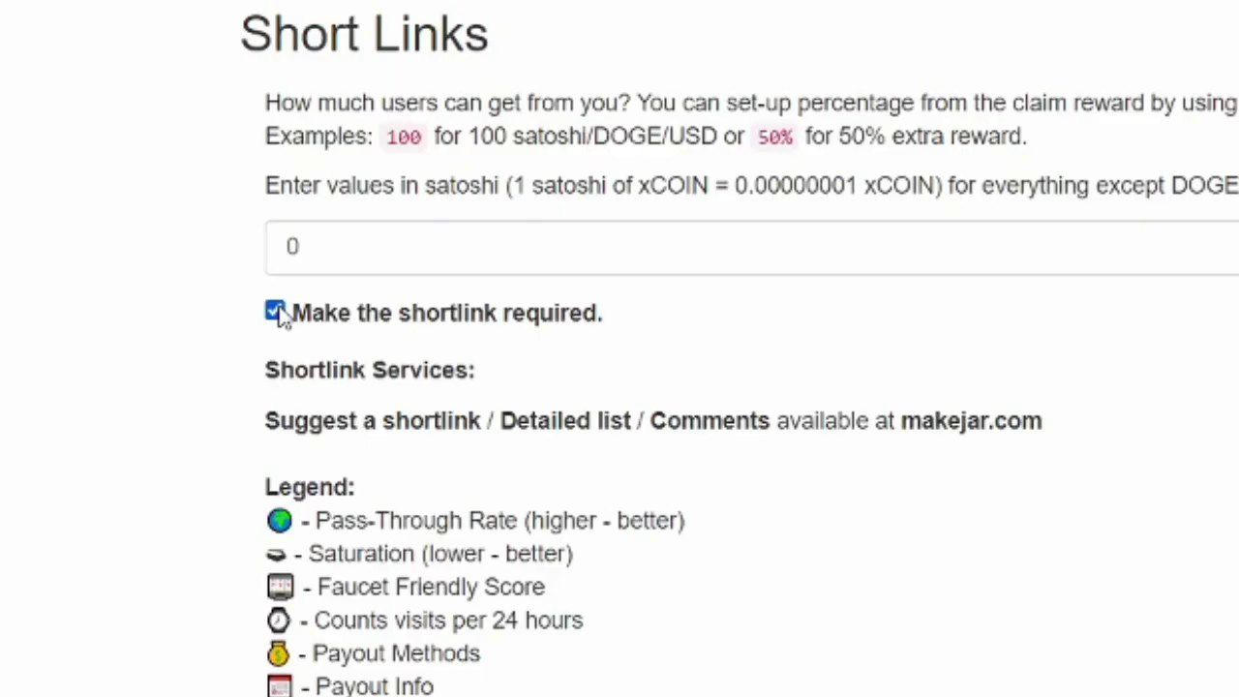
scroll(193, 329, down, 5)
scroll(95, 338, down, 4)
scroll(95, 342, down, 4)
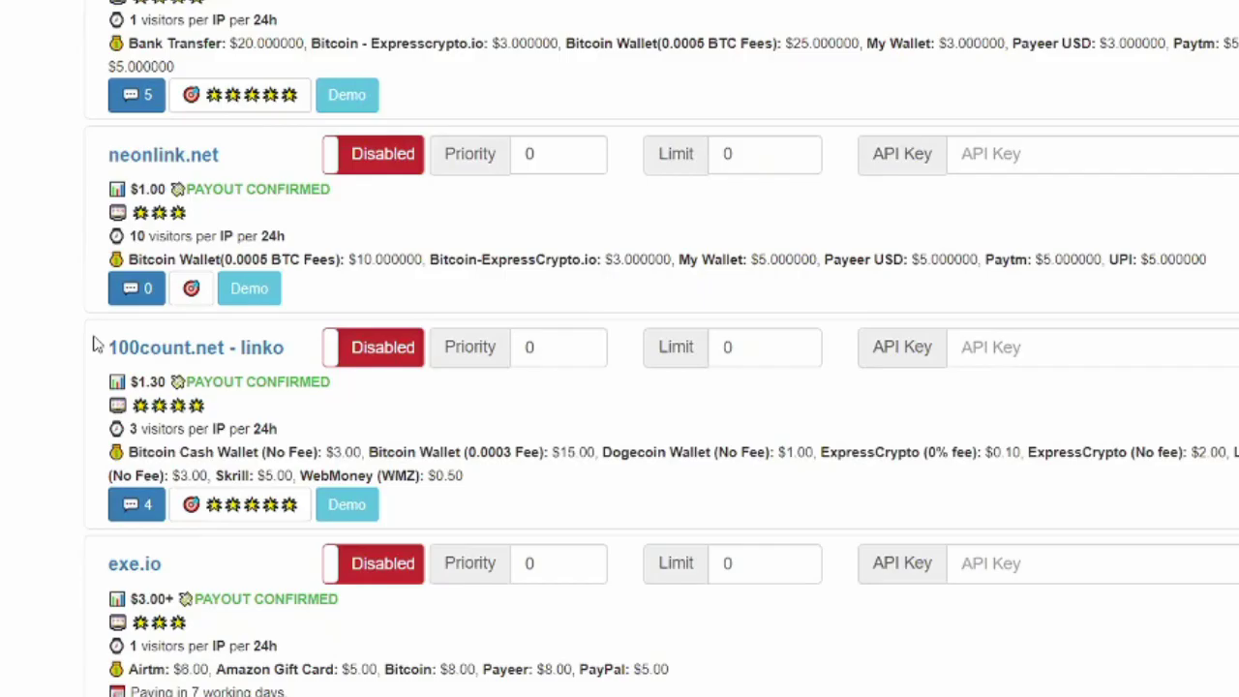
scroll(94, 343, down, 3)
scroll(95, 342, down, 2)
scroll(94, 343, down, 3)
click(519, 191)
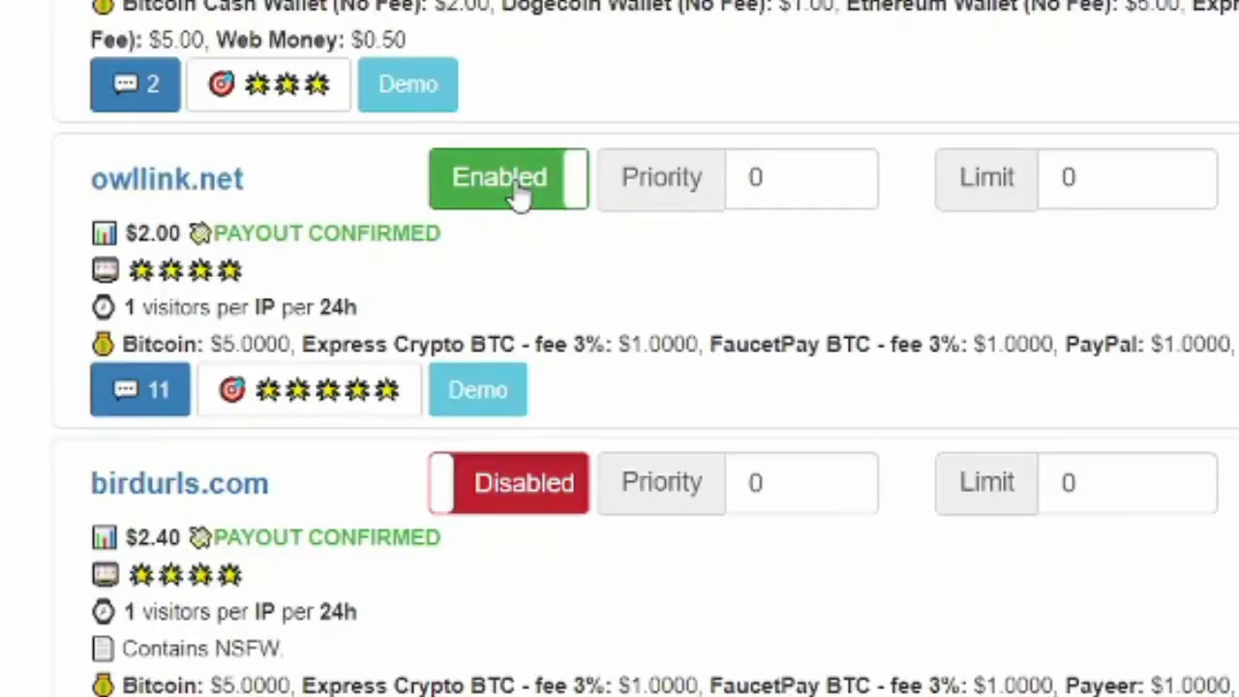
- Copy the API token from OwlLink's Developers API page
click(78, 12)
click(456, 407)
click(533, 435)
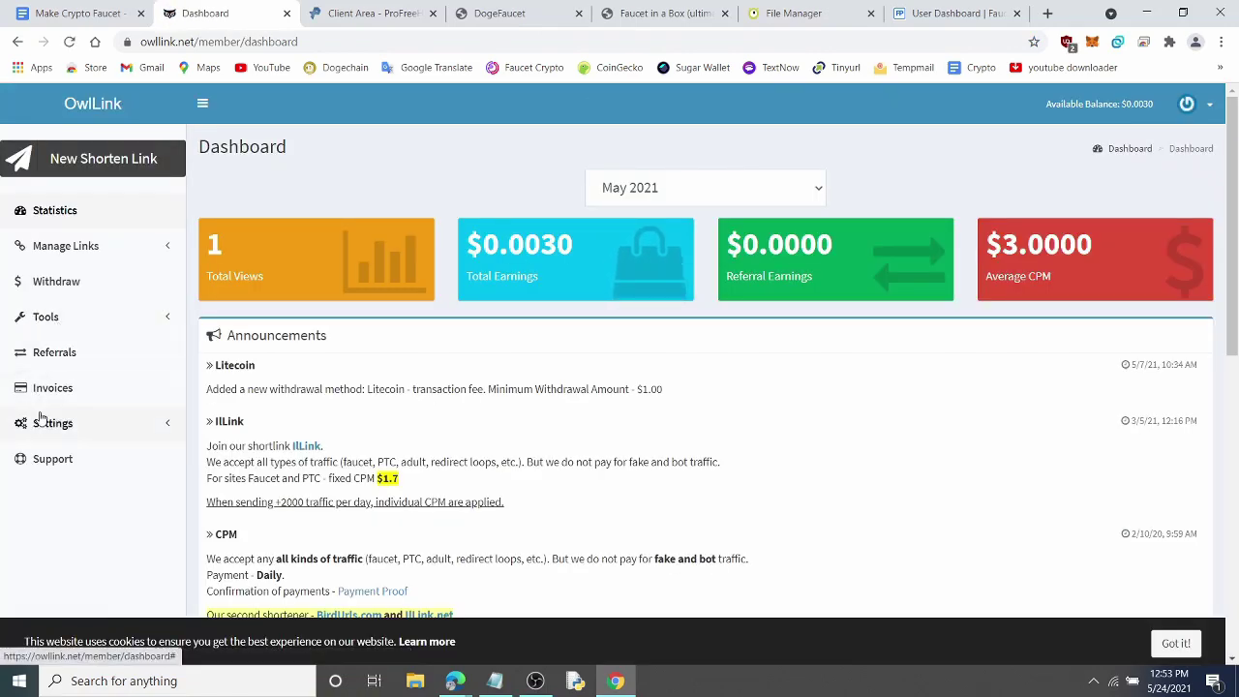
click(102, 318)
click(44, 420)
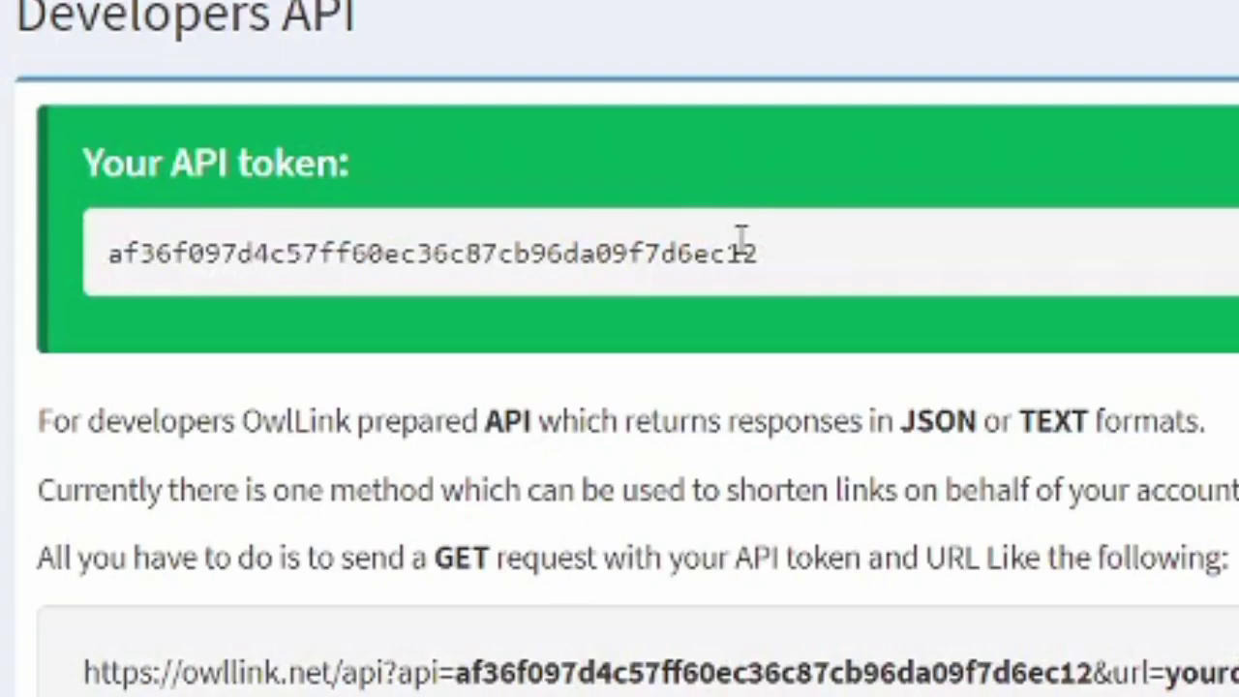
drag(463, 232, 225, 233)
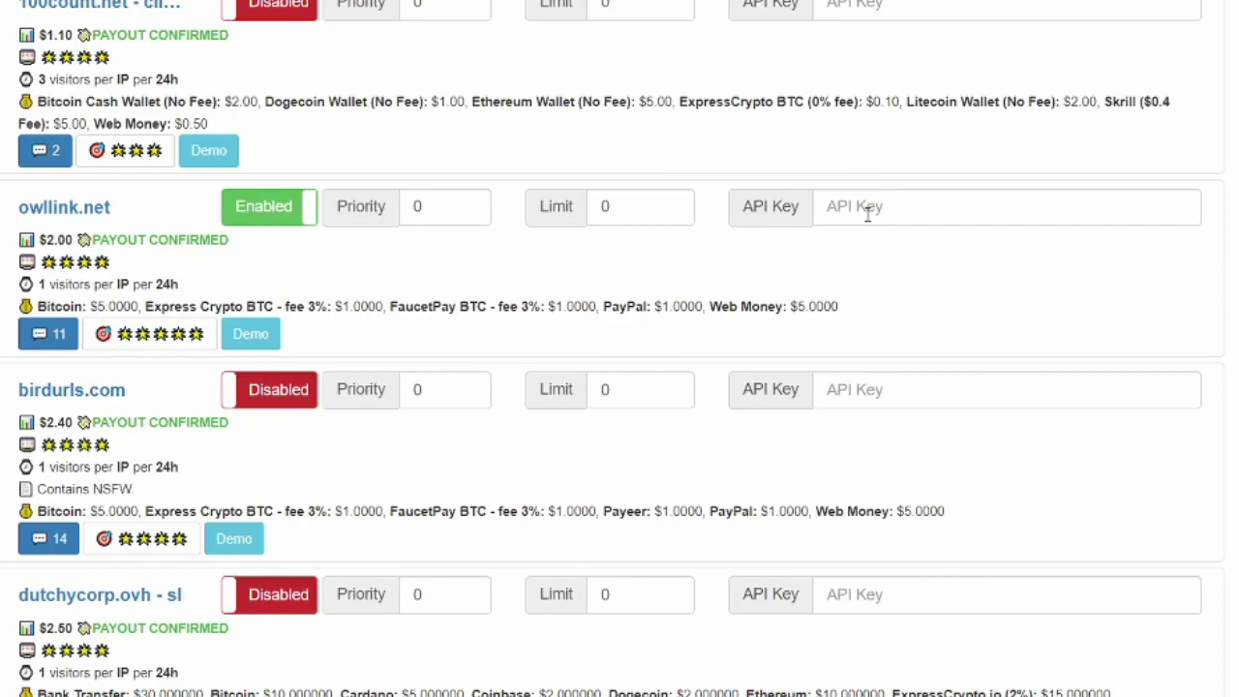
- Put the OwlLink token in the owllink.net API Key, save, and reload the faucet
click(867, 208)
key(ctrl+v)
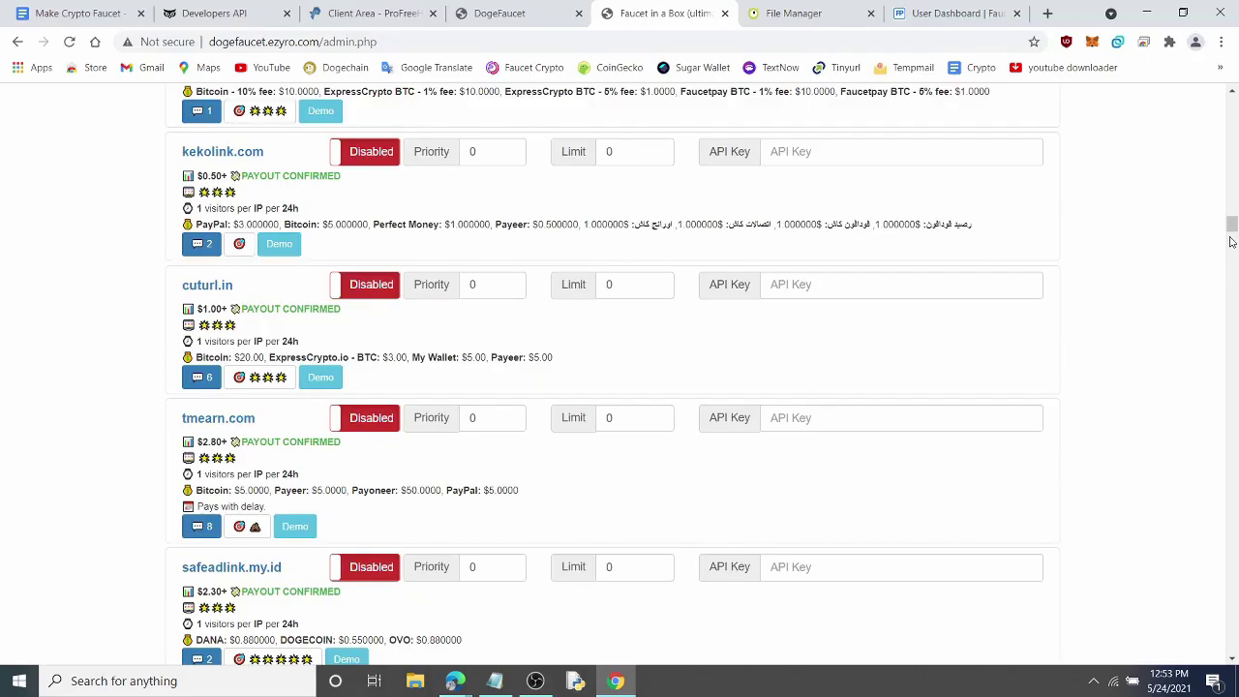
scroll(620, 387, down, 5)
scroll(619, 387, down, 5)
scroll(619, 387, down, 5)
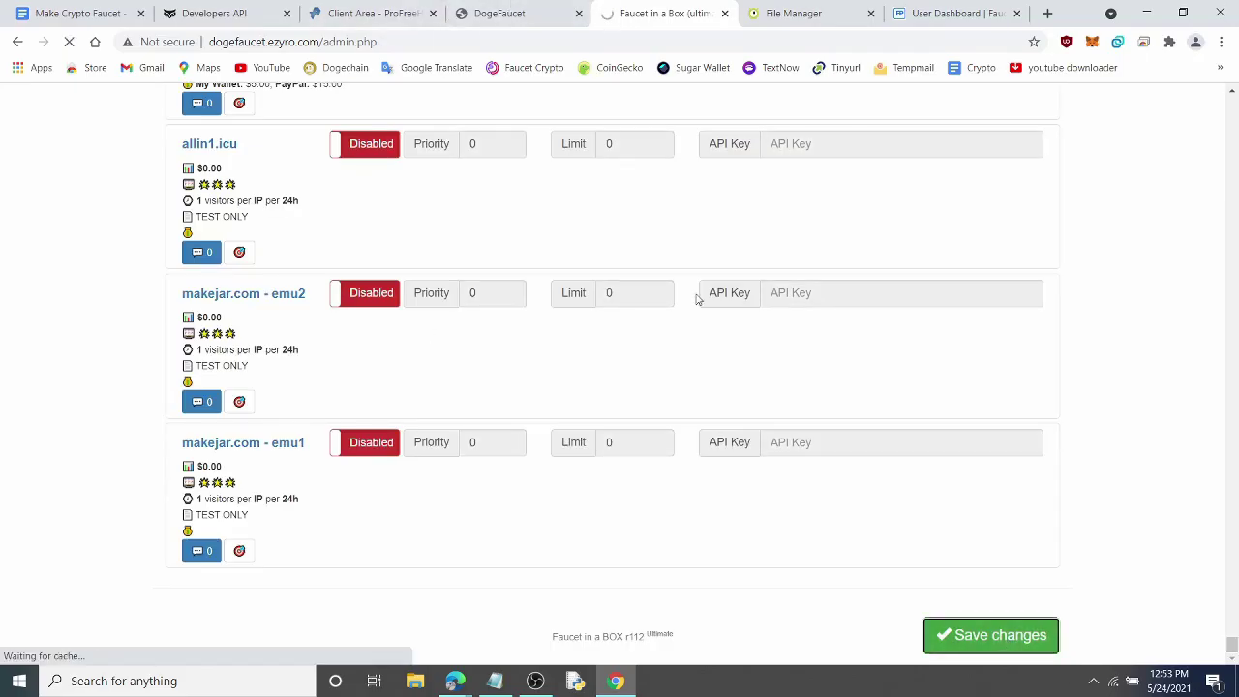
click(475, 13)
click(70, 42)
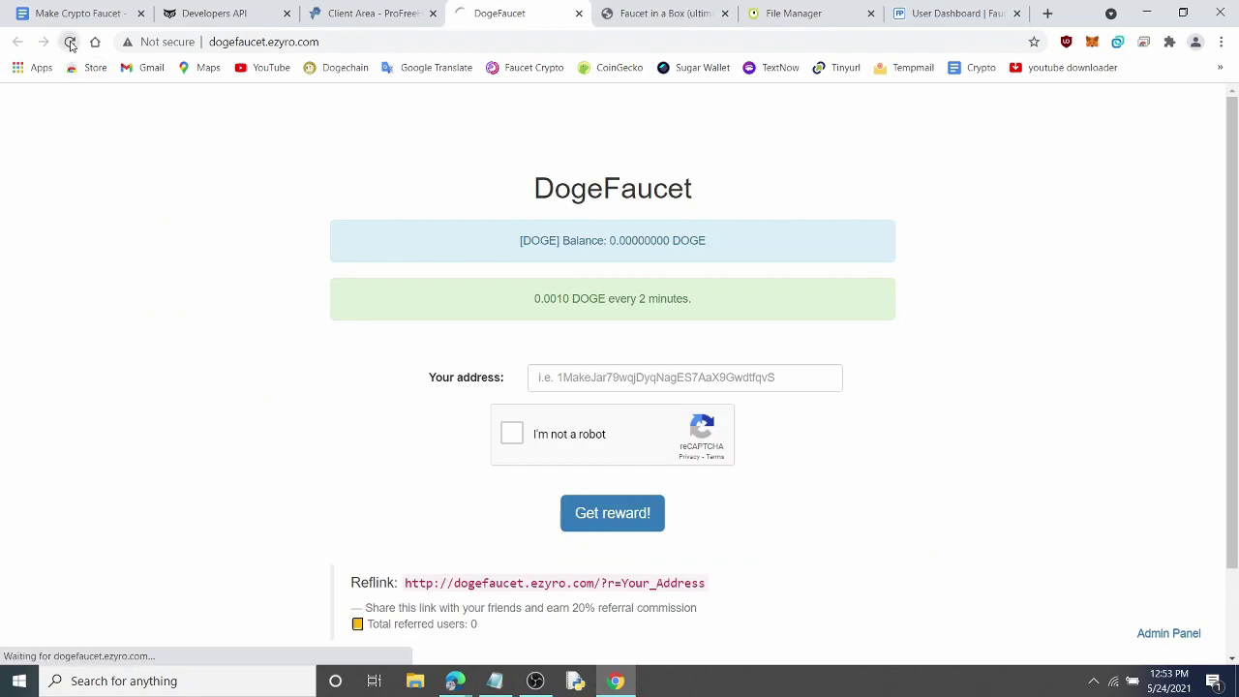
- Complete the OwlLink shortlink and its captcha to get back to the faucet
click(572, 306)
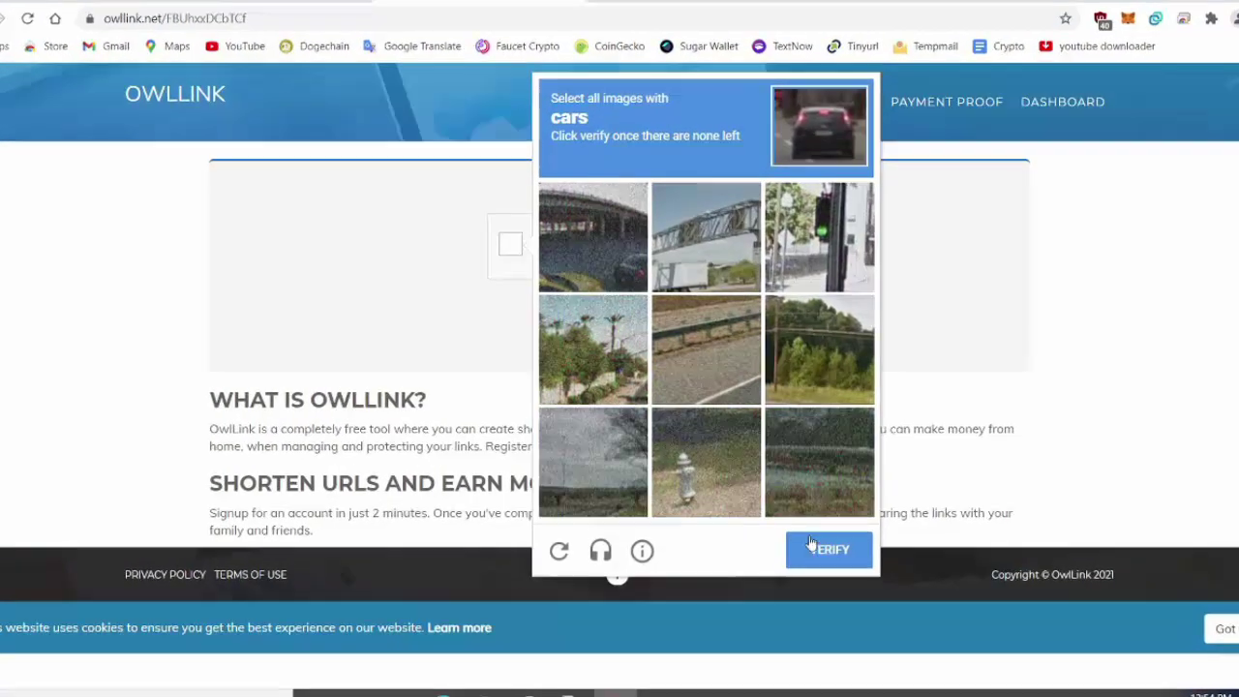
click(592, 237)
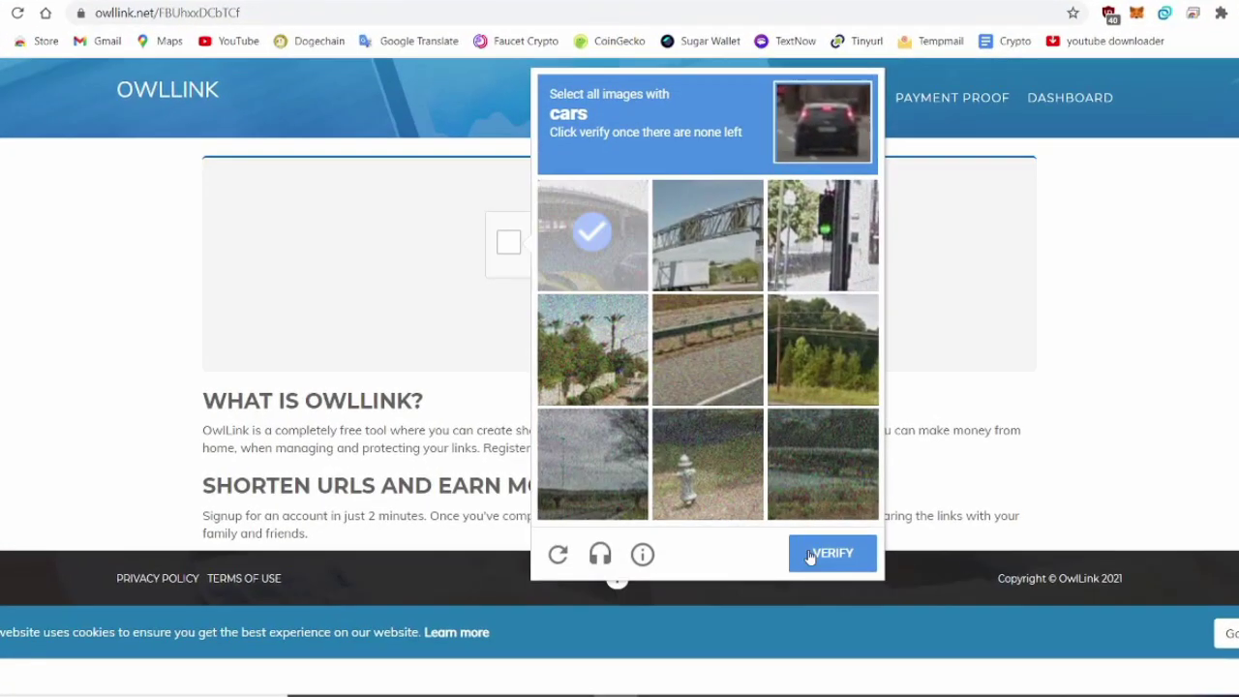
click(827, 549)
click(572, 314)
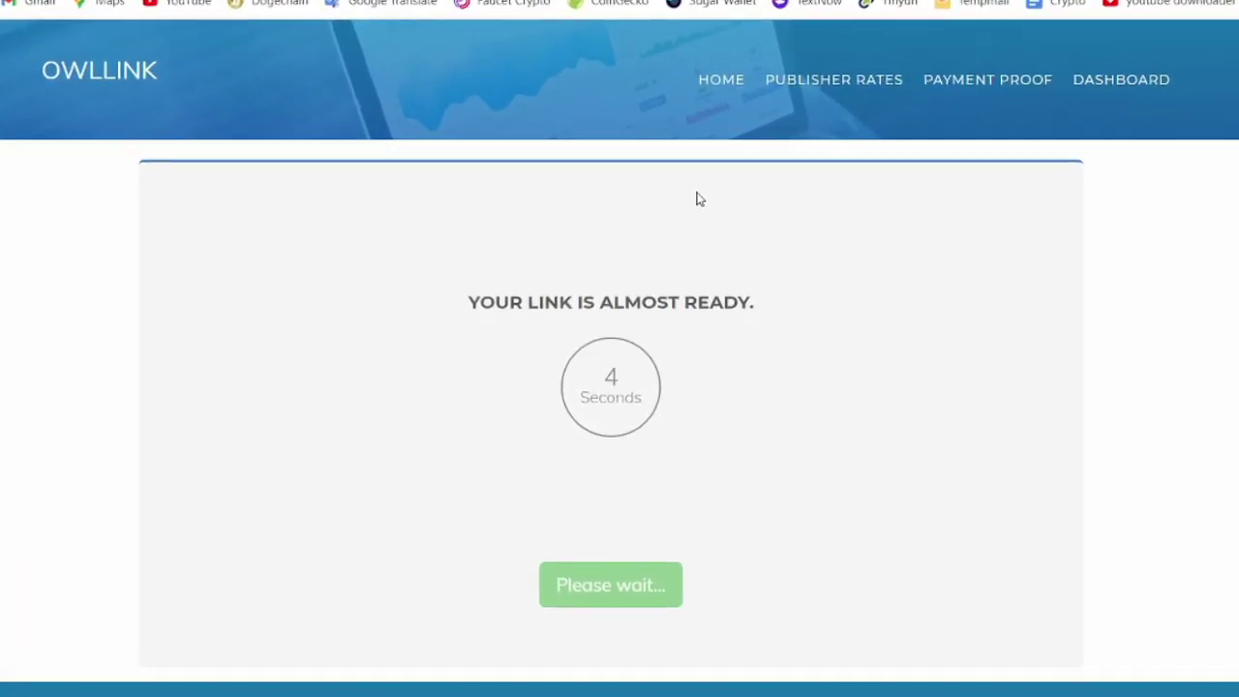
click(605, 592)
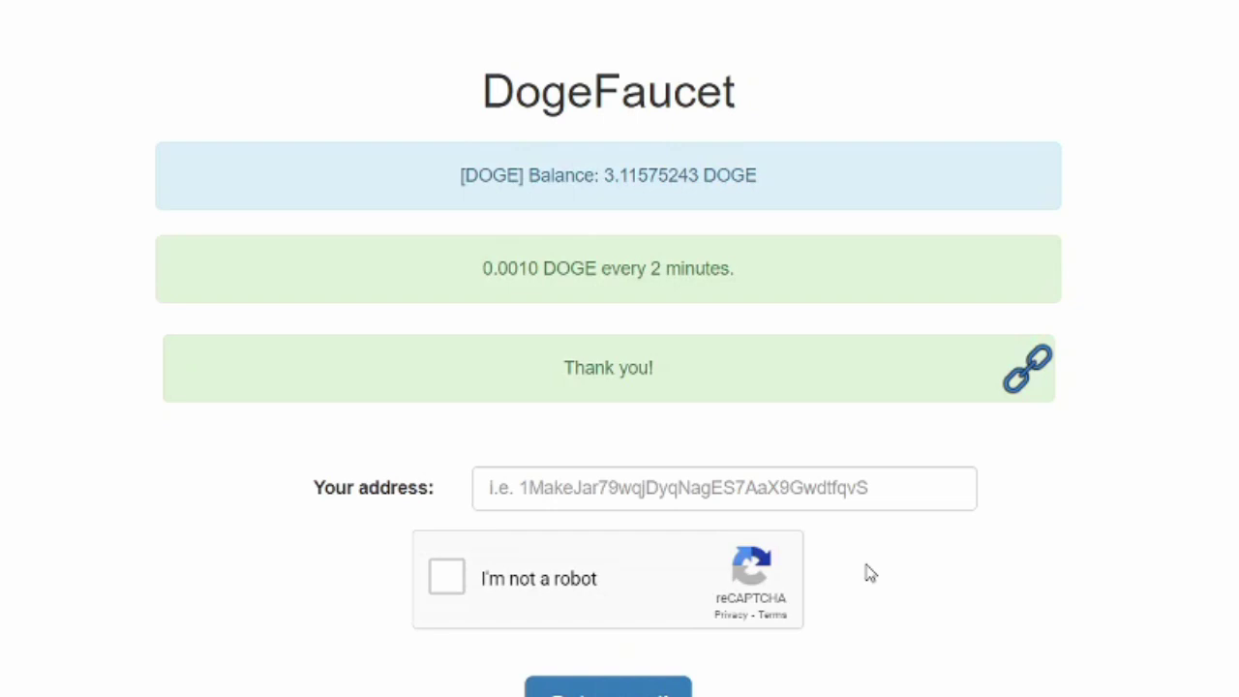
- Enter the FaucetPay payout address, solve the reCAPTCHA, and claim the reward
click(621, 428)
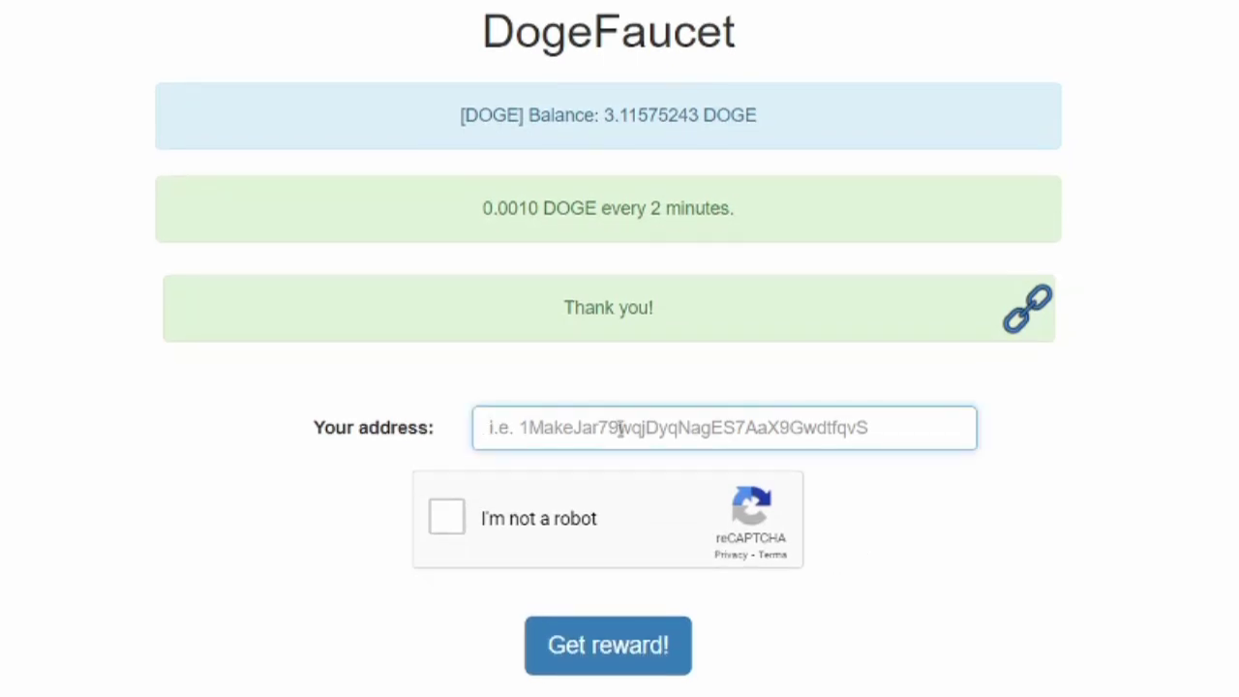
key(ctrl+v)
click(512, 451)
click(653, 299)
click(758, 407)
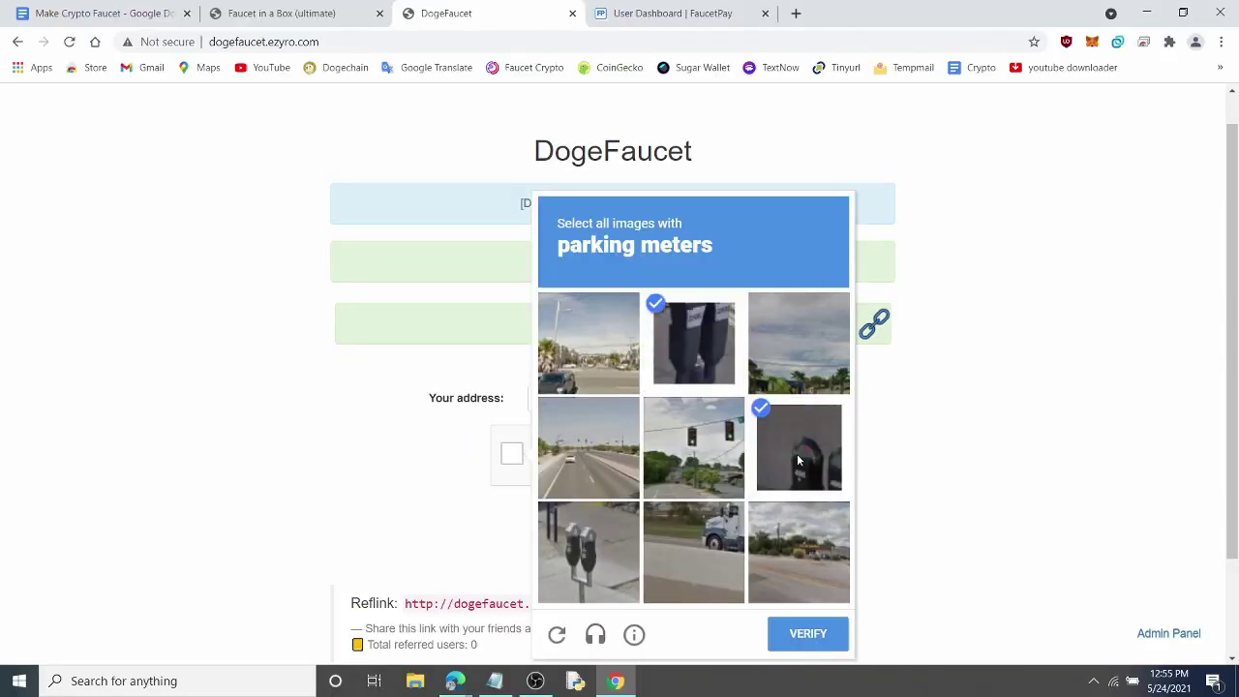
click(807, 633)
click(614, 531)
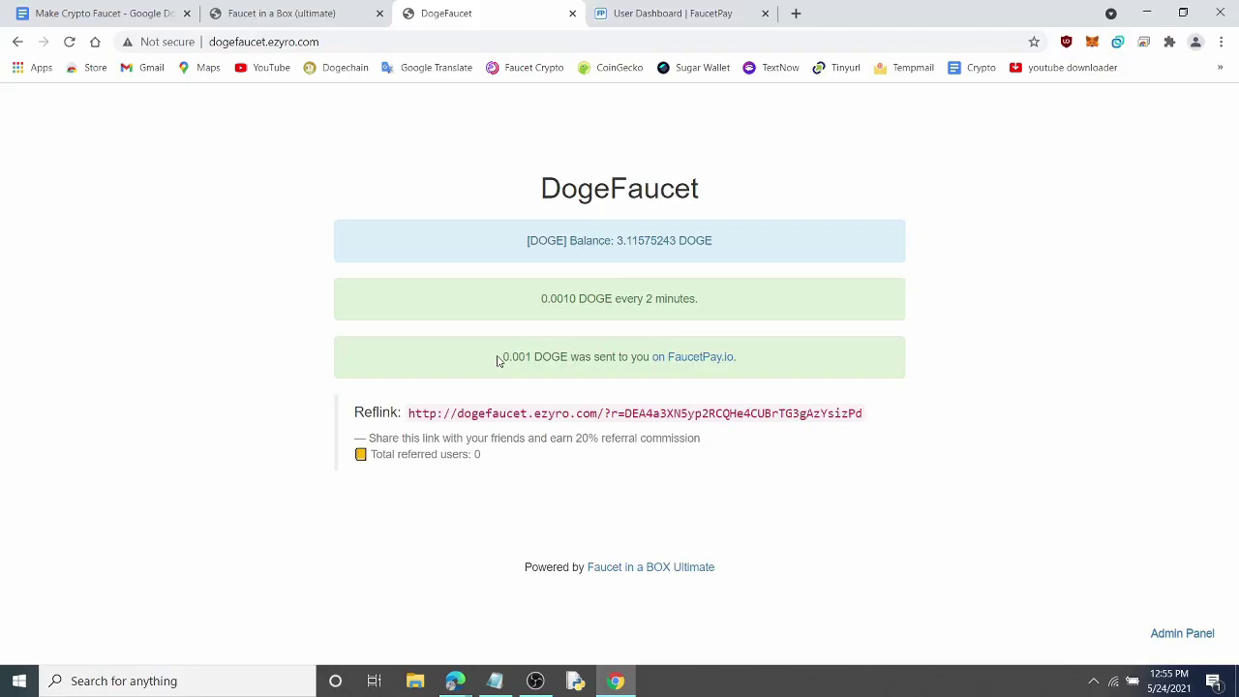
- Confirm the 0.001 DOGE sent message on the faucet page
drag(497, 360, 784, 356)
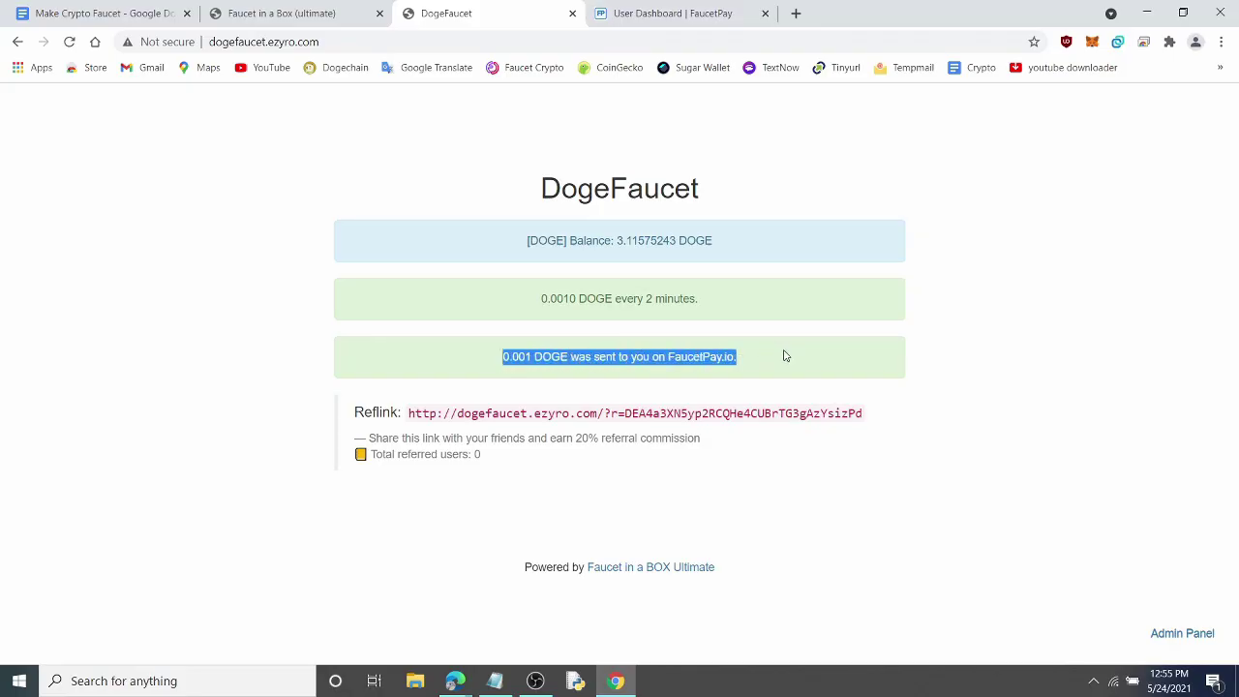
click(855, 371)
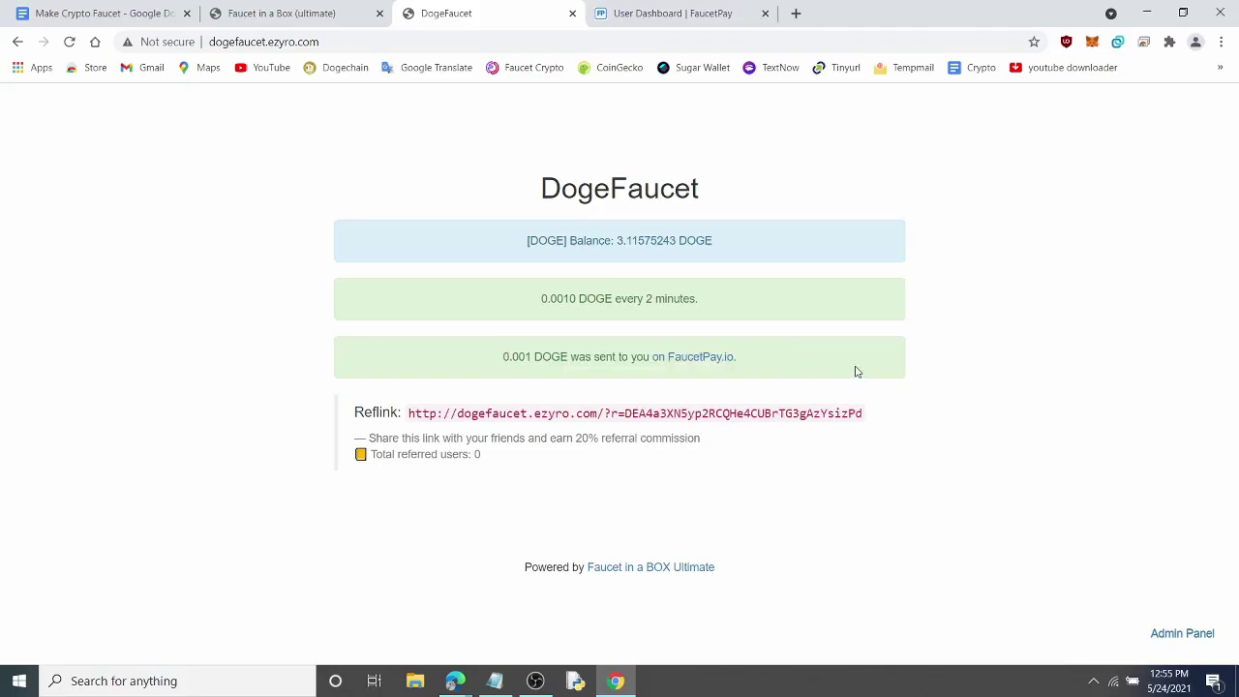
key(ctrl+Tab)
- Verify the 0.00100000 DOGE balance and payout in FaucetPay, then revisit the DogeFaucet page
drag(579, 465, 676, 471)
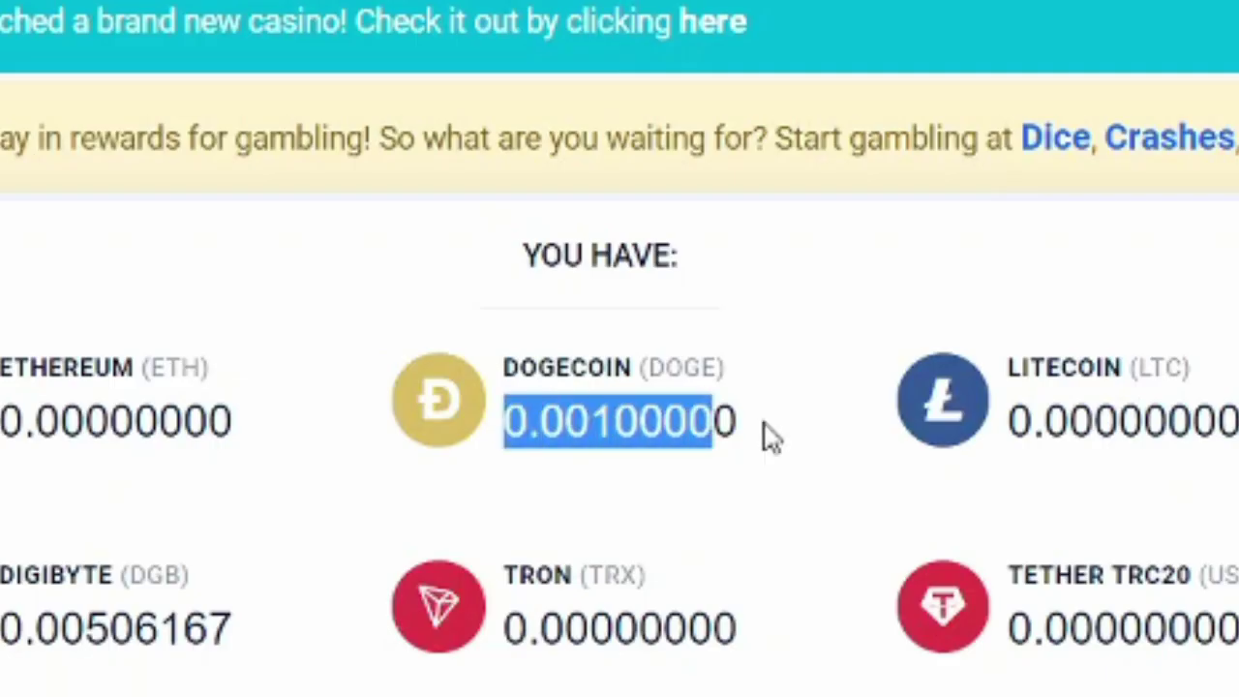
click(675, 472)
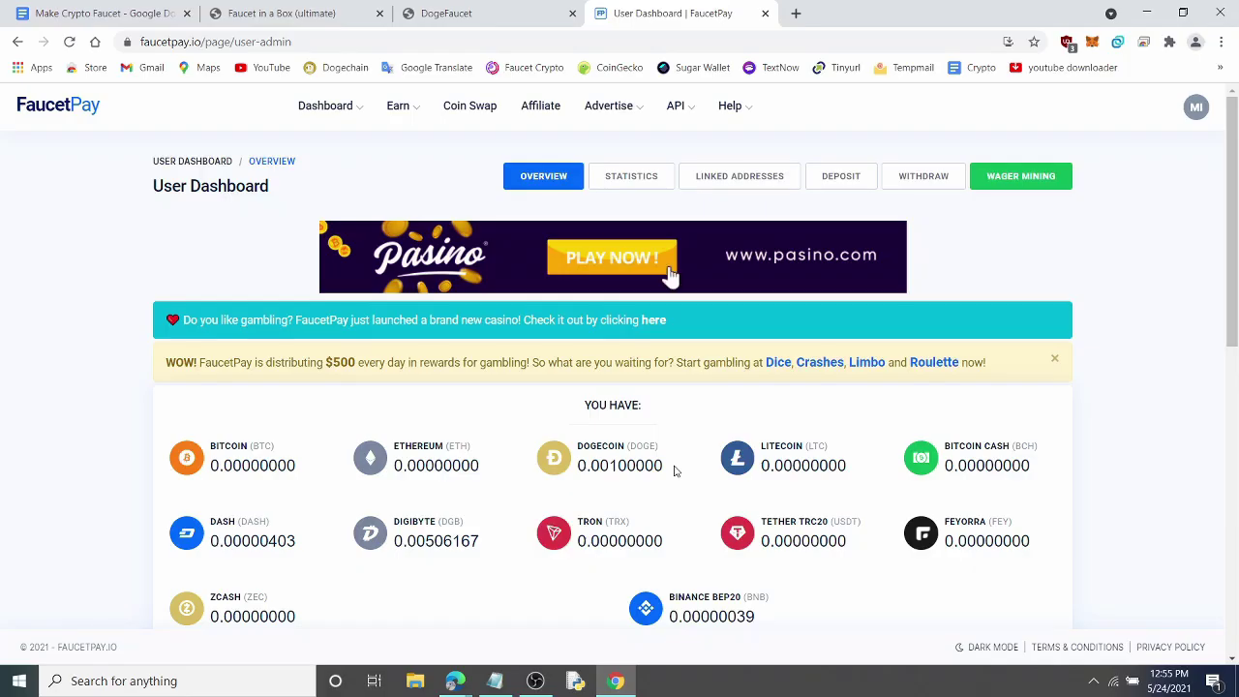
scroll(676, 472, down, 5)
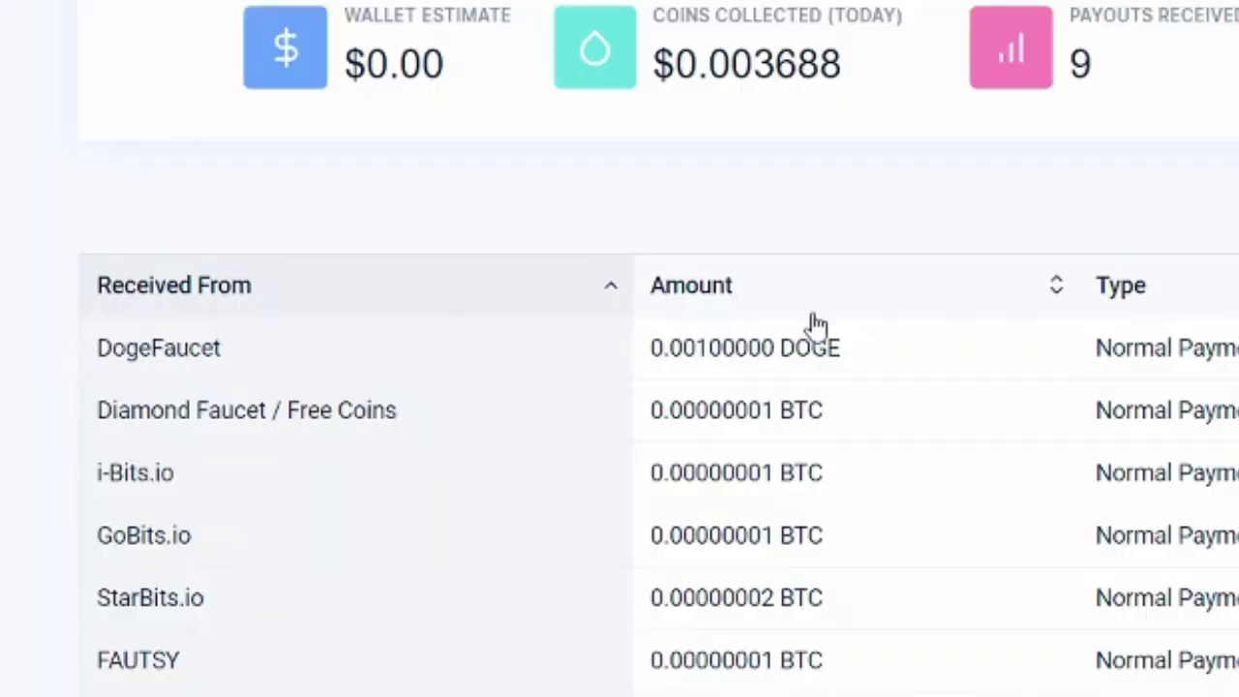
key(ctrl+shift+Tab)
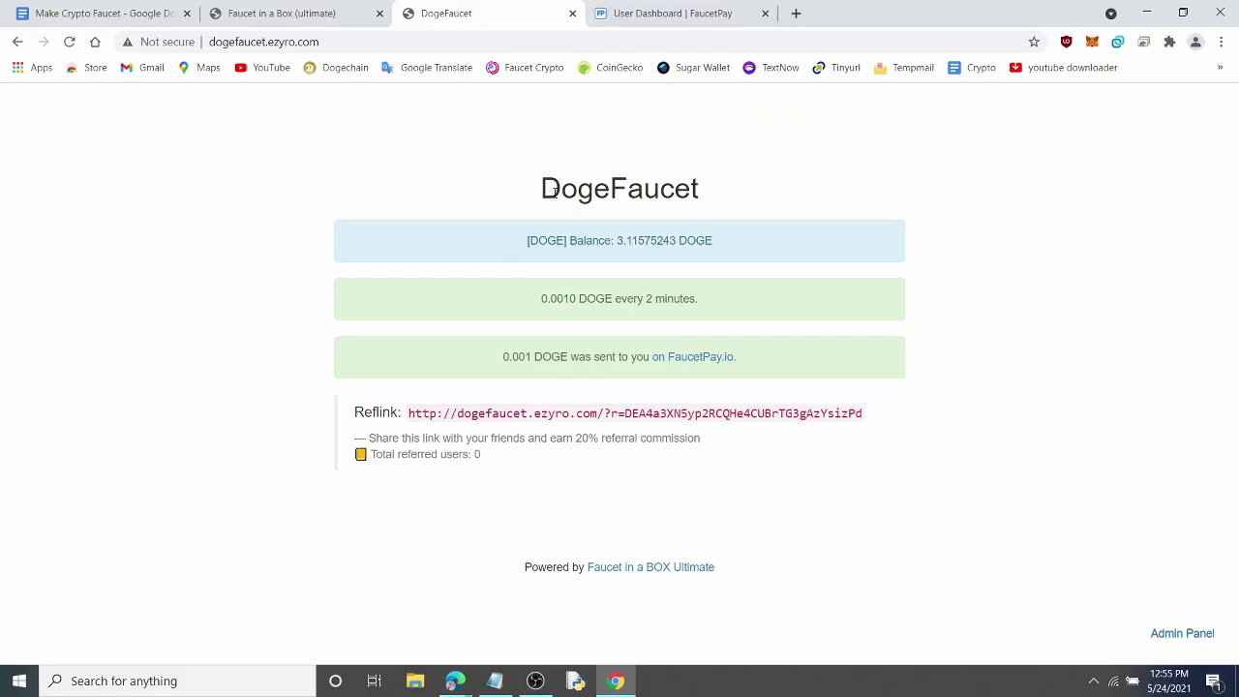
click(371, 40)
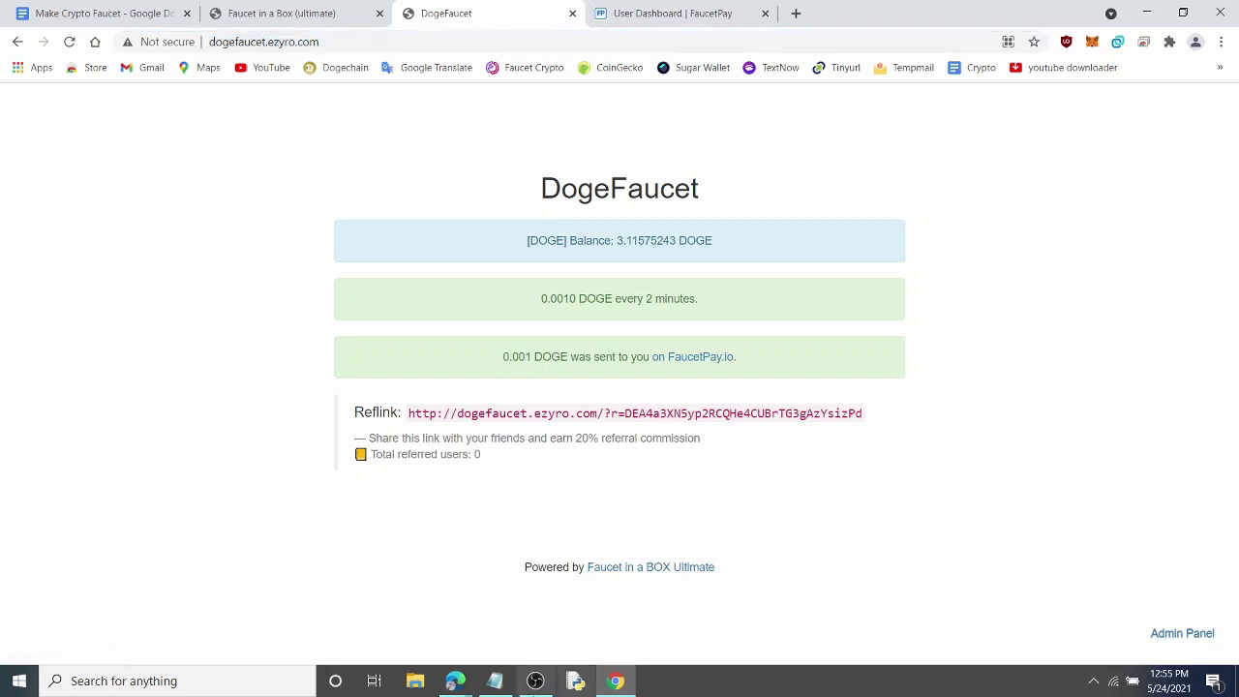
click(535, 681)
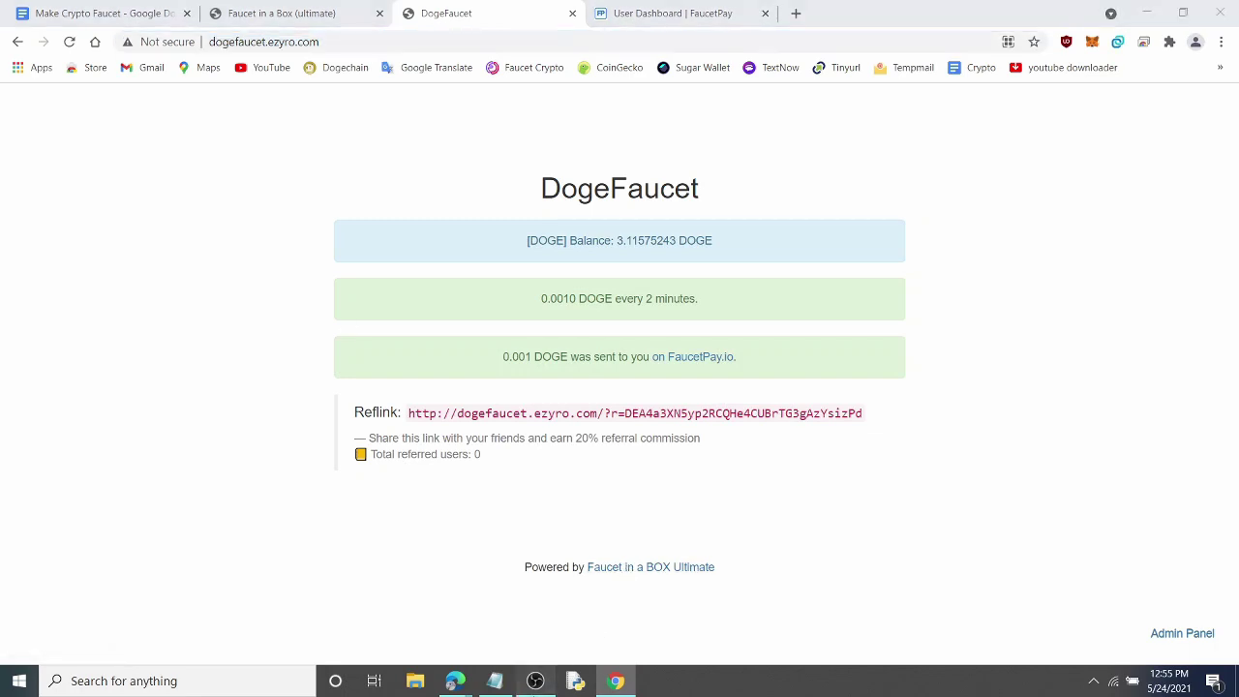